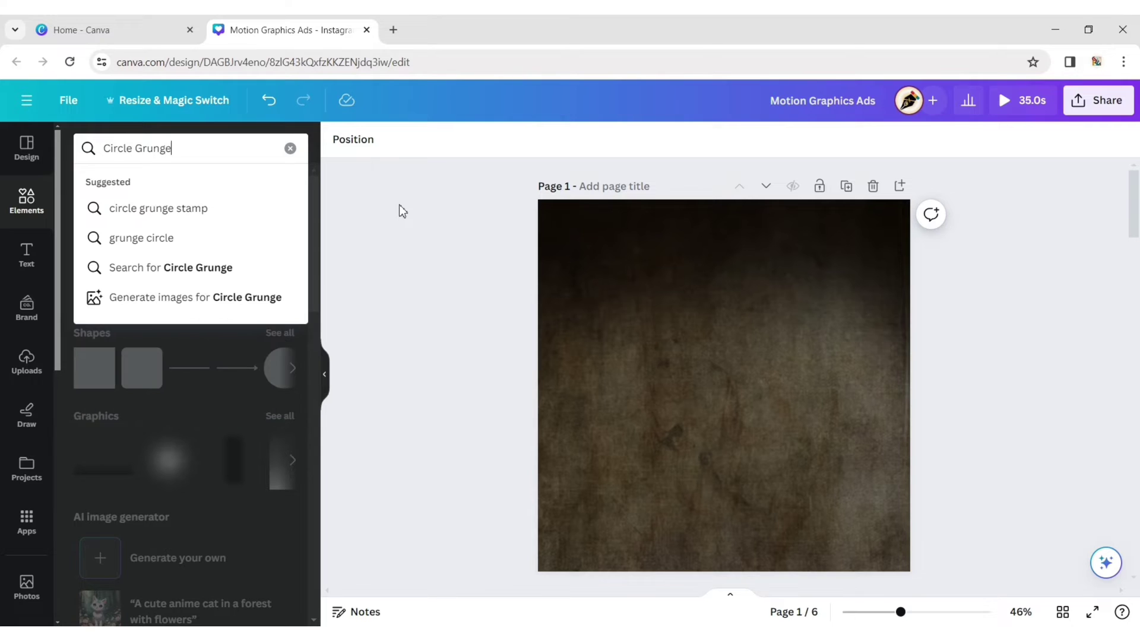
Step: Search the elements for "Circle Grunge" and add the solid yellow grunge circle graphic to page 1
key(Return)
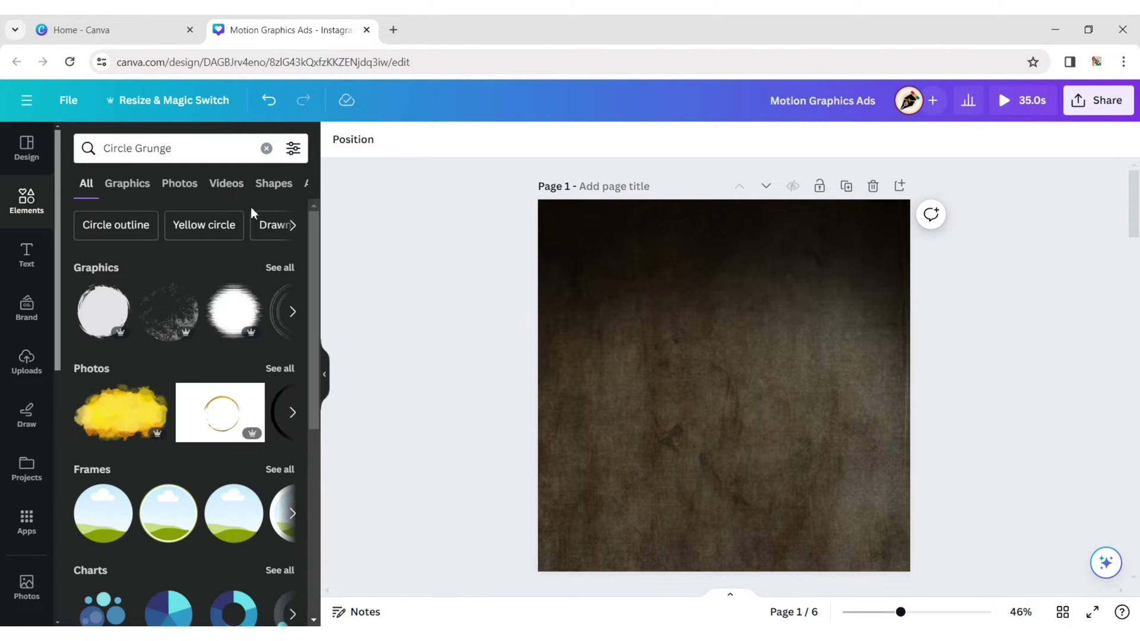
click(128, 184)
click(262, 383)
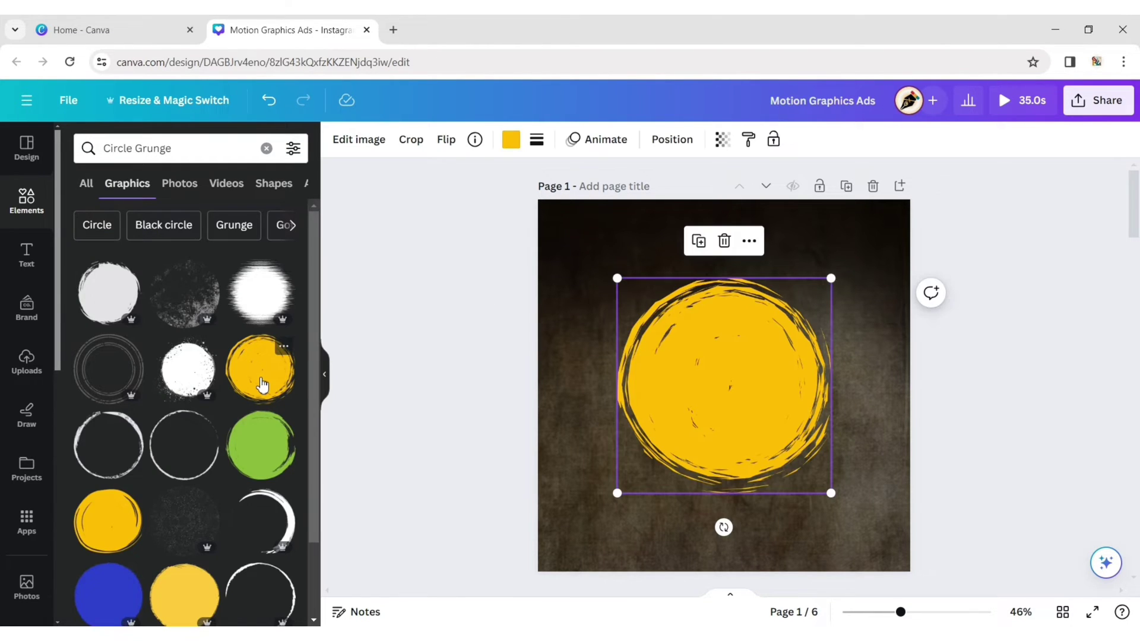
click(324, 374)
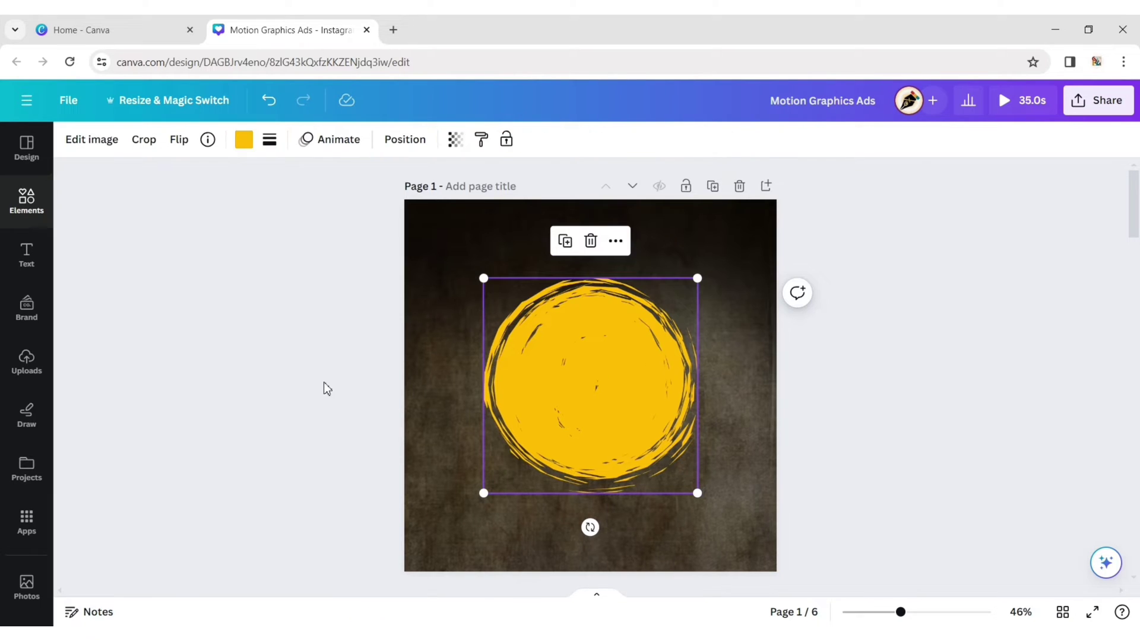
Step: Recolour the grunge circle with the near-black shade from the photo colours
click(245, 140)
click(121, 437)
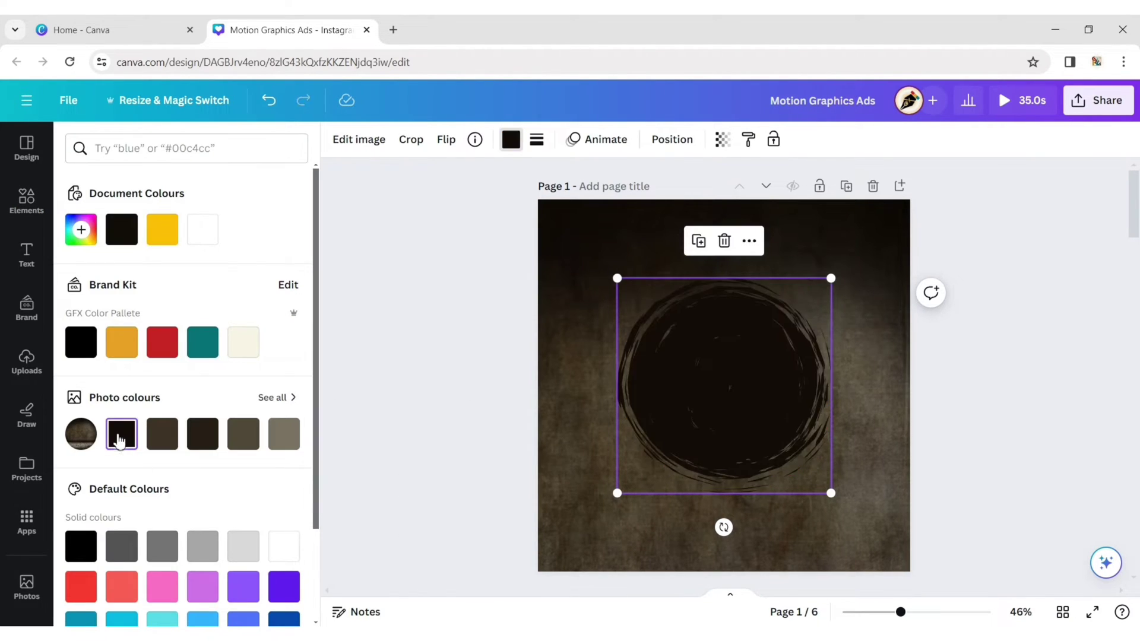
click(327, 399)
Step: Shrink the dark grunge circle and place it horizontally centred in the lower half of the page
drag(603, 408, 613, 464)
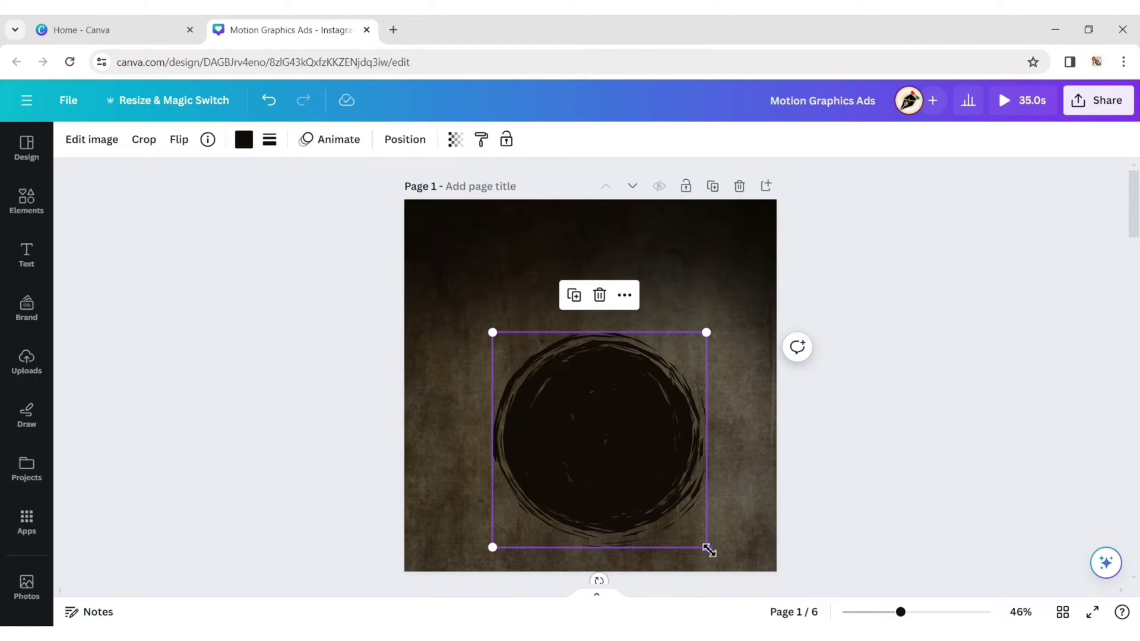
drag(707, 544, 656, 509)
drag(577, 395, 592, 438)
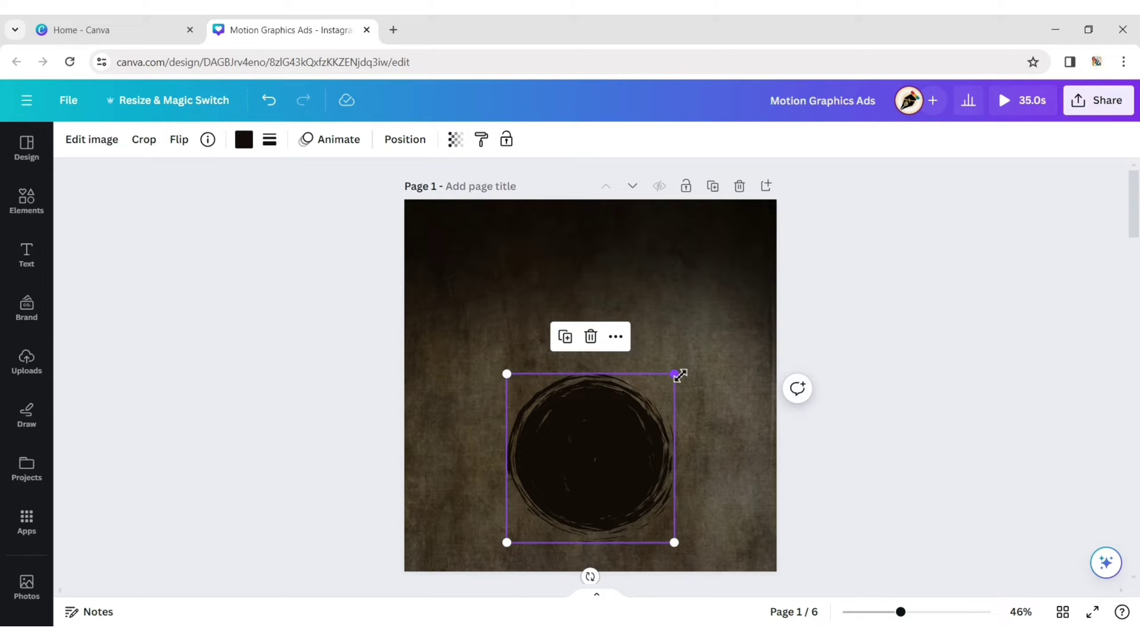
click(883, 334)
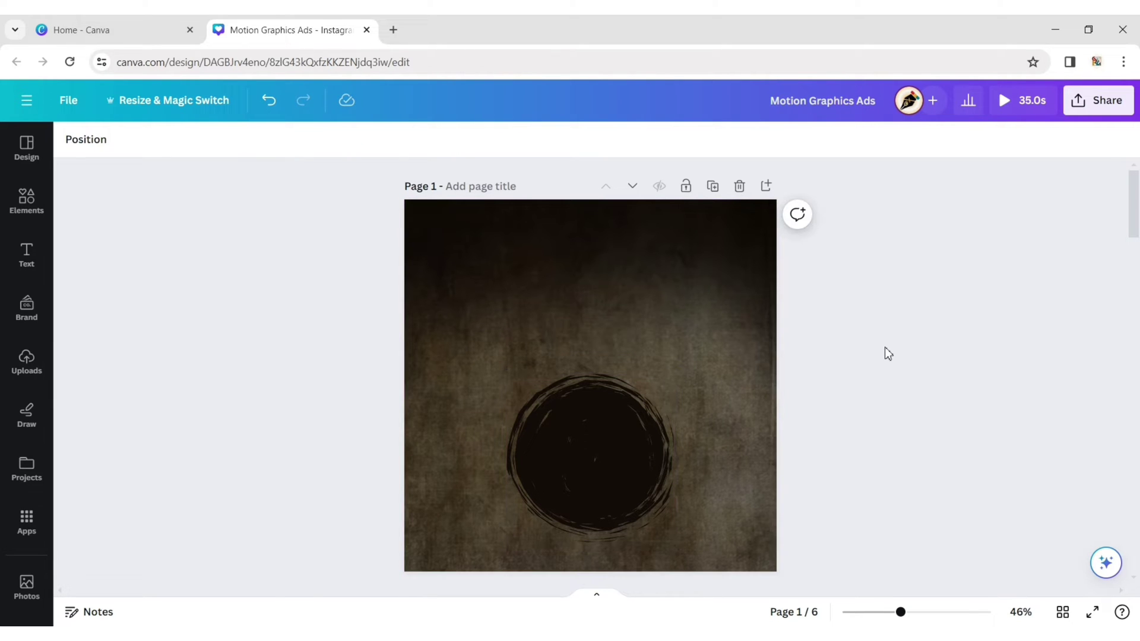
Step: Search the photos for "Noodles" and add the picture of noodles on a white plate surrounded by vegetables
click(26, 588)
click(267, 148)
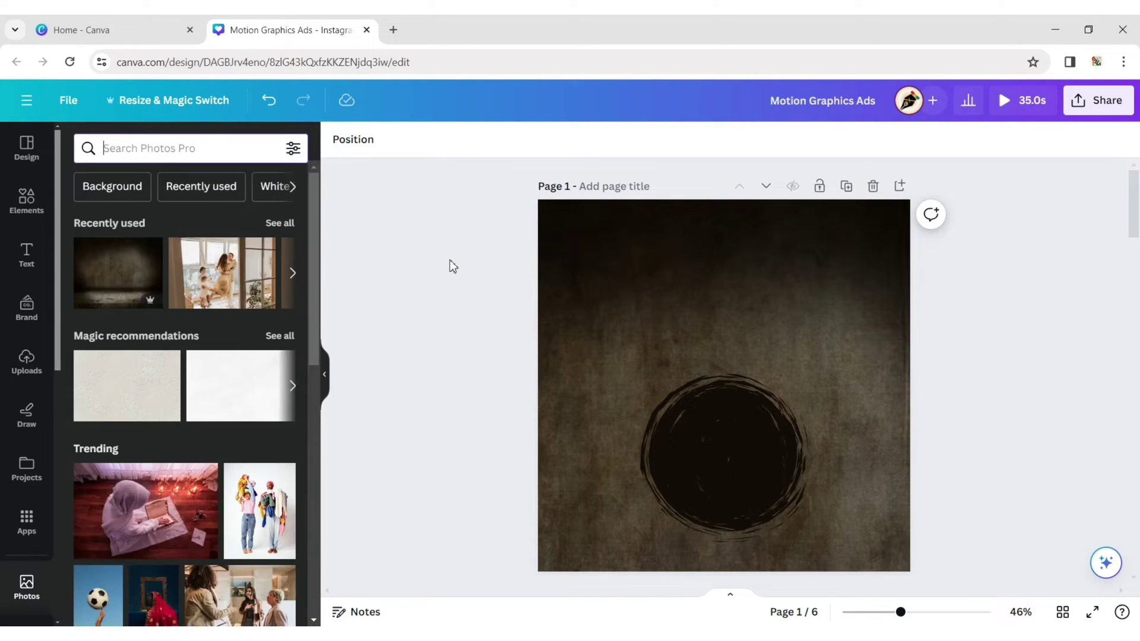
text(Noodles)
key(Return)
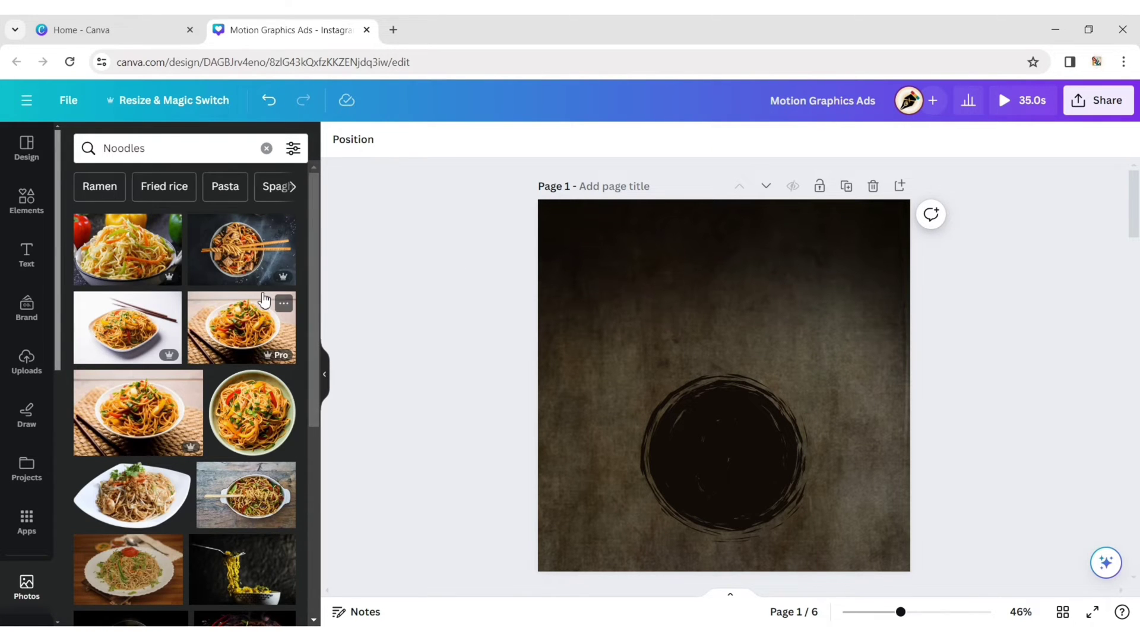
scroll(263, 300, down, 6)
scroll(264, 300, down, 3)
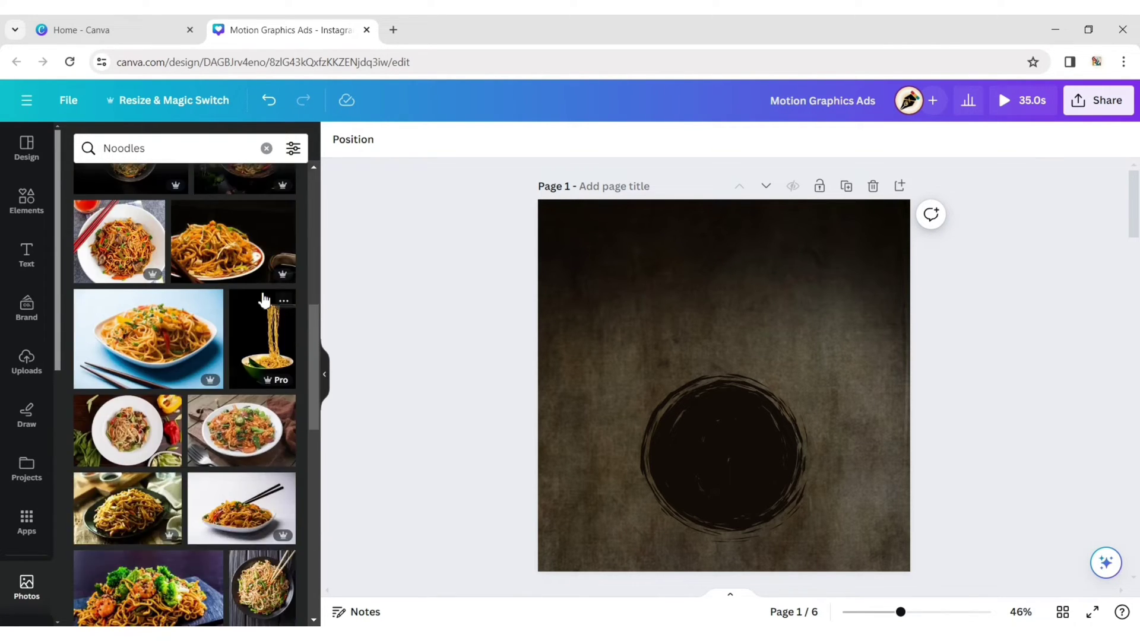
click(148, 442)
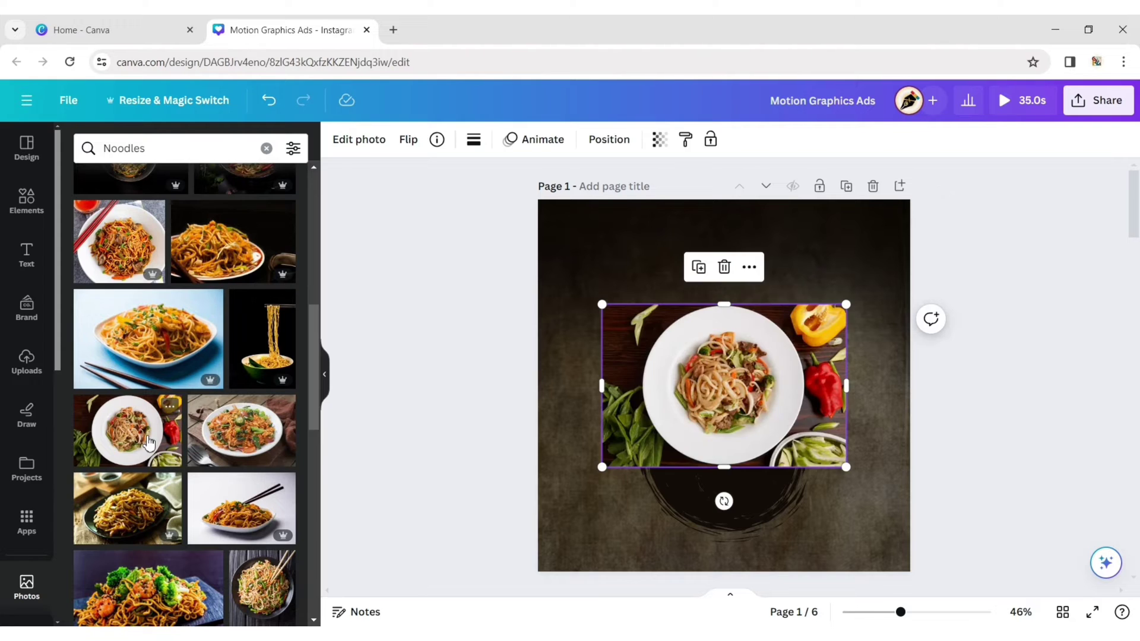
Step: Remove the background of the noodle photo so that only the plate is kept
click(324, 381)
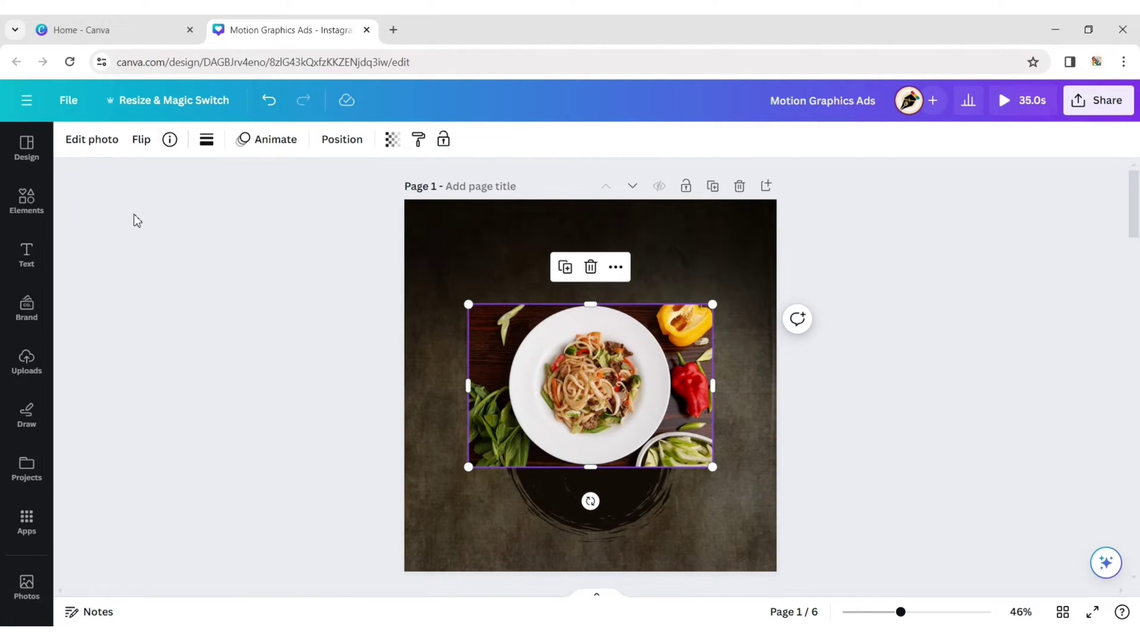
click(104, 143)
click(101, 248)
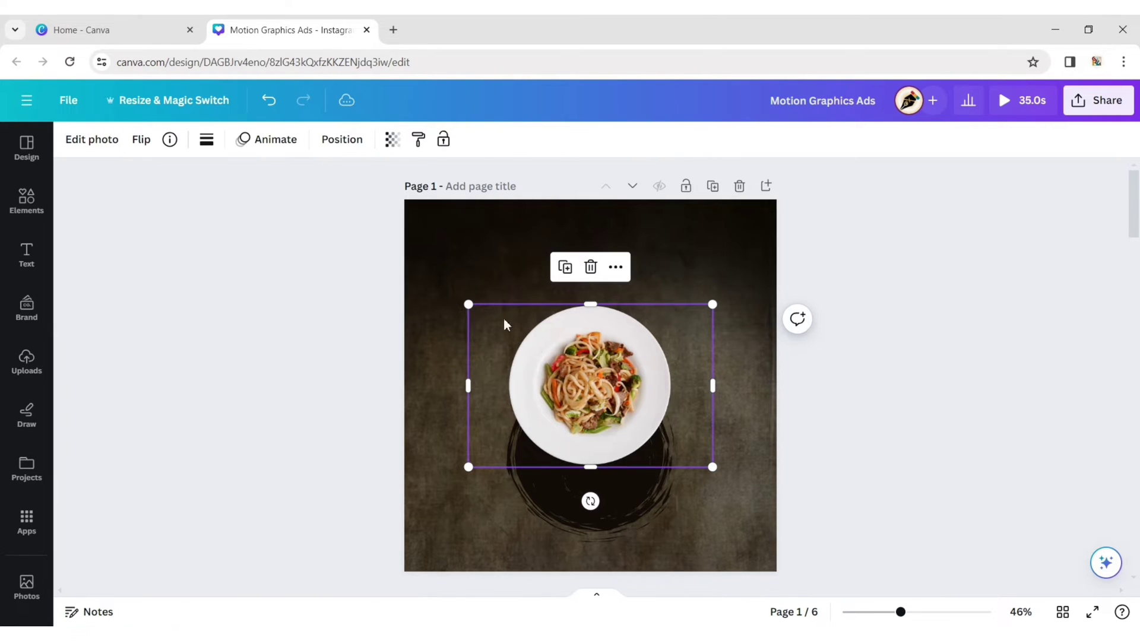
Step: Shrink the noodle plate and centre it on the dark grunge circle
drag(468, 306, 538, 376)
drag(627, 410, 591, 460)
drag(677, 404, 677, 401)
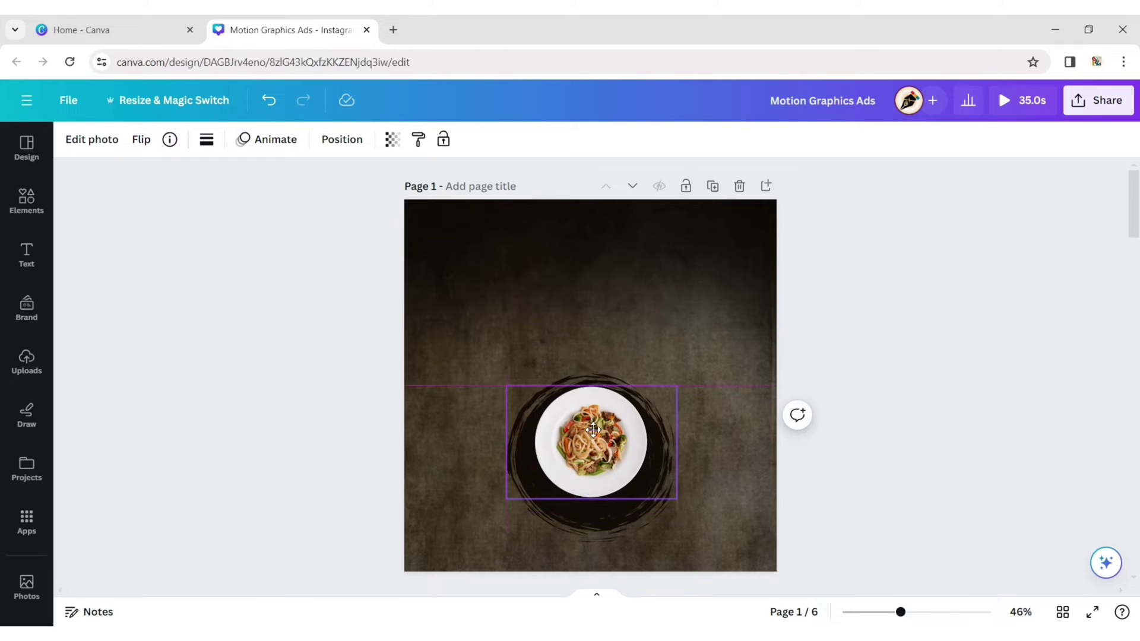
drag(591, 440, 593, 447)
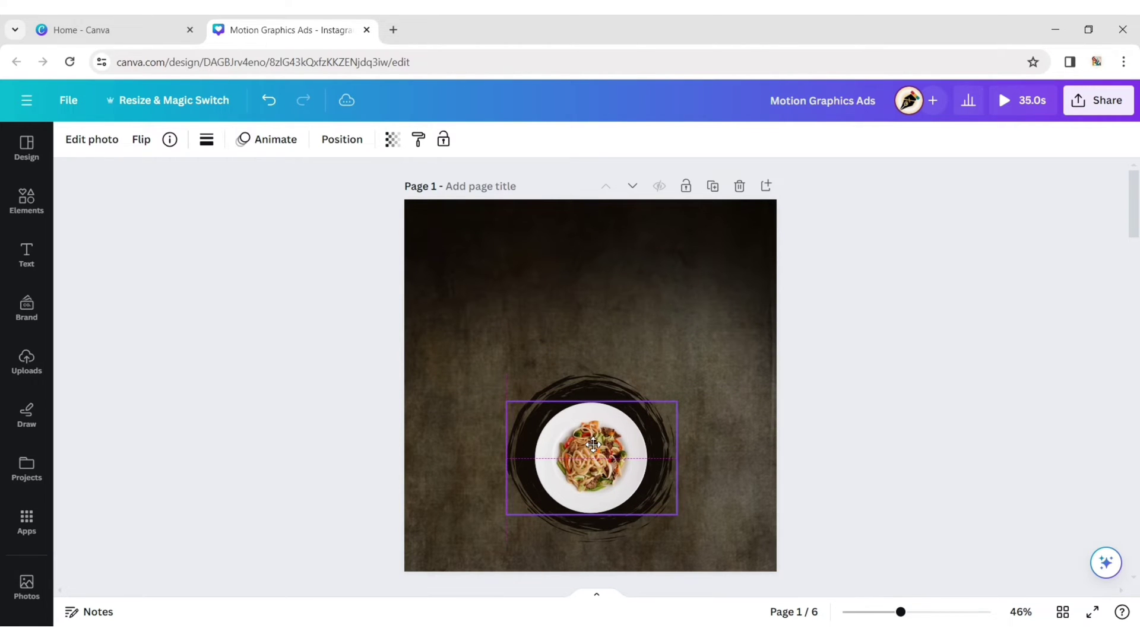
click(664, 416)
click(939, 367)
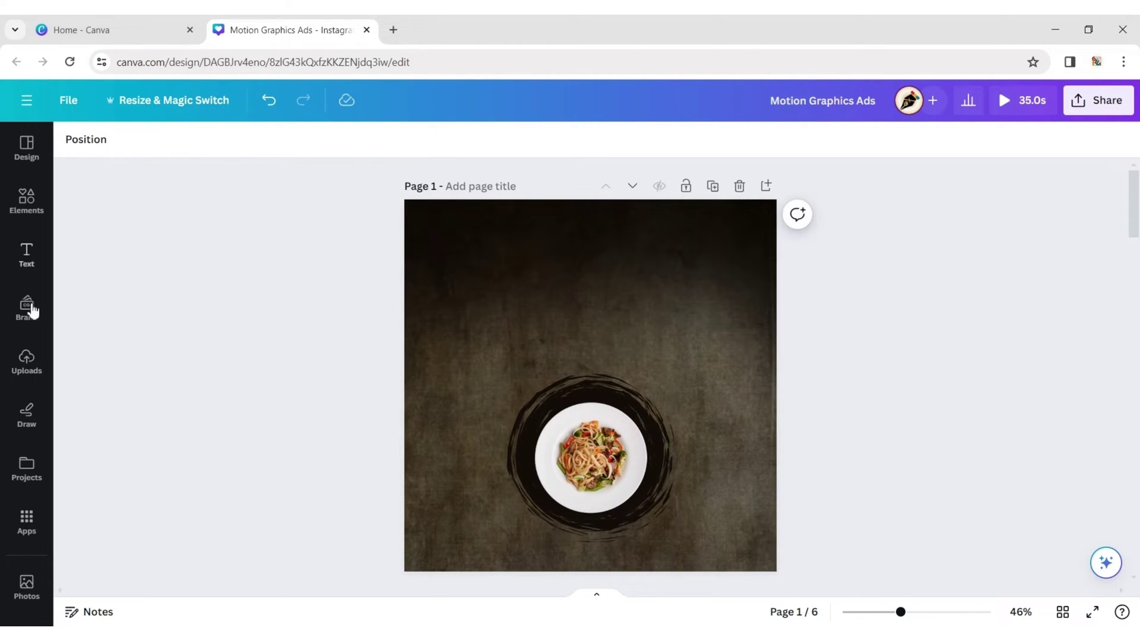
Step: Add a heading to the page with the text "Yummy & Tasty"
click(26, 261)
click(110, 260)
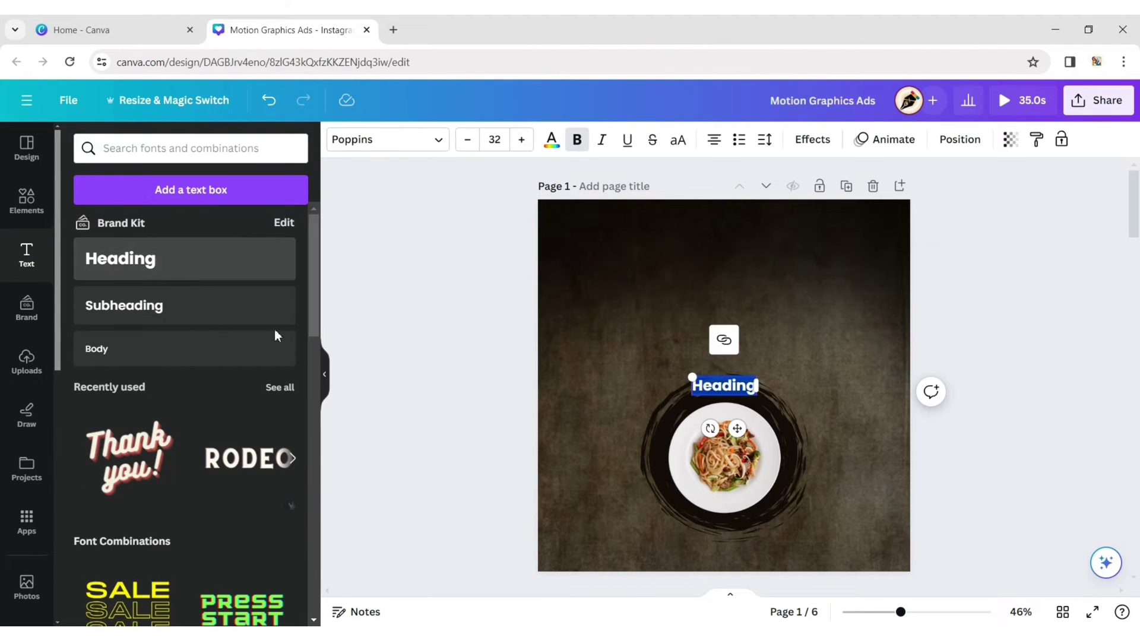
click(325, 374)
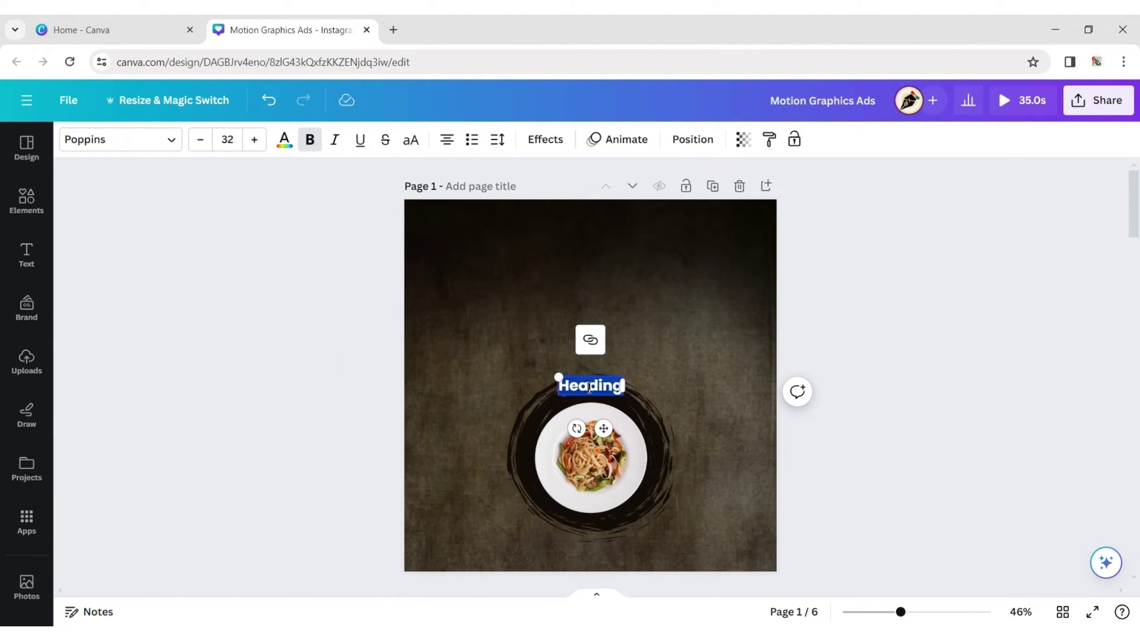
text(Yummy)
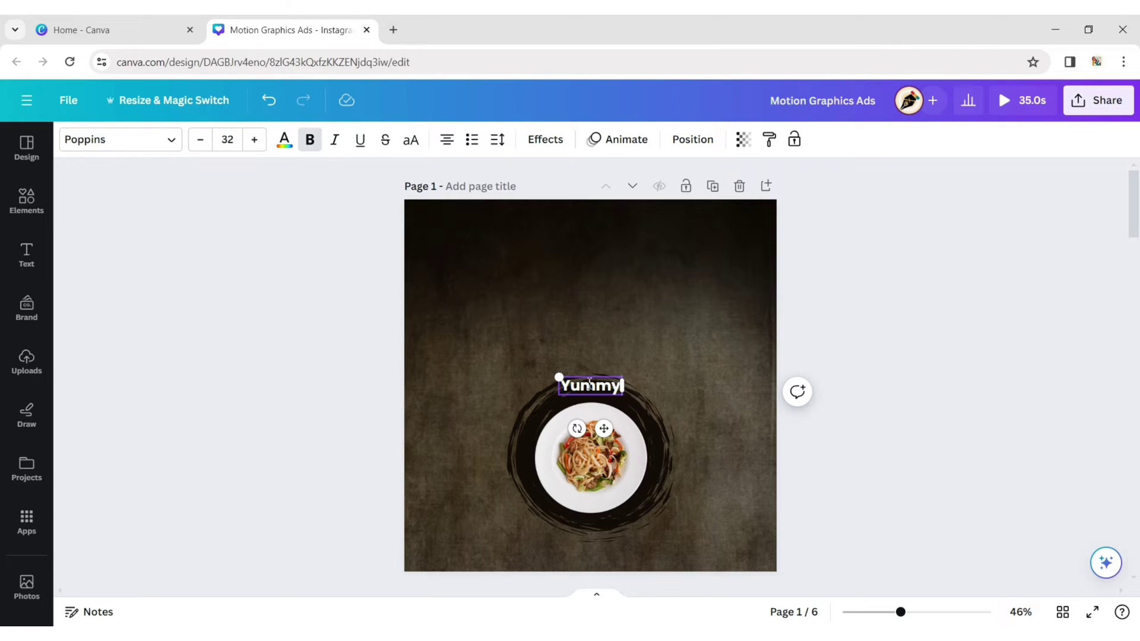
text( & Tast)
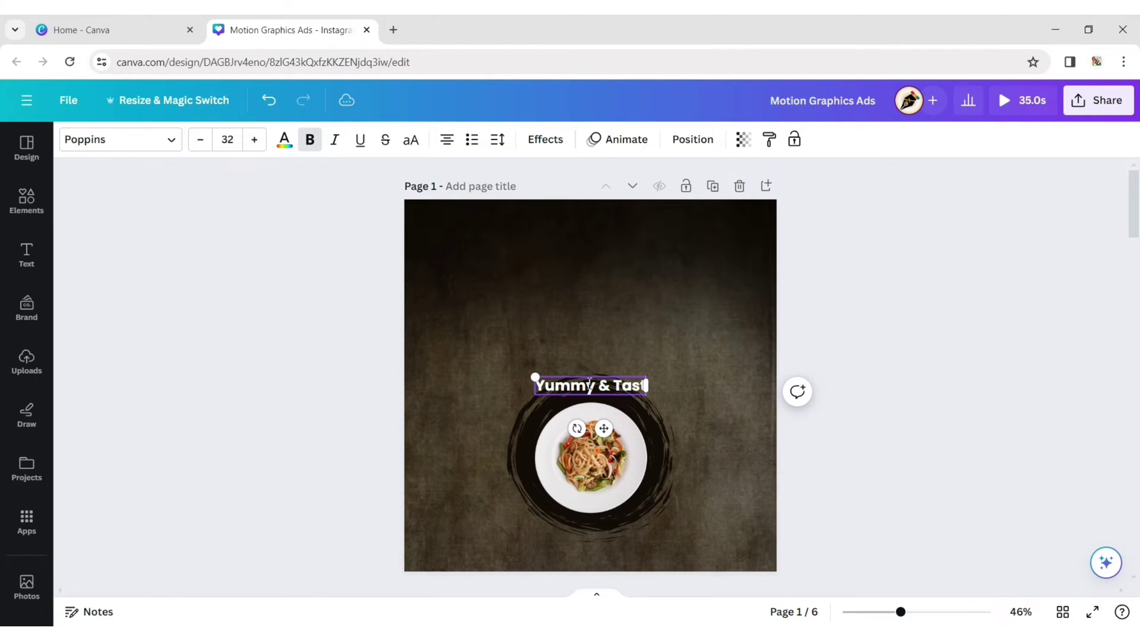
text(y)
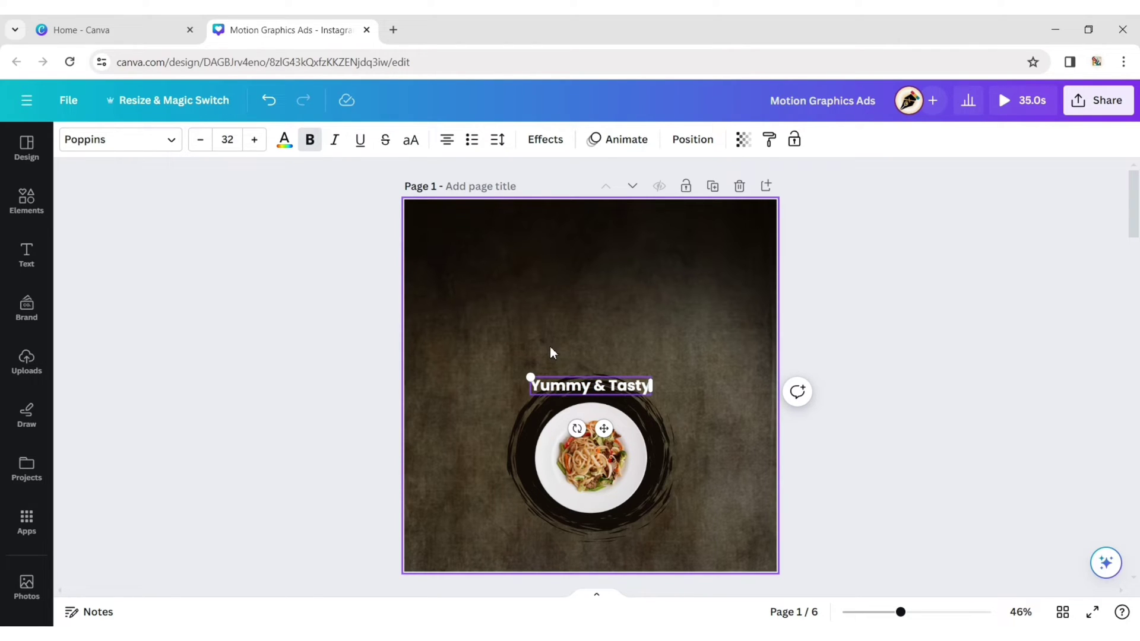
Step: Change the font of the "Yummy & Tasty" heading to Yellowtail
click(127, 142)
click(139, 183)
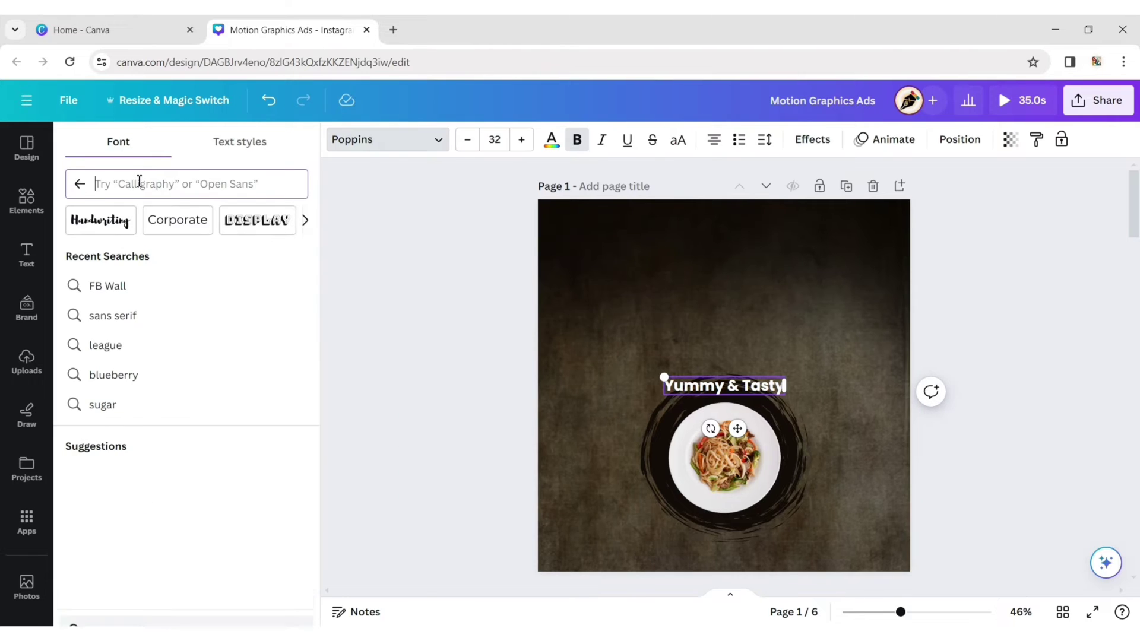
text(yellowta)
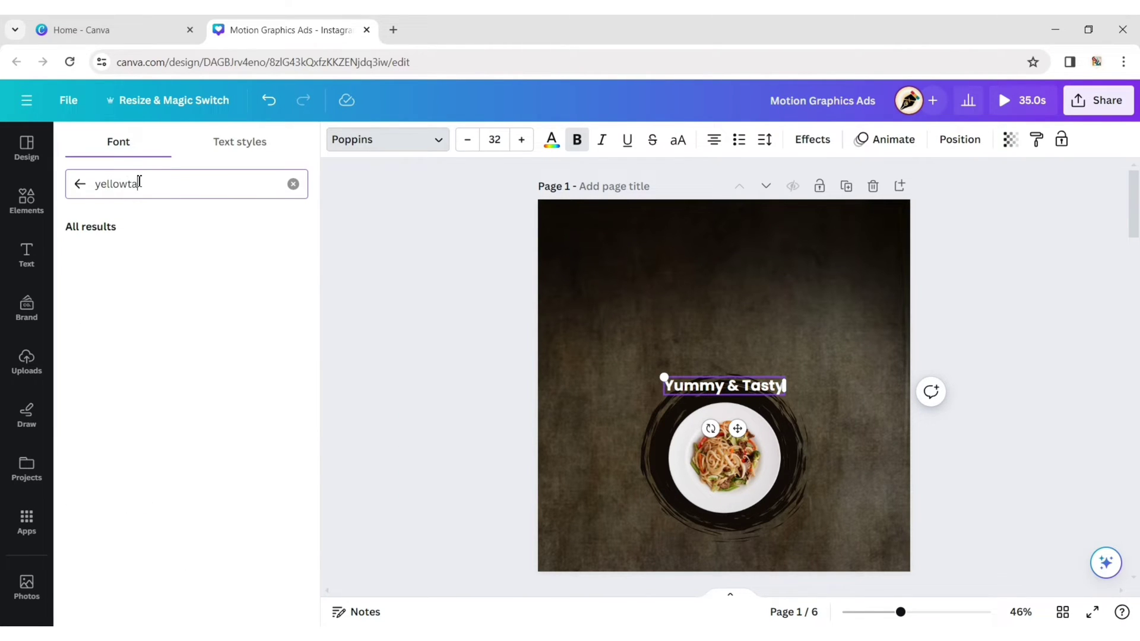
text(il)
click(115, 255)
click(322, 374)
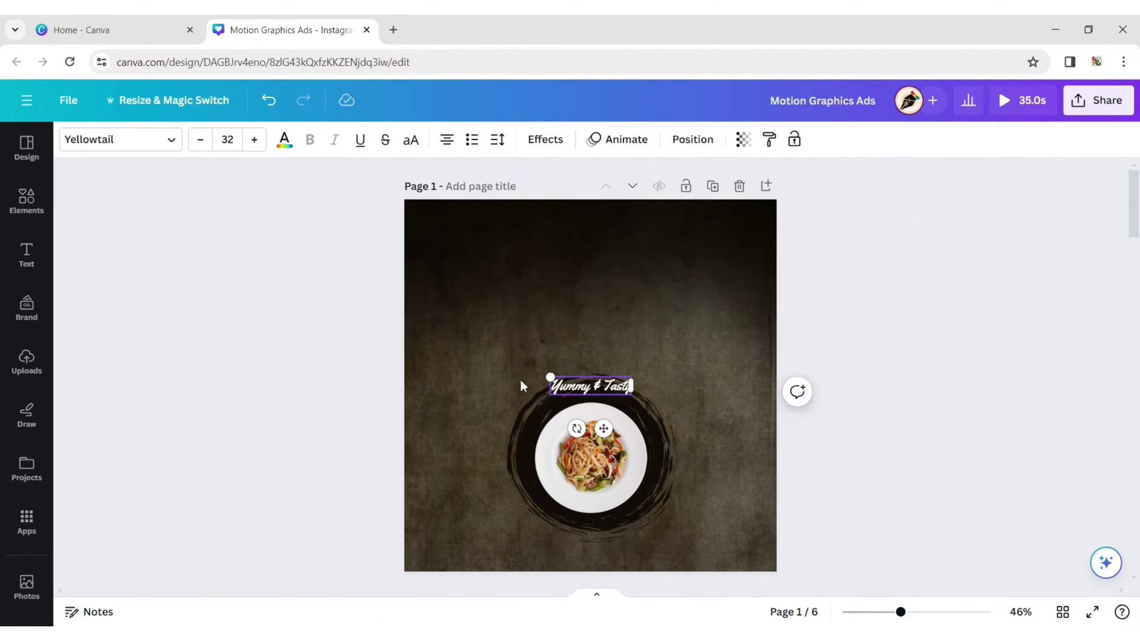
Step: Enlarge "Yummy & Tasty" to about size 41, tilt it slightly upward and place it in the upper part of the page
drag(551, 374, 525, 372)
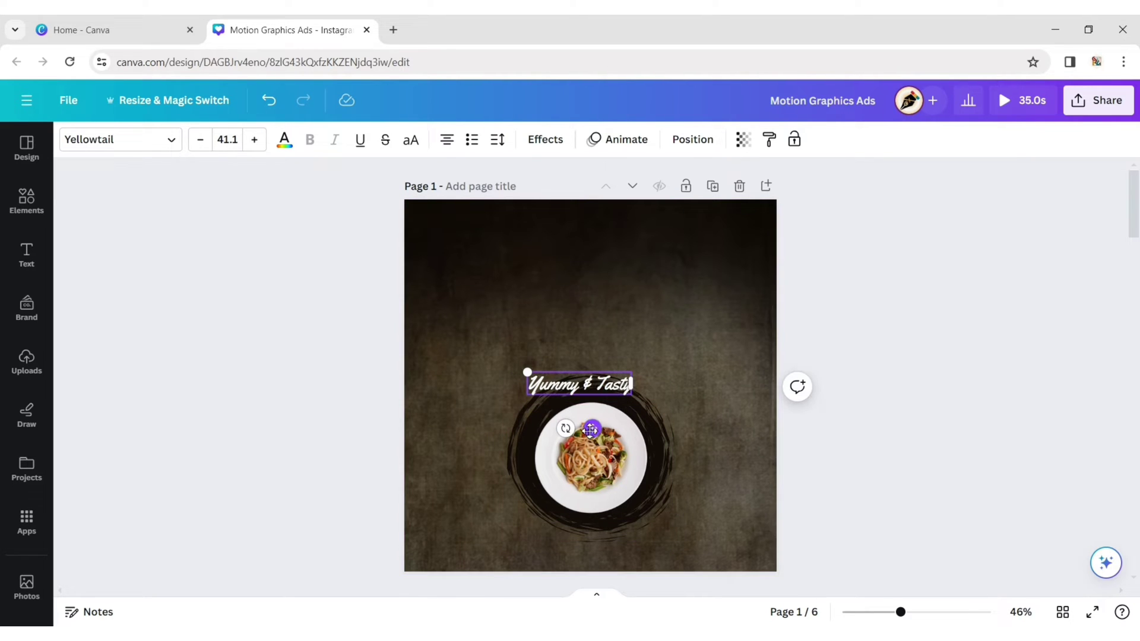
drag(591, 433, 571, 337)
click(823, 321)
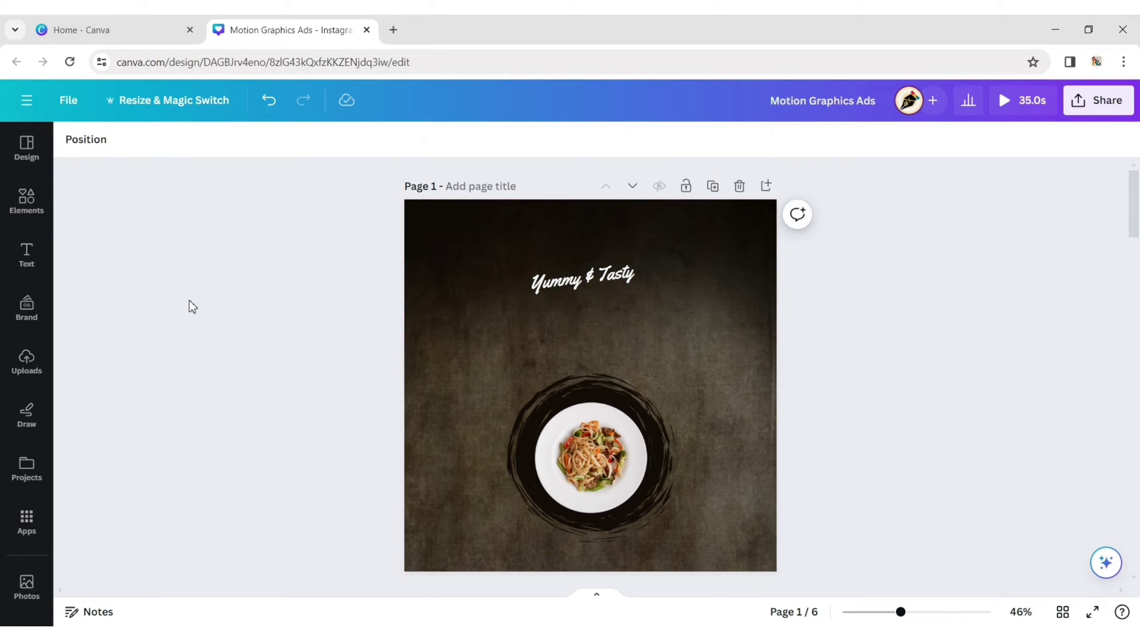
Step: Add a second heading to the page with the text "NOODLES!"
click(27, 255)
click(155, 267)
click(324, 382)
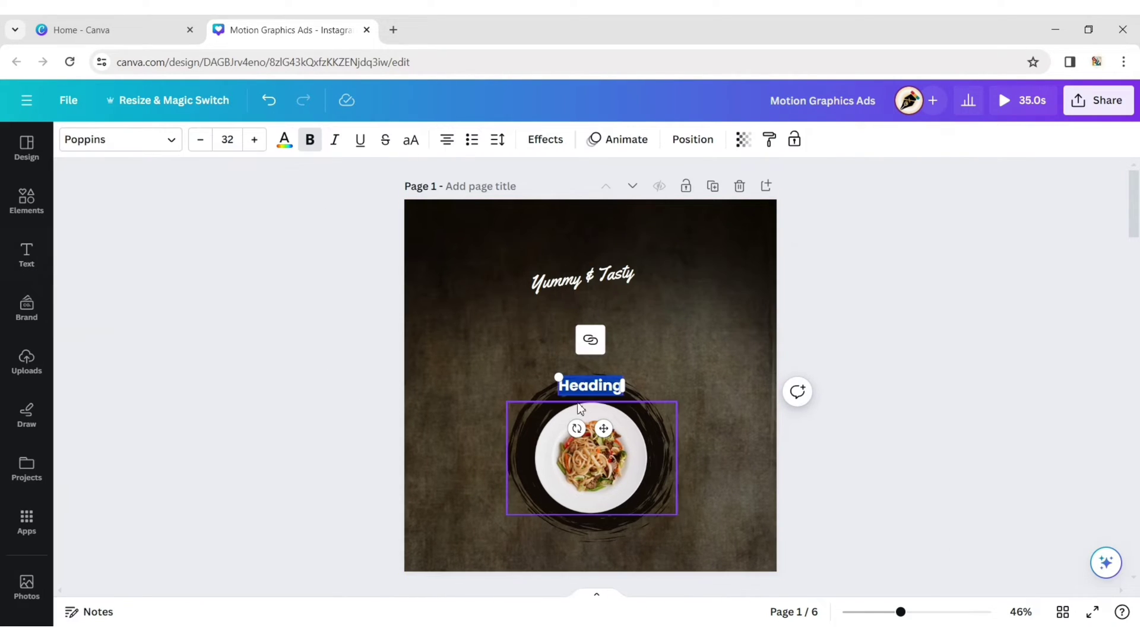
text(NOODLES!)
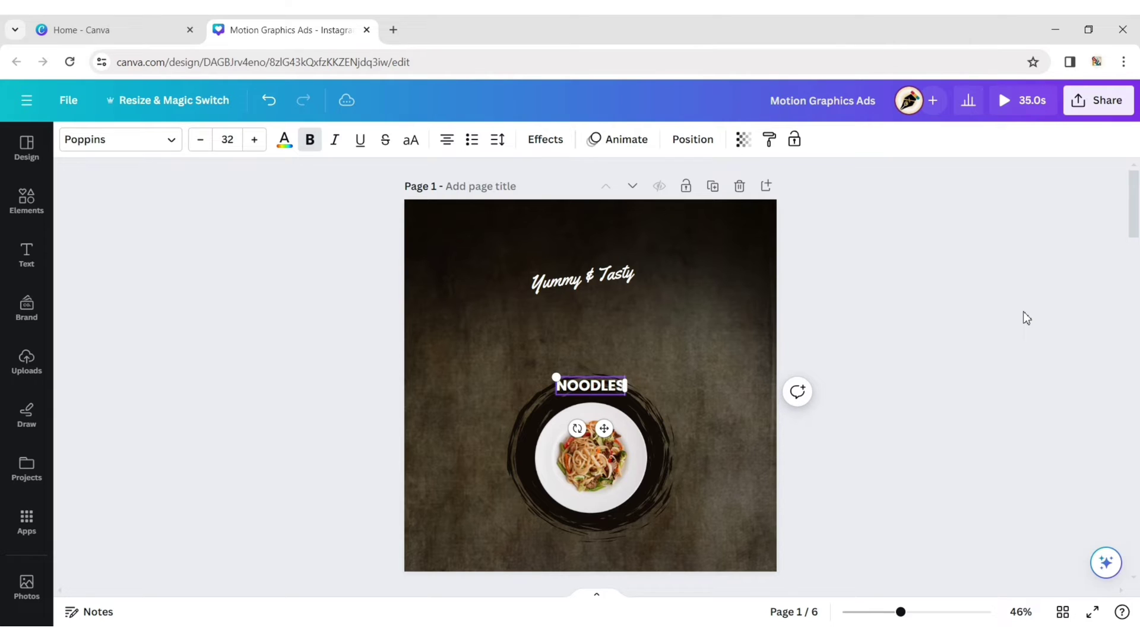
Step: Change the font of the "NOODLES!" heading to Anton
click(98, 145)
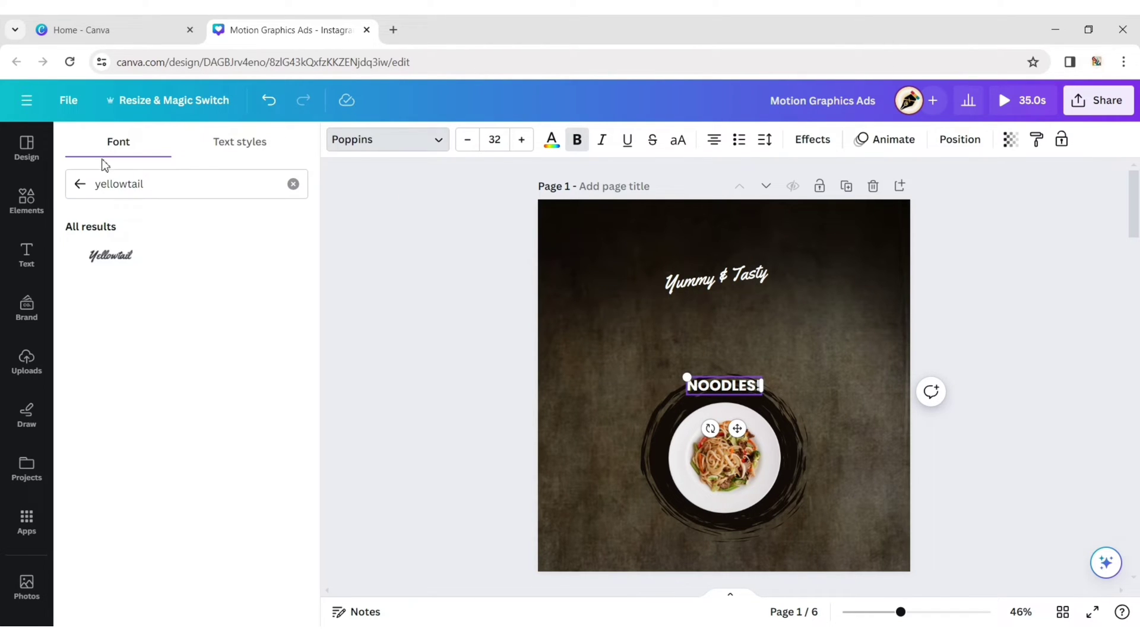
click(79, 184)
click(103, 284)
click(391, 311)
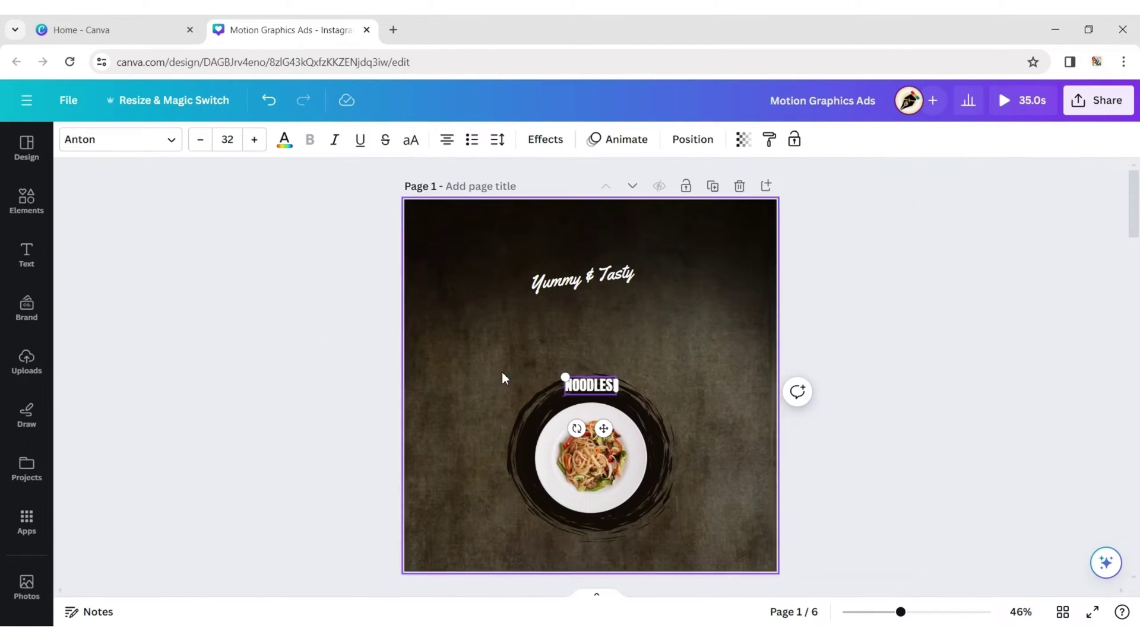
Step: Enlarge "NOODLES!" to about size 93, tilt it slightly upward and place it directly below "Yummy & Tasty"
drag(565, 377, 481, 315)
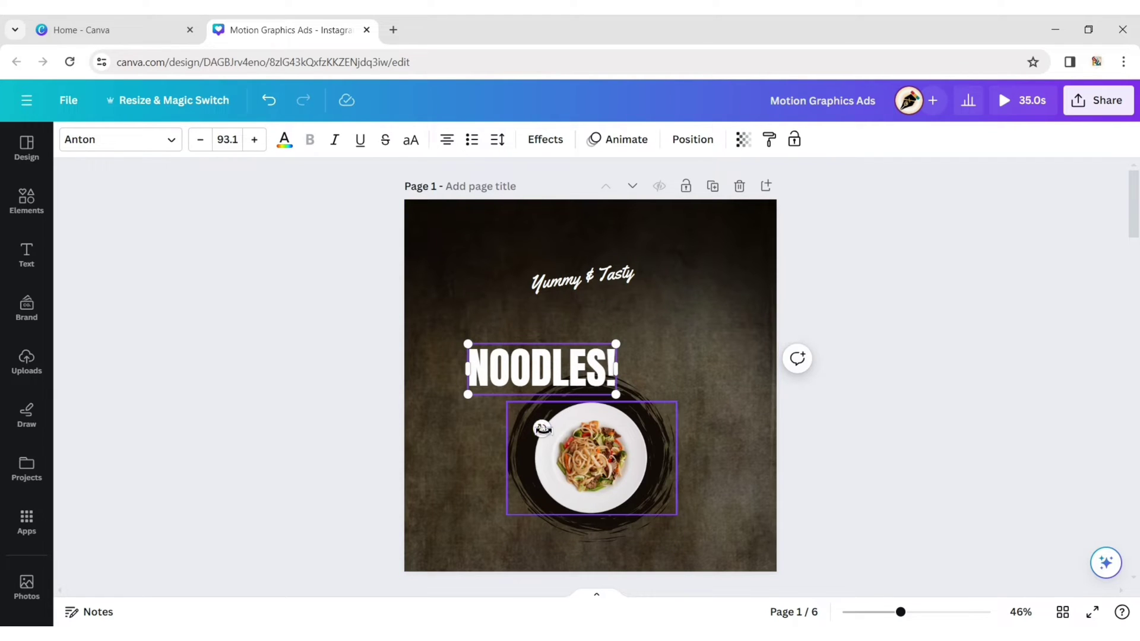
mouse_move(542, 416)
mouse_down()
mouse_move(567, 431)
mouse_move(544, 437)
mouse_move(553, 433)
mouse_up()
drag(536, 379, 585, 321)
click(867, 326)
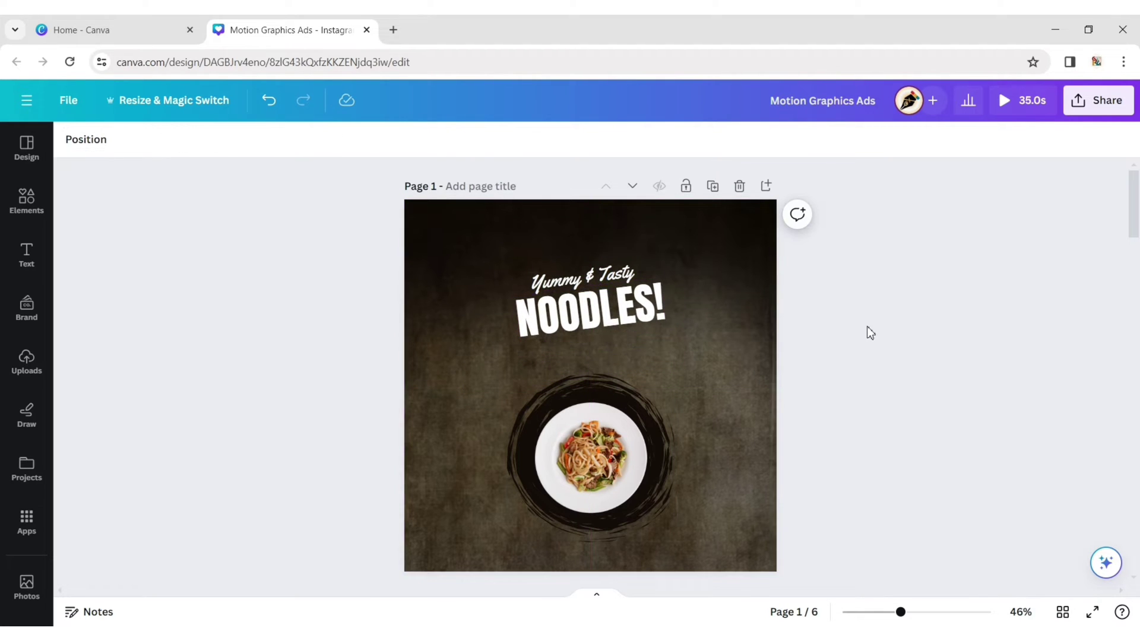
Step: Italicize the "NOODLES!" heading
click(624, 315)
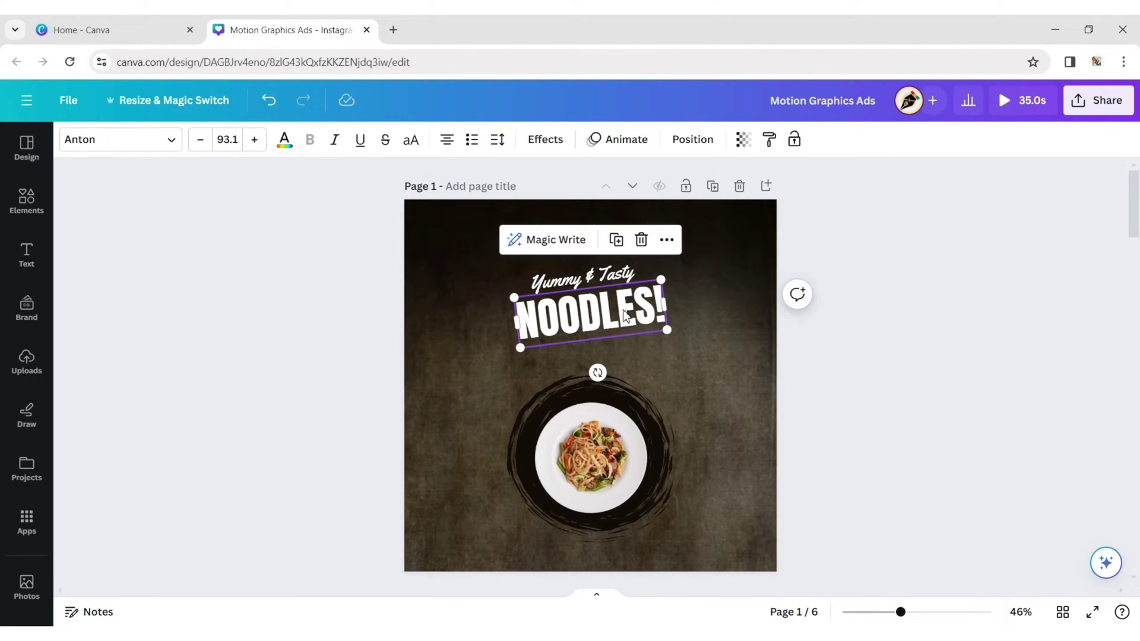
click(334, 144)
click(939, 387)
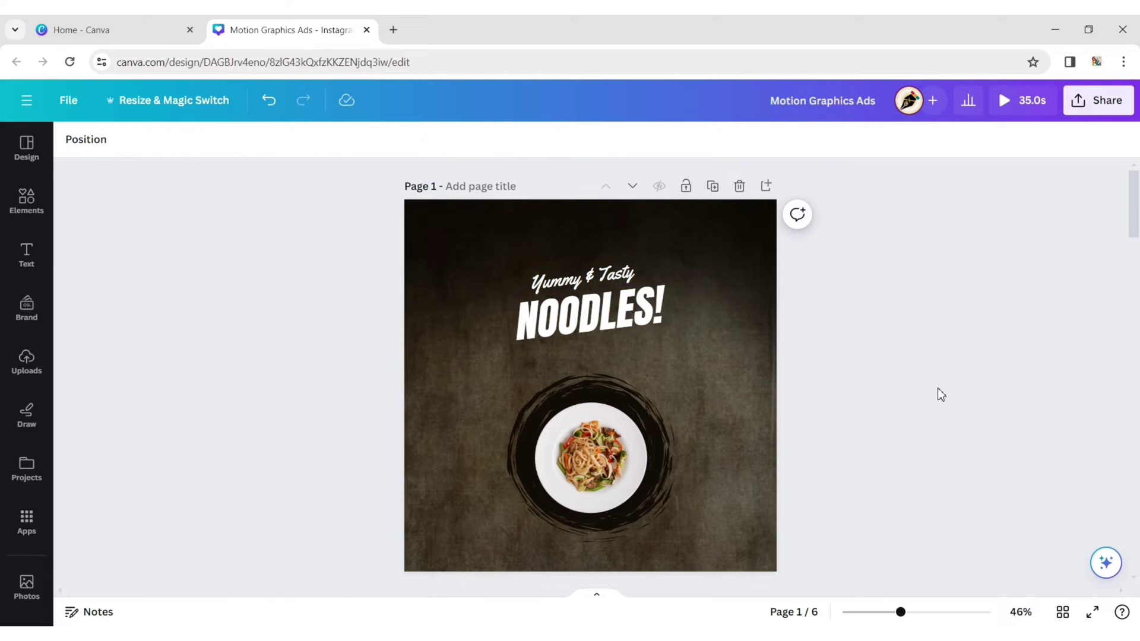
Step: Slightly reduce the upward tilt of the "NOODLES!" heading
click(664, 327)
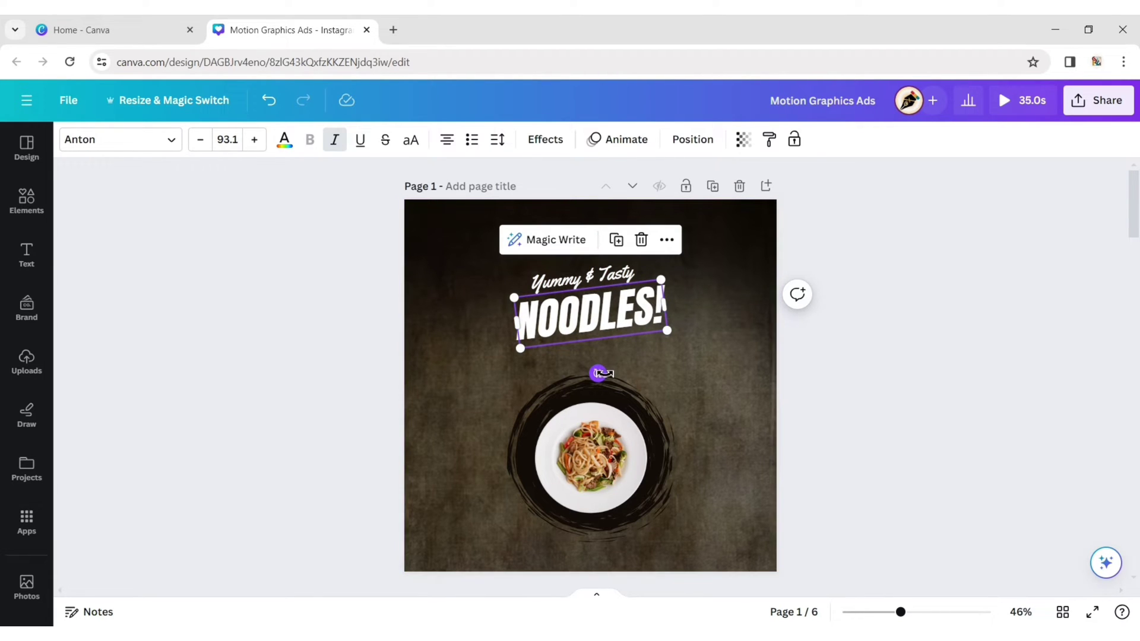
drag(599, 373, 597, 373)
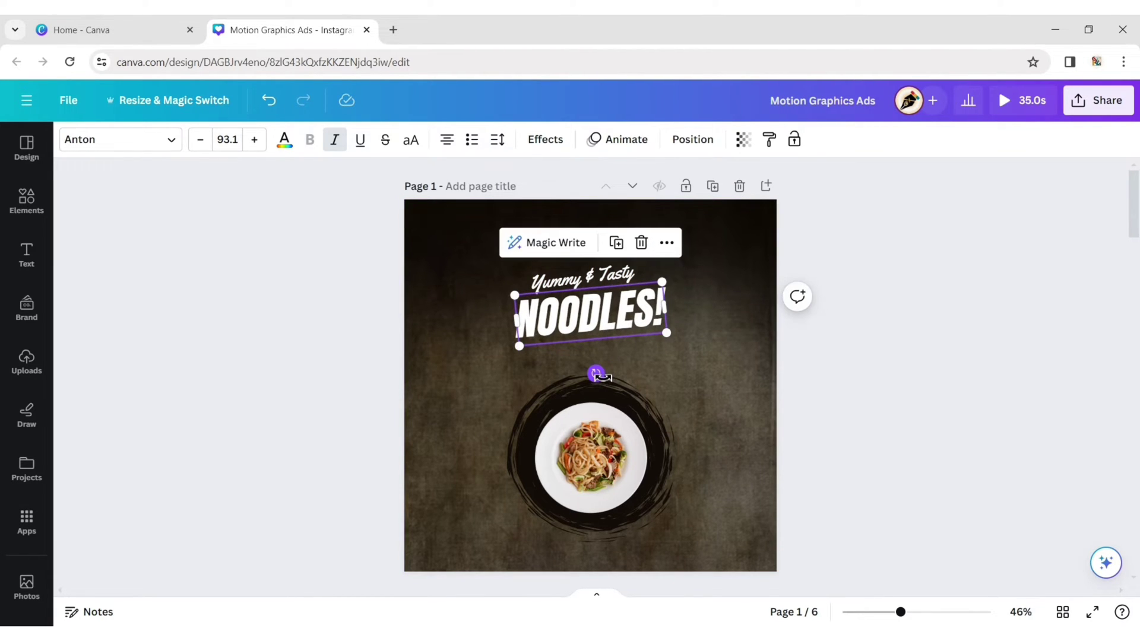
click(889, 352)
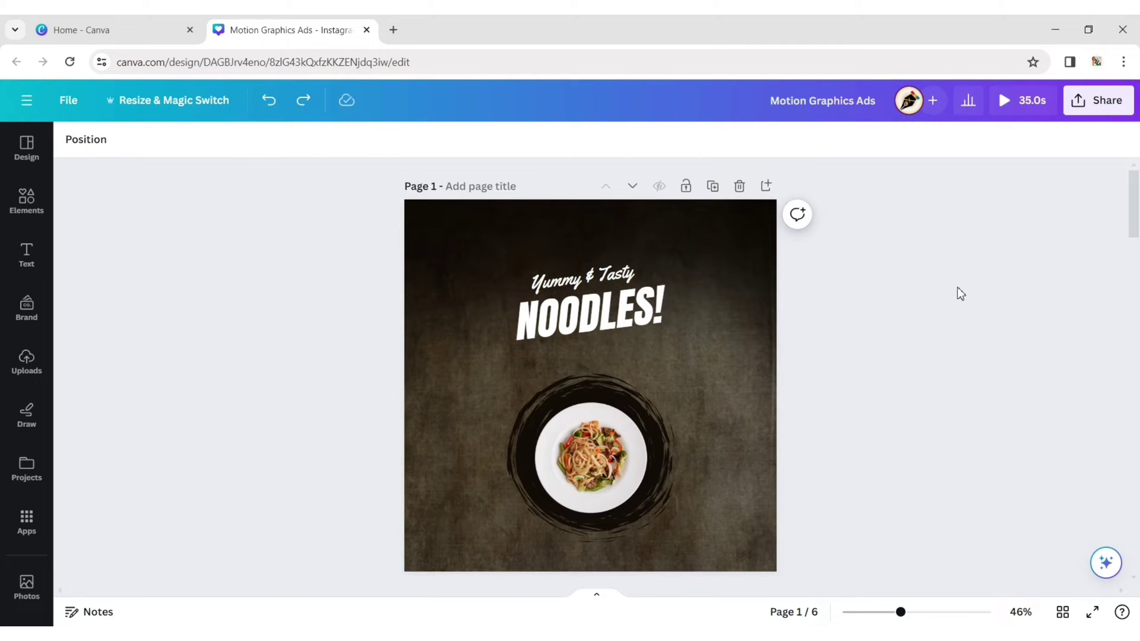
Step: Add a subheading to the page with the text "Free Delhivery" and set it in uppercase
click(27, 255)
click(127, 308)
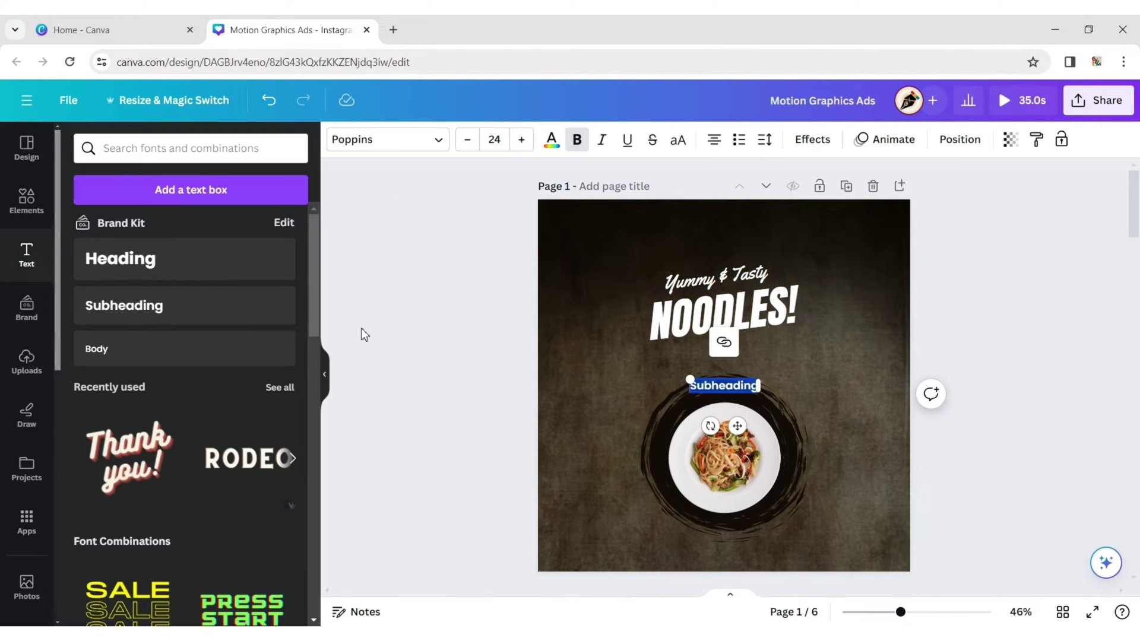
click(328, 374)
double_click(590, 385)
key(BackSpace)
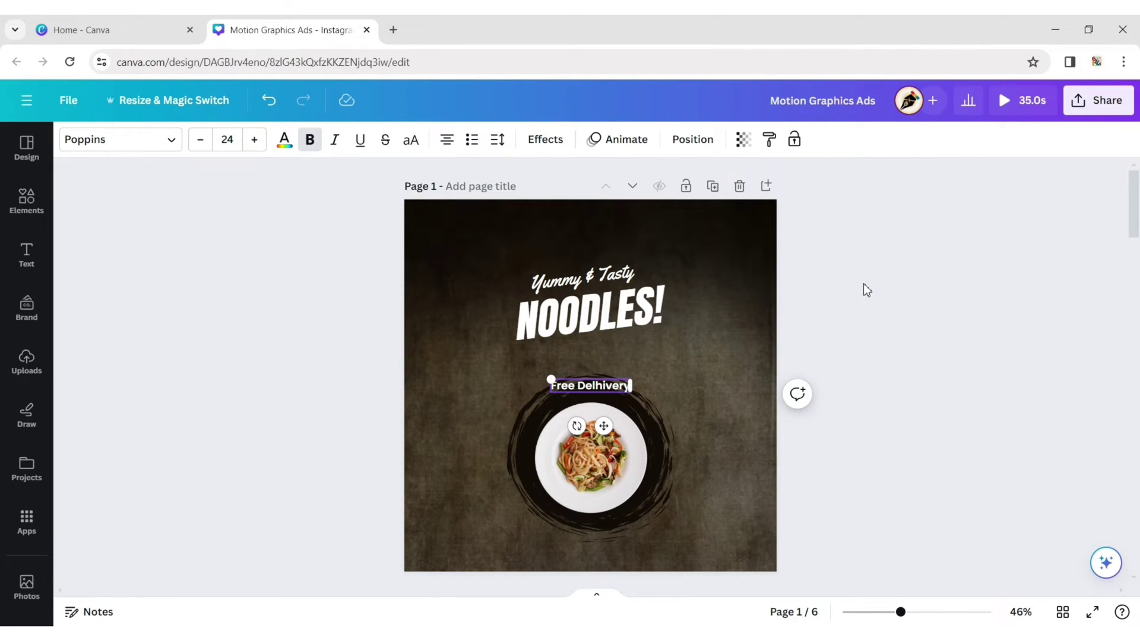
click(411, 149)
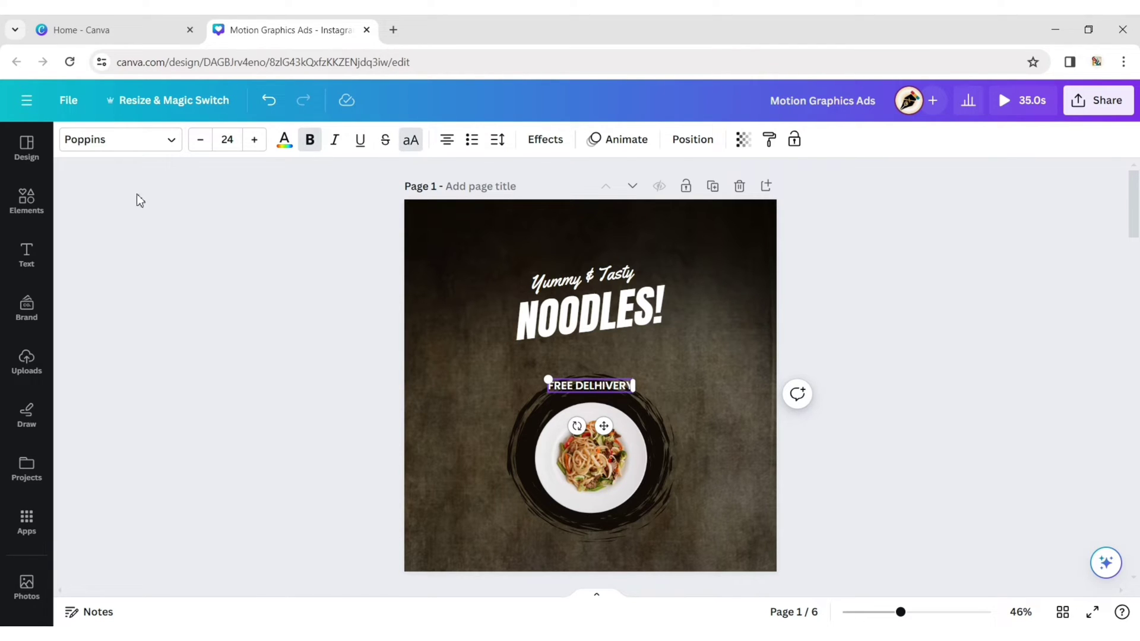
Step: Change the font of the "FREE DELHIVERY" subheading to Montserrat
click(126, 141)
click(148, 319)
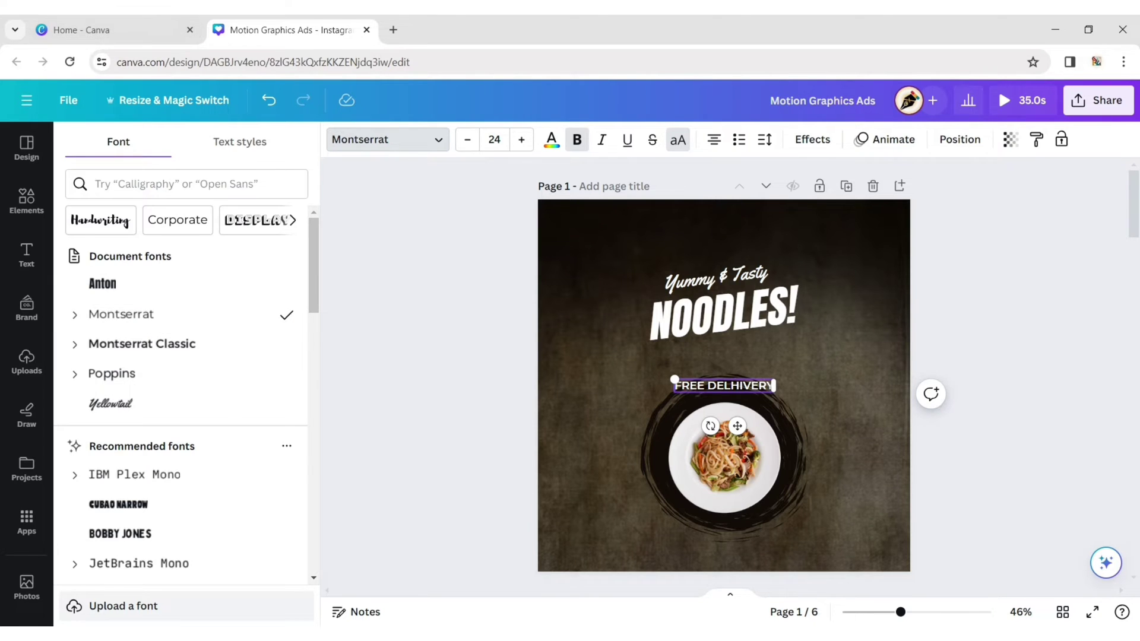
click(380, 346)
Step: Shrink "FREE DELHIVERY" to about size 19.8 and place it near the page's lower-left corner
drag(604, 425, 490, 569)
drag(415, 519, 432, 523)
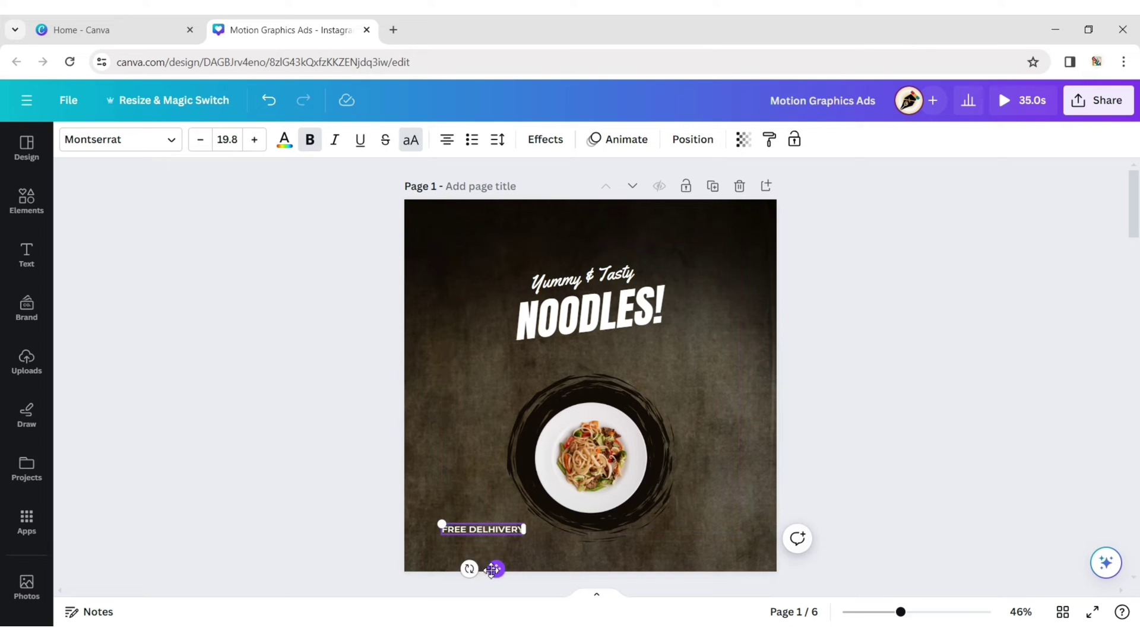
drag(497, 565, 488, 575)
click(973, 387)
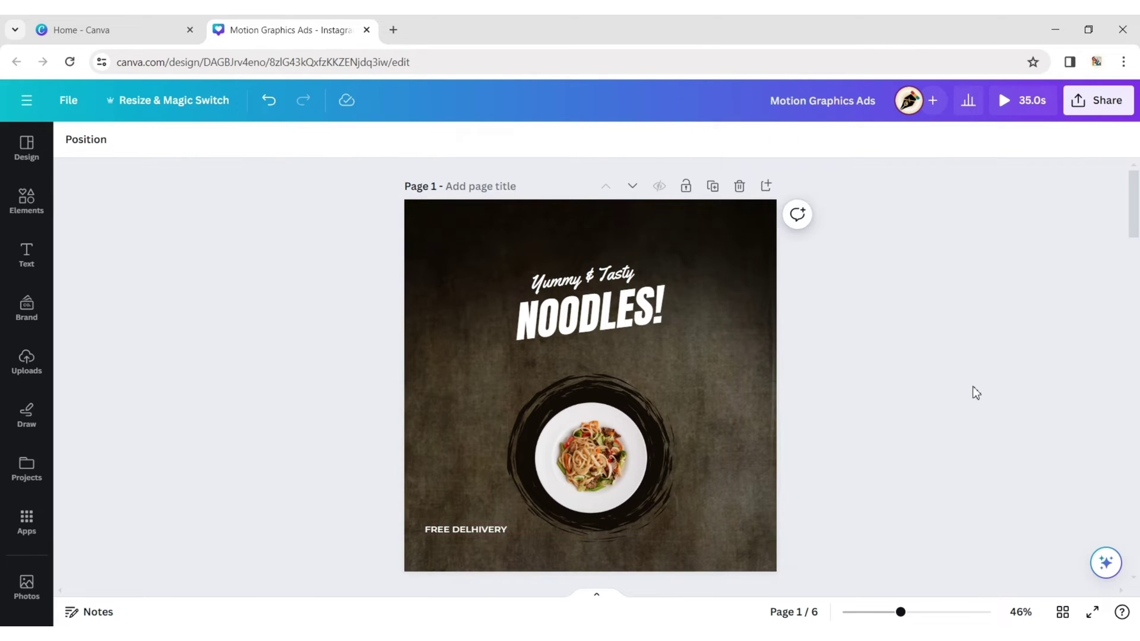
Step: Duplicate the "FREE DELHIVERY" text and place the copy slightly below and to the right of the original
click(473, 536)
click(494, 484)
drag(482, 575, 579, 591)
Step: Replace the copy's text with the phone number and place it directly below "FREE DELHIVERY", with their right edges aligned
key(Return)
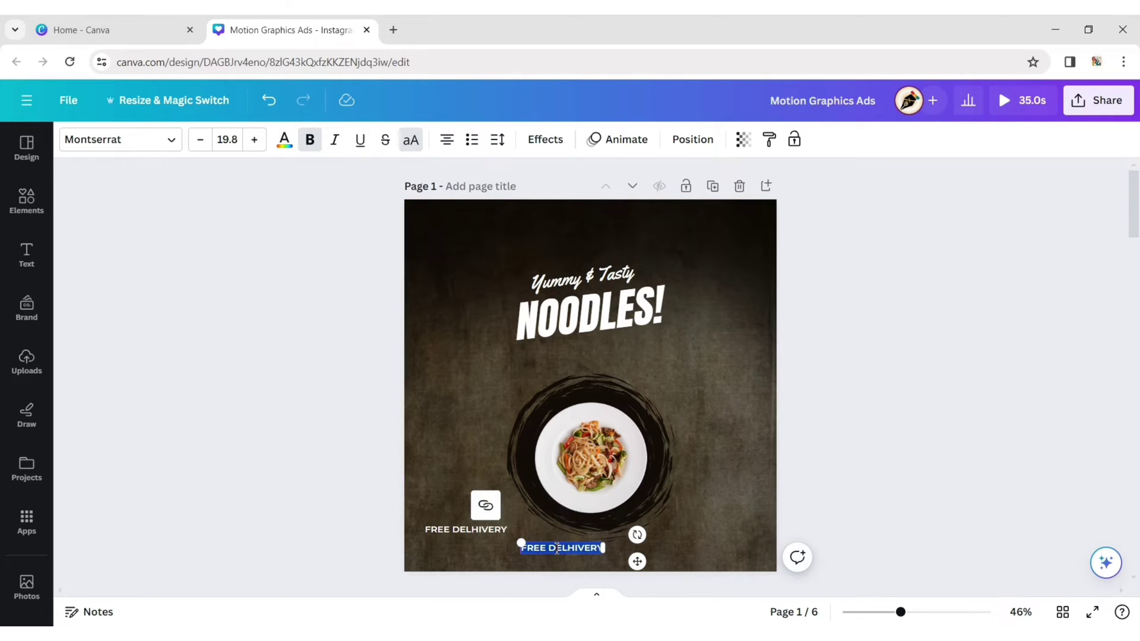
key(BackSpace)
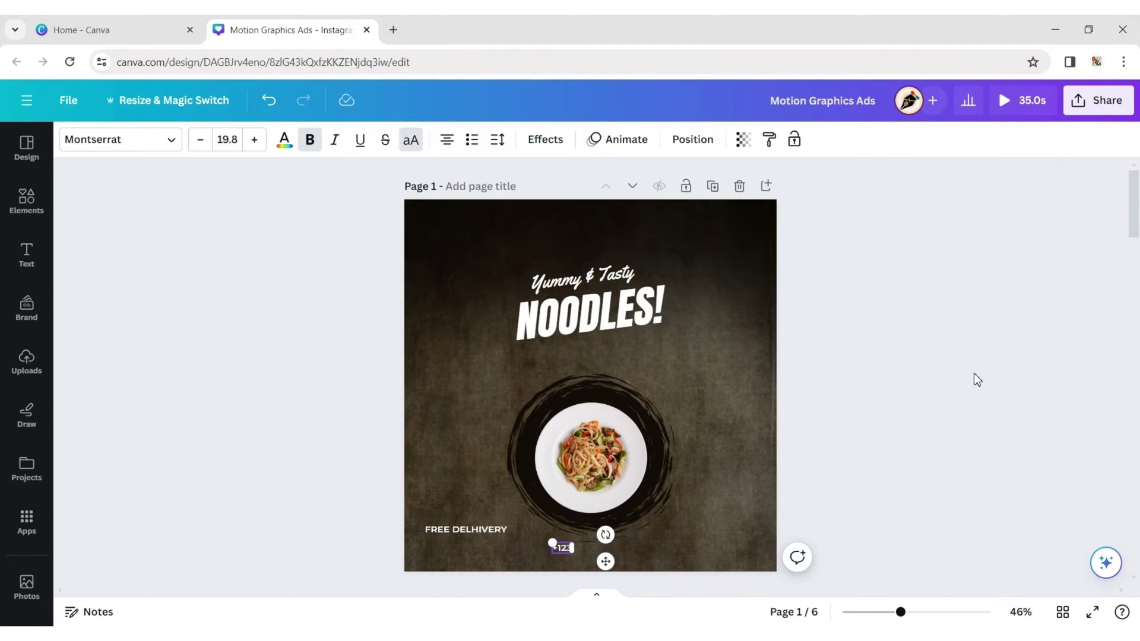
text(+123-456-7890)
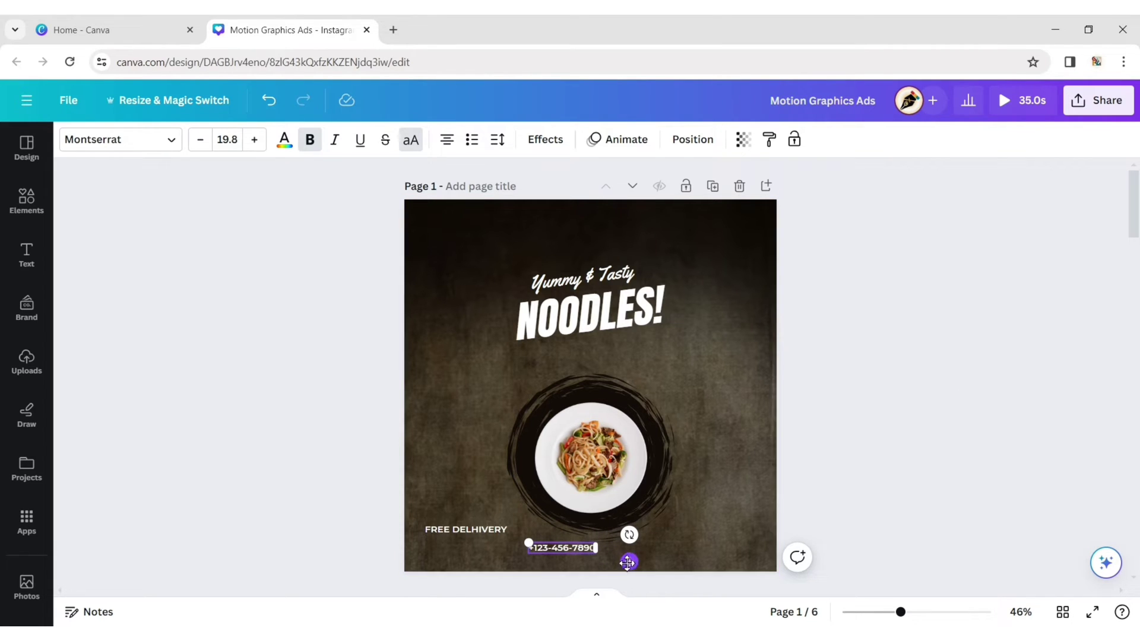
drag(628, 562, 543, 558)
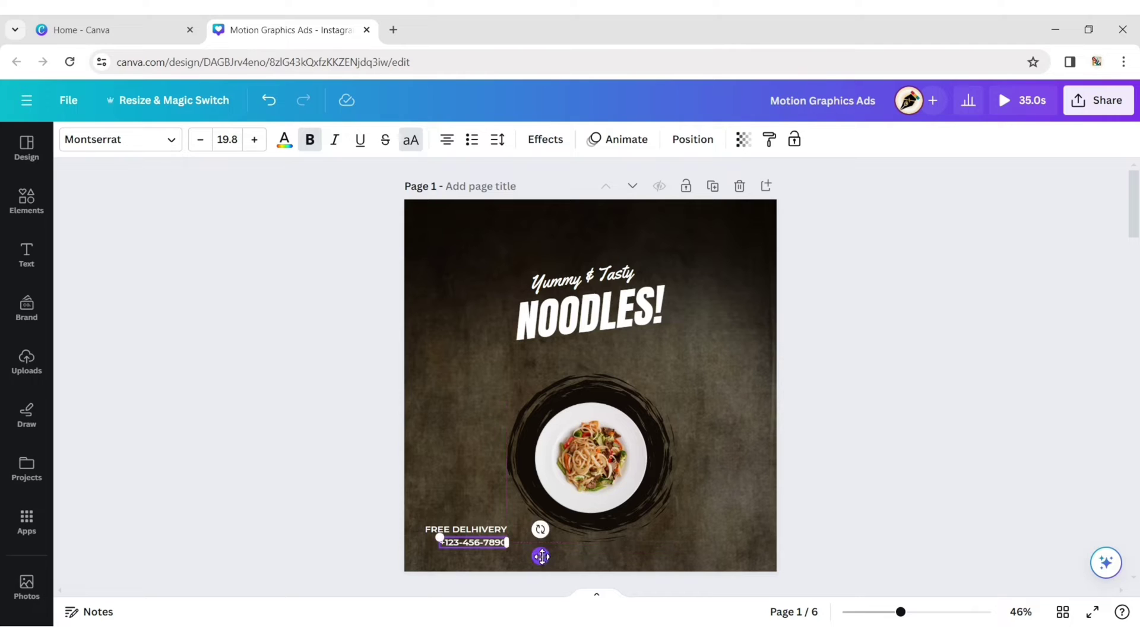
click(883, 441)
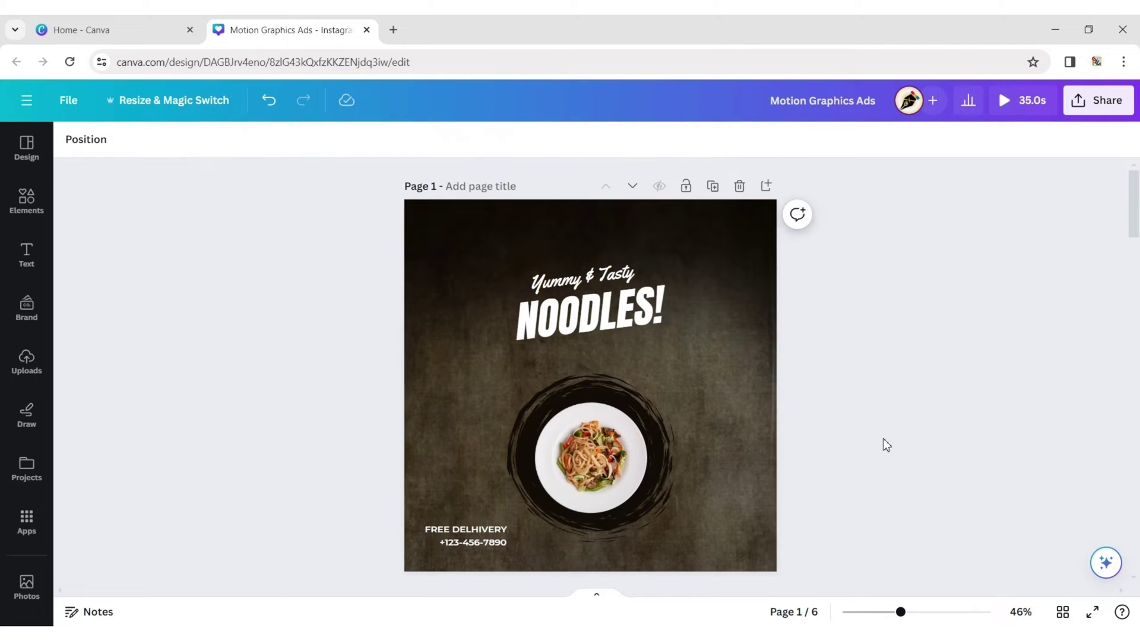
Step: Search the elements for "call" and add the solid round phone icon to the page
click(27, 200)
click(265, 149)
text(ca)
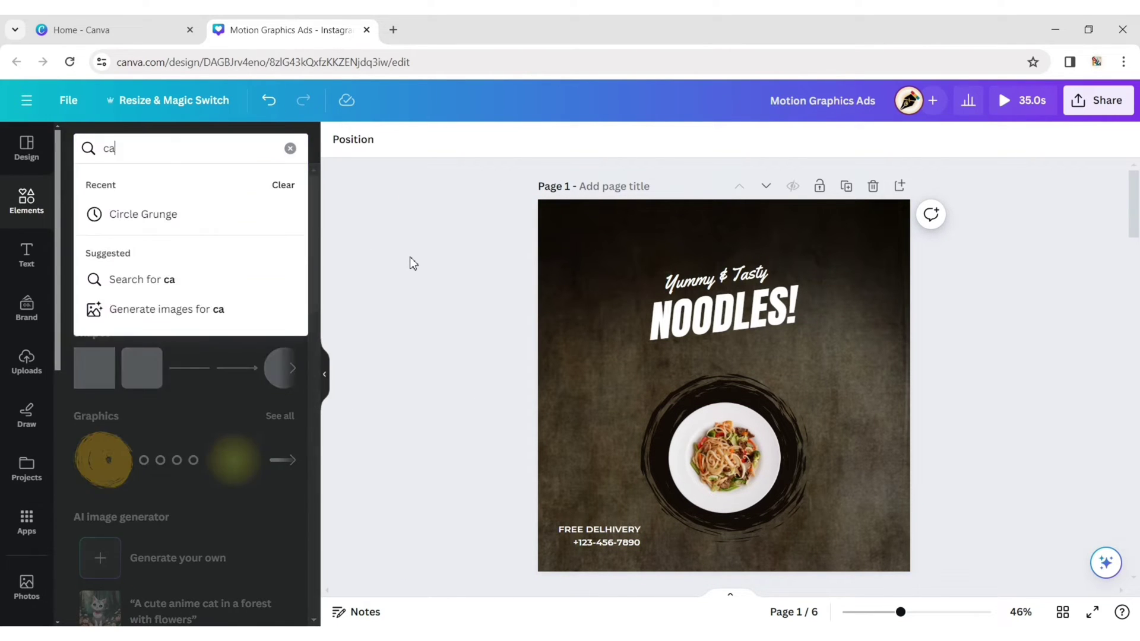
text(ll)
key(Return)
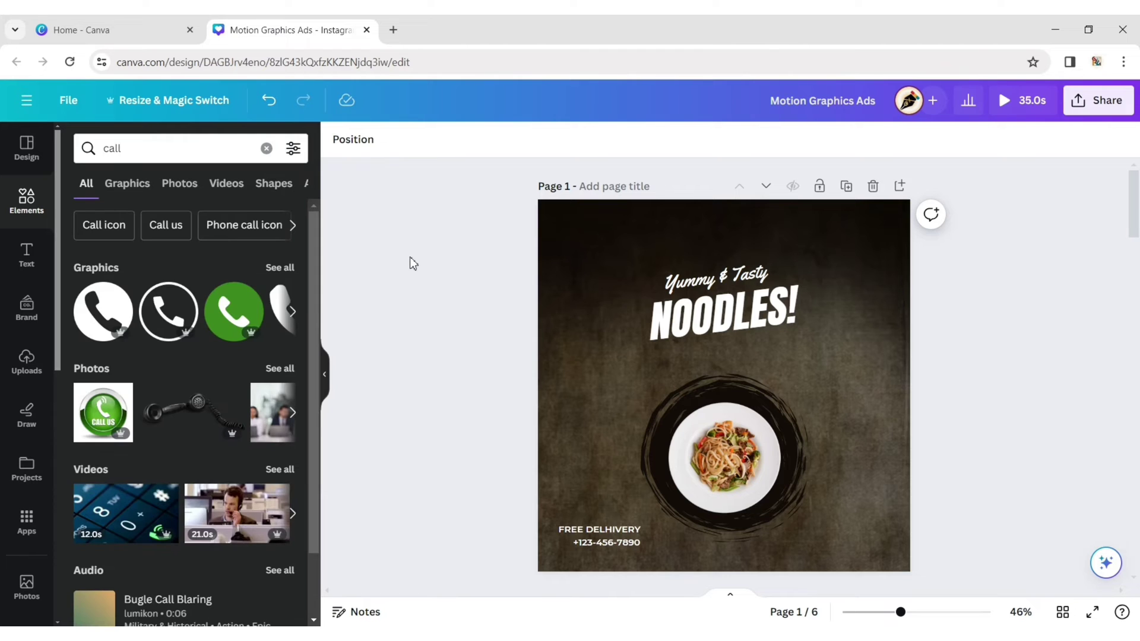
click(103, 312)
click(324, 374)
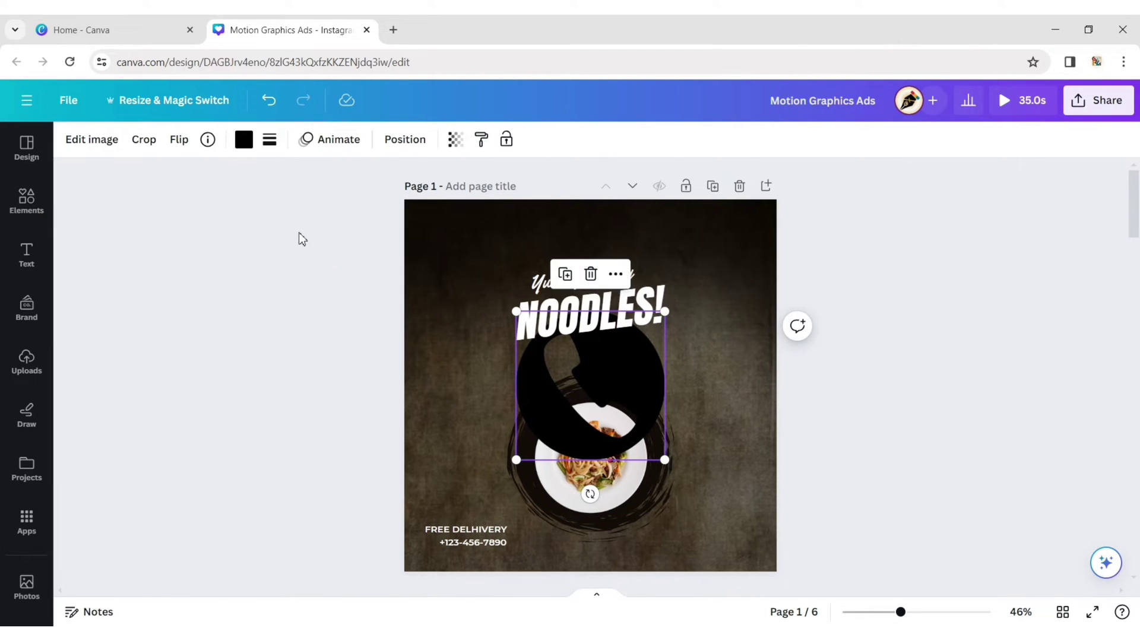
Step: Recolor the phone icon white
click(238, 139)
click(243, 230)
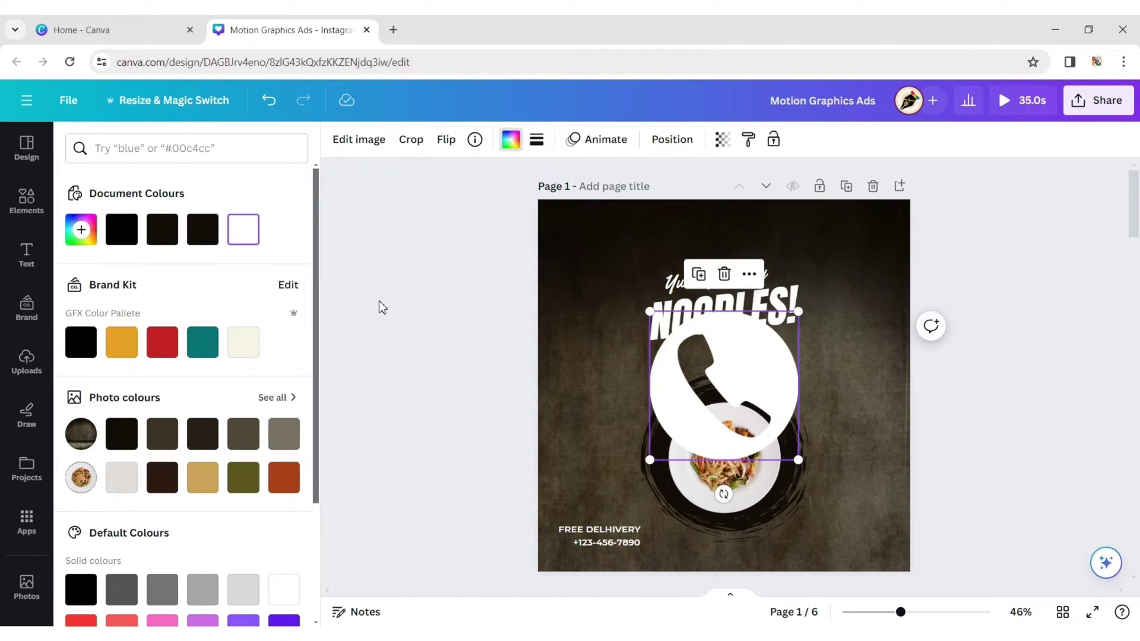
click(379, 300)
Step: Shrink the phone icon to fit just before the phone number, and nudge icon and number slightly down below "FREE DELHIVERY"
drag(665, 311, 539, 455)
drag(535, 494, 445, 582)
click(414, 551)
click(432, 543)
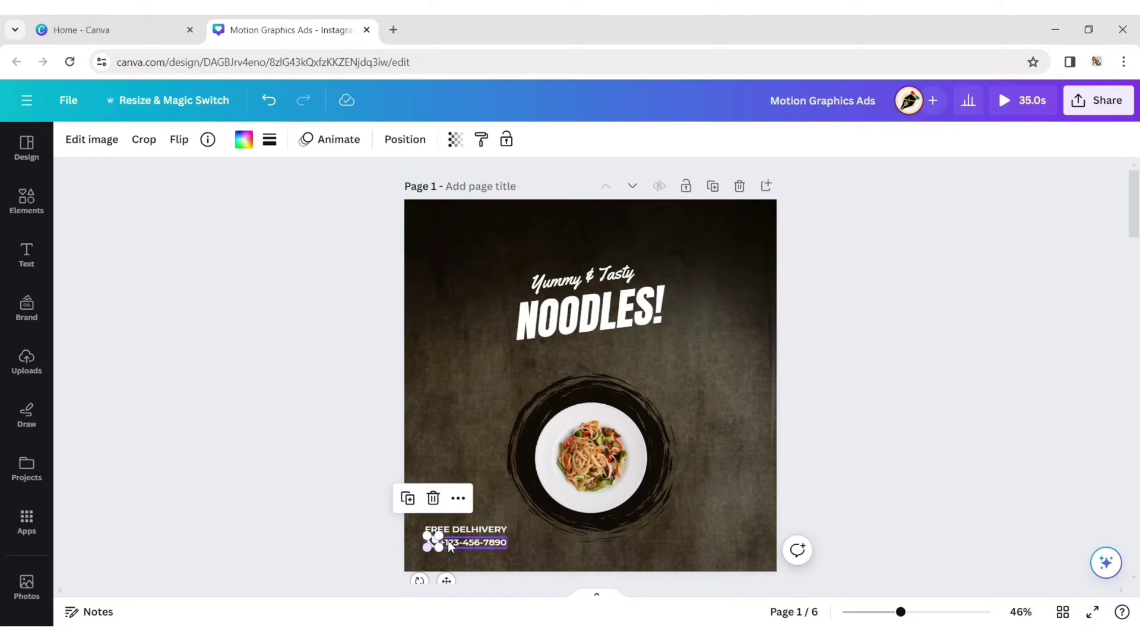
drag(442, 538, 444, 539)
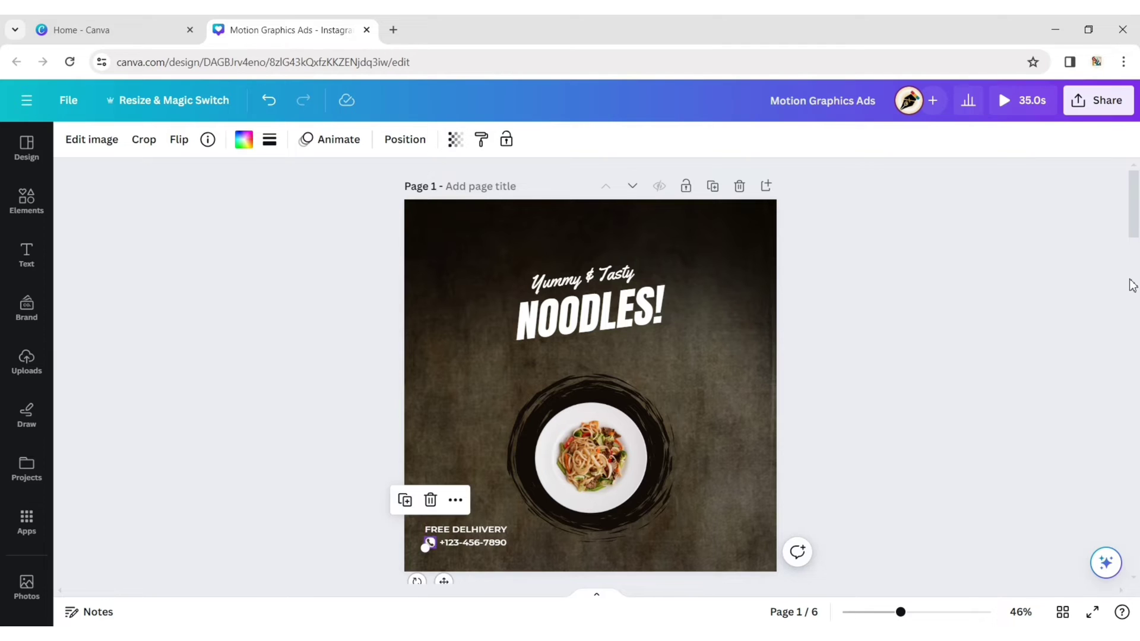
click(1106, 265)
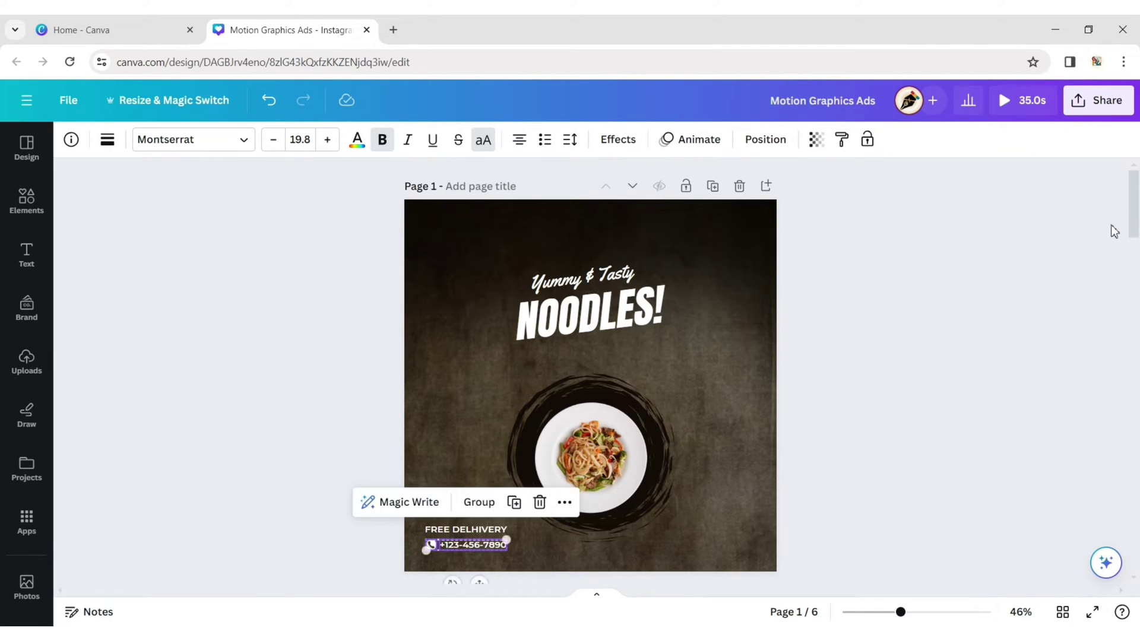
click(981, 355)
click(468, 546)
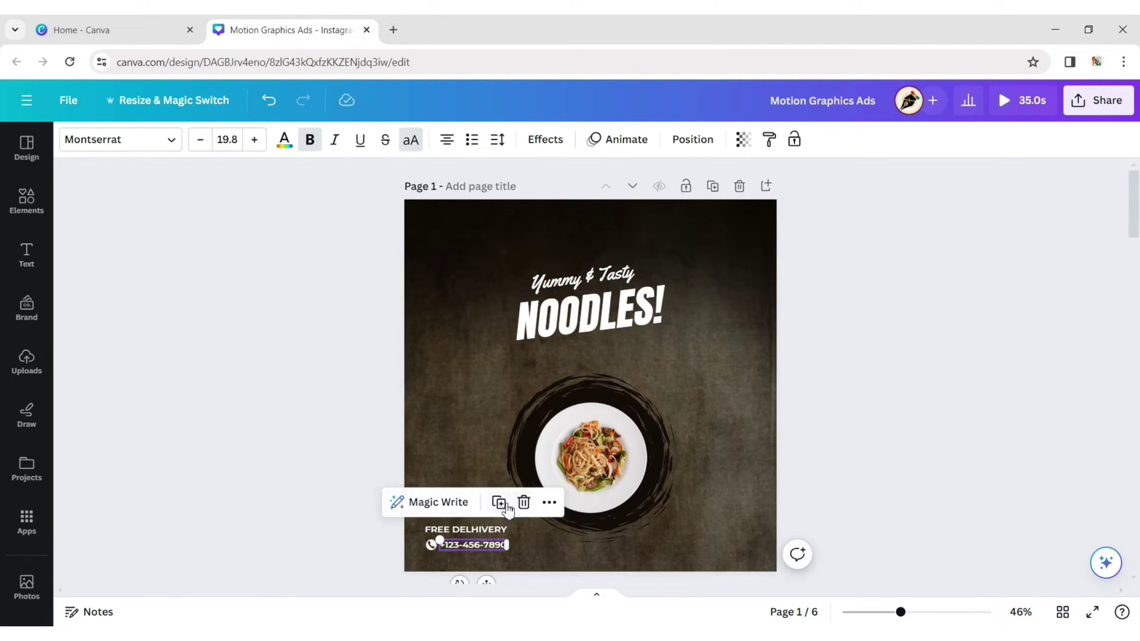
drag(468, 546, 737, 579)
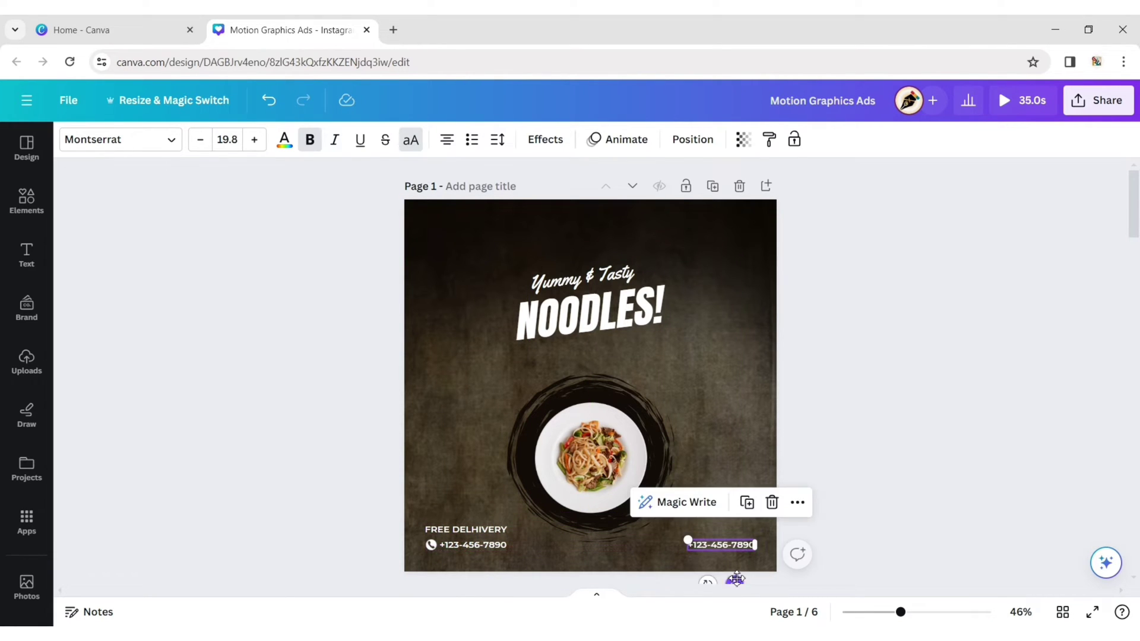
double_click(721, 547)
text(ww)
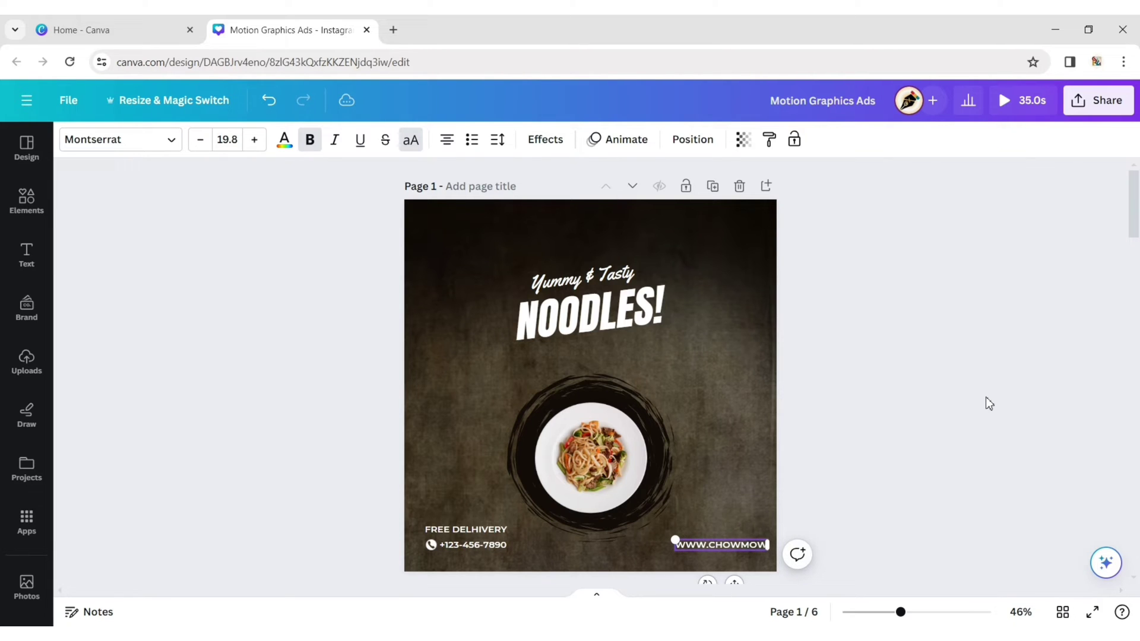
text(w.chowmow.com)
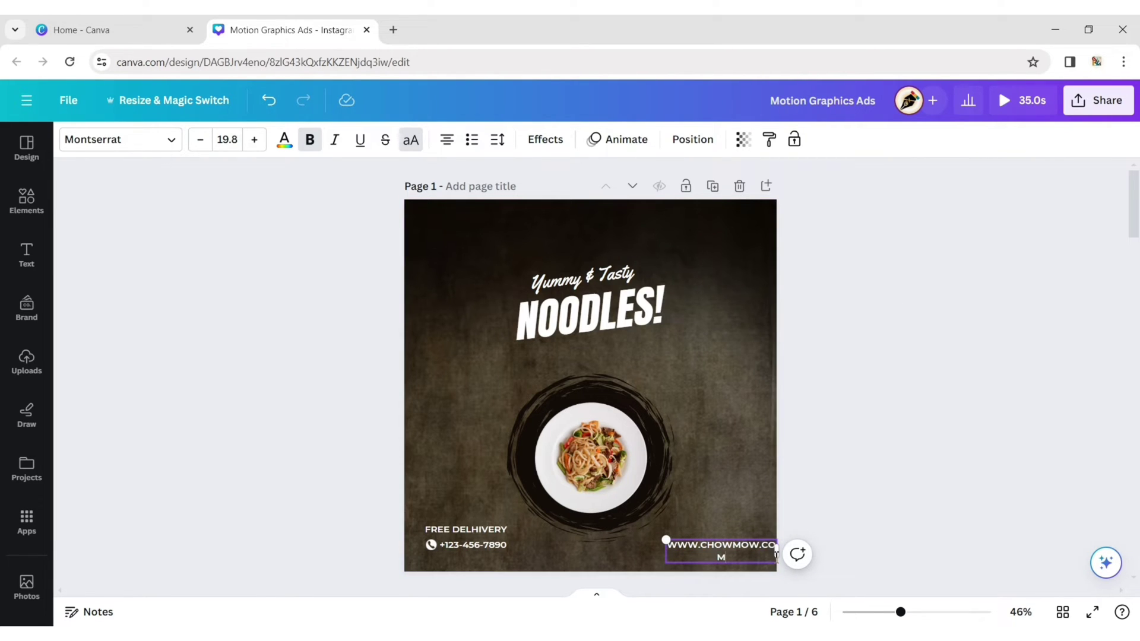
drag(781, 553, 796, 553)
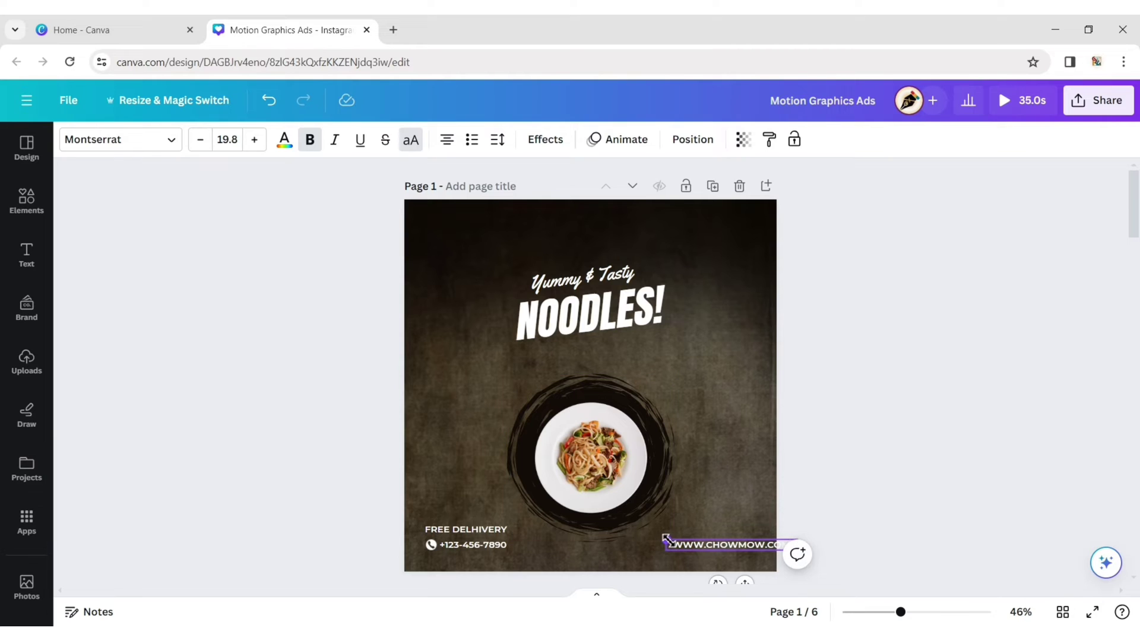
drag(666, 540, 706, 557)
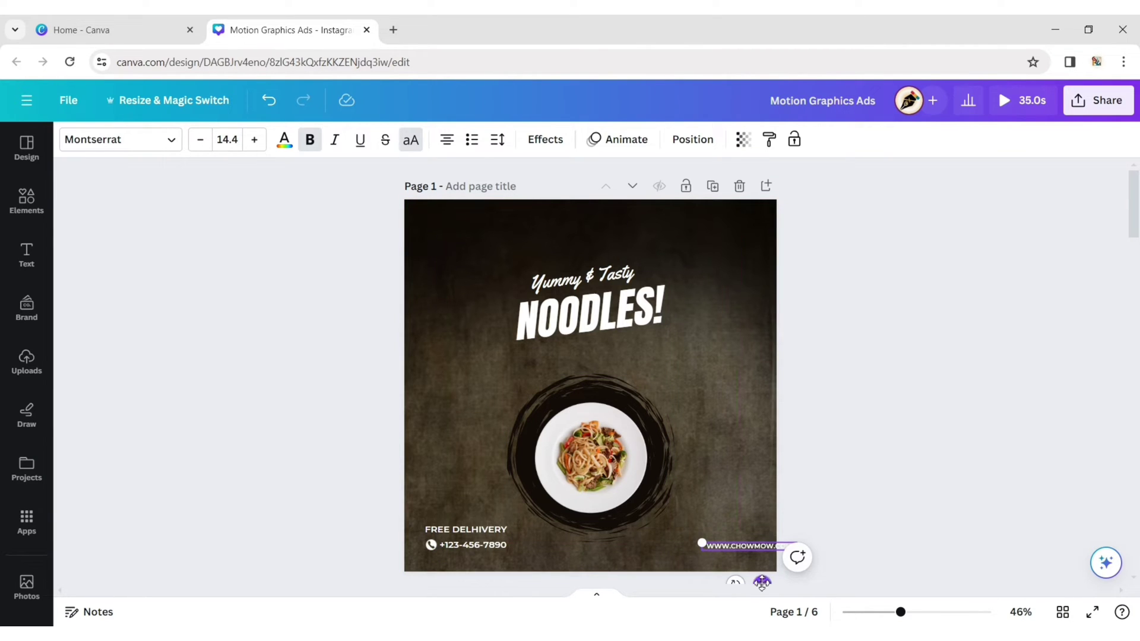
drag(762, 583, 742, 579)
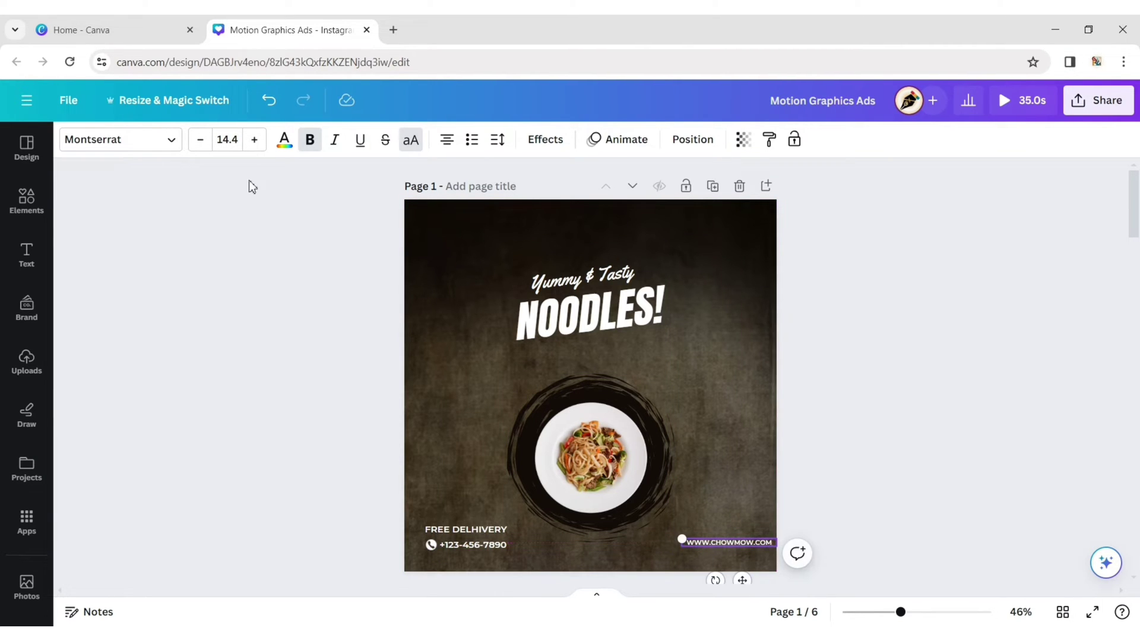
click(254, 139)
click(236, 140)
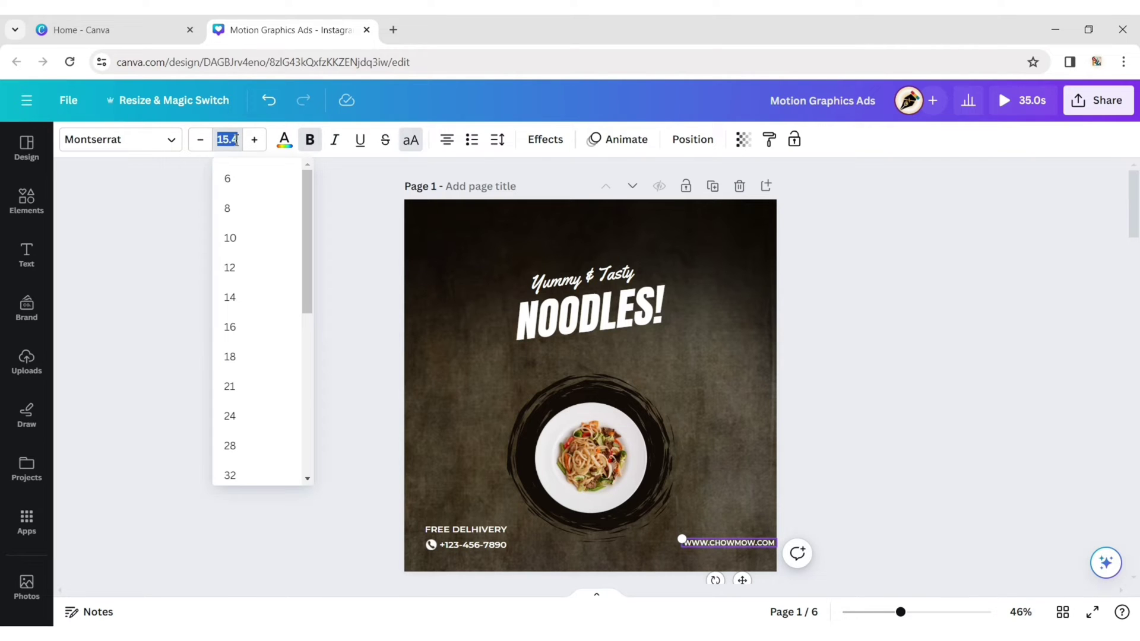
text(15)
key(Return)
click(706, 521)
click(718, 542)
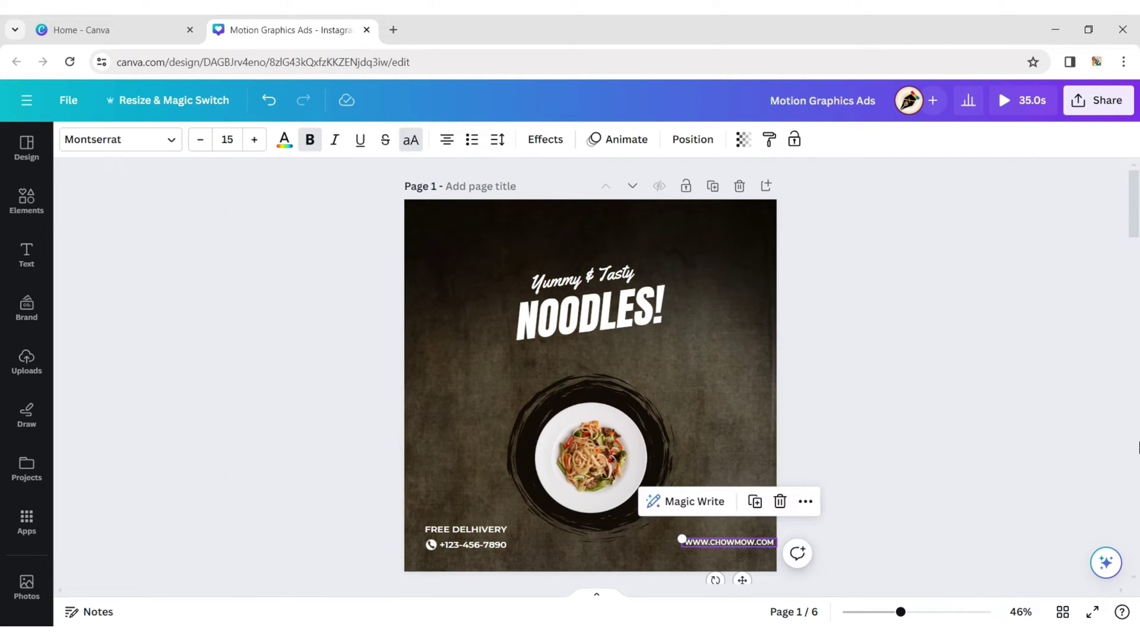
key(Escape)
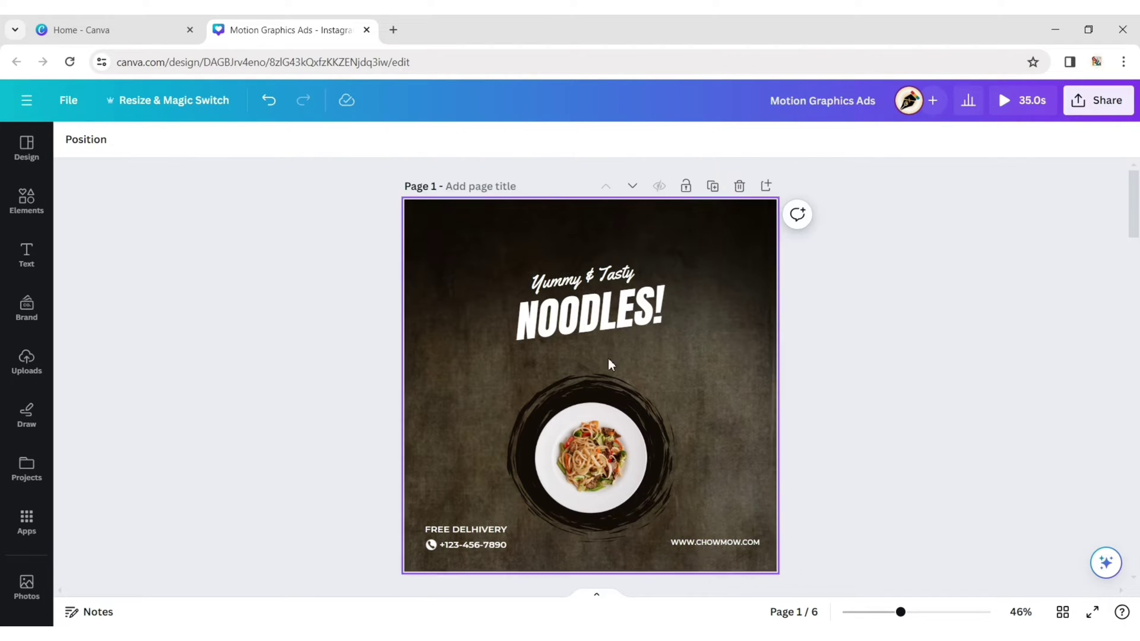
Step: Set the font size of the phone number and the "FREE DELHIVERY" text to 19
click(468, 545)
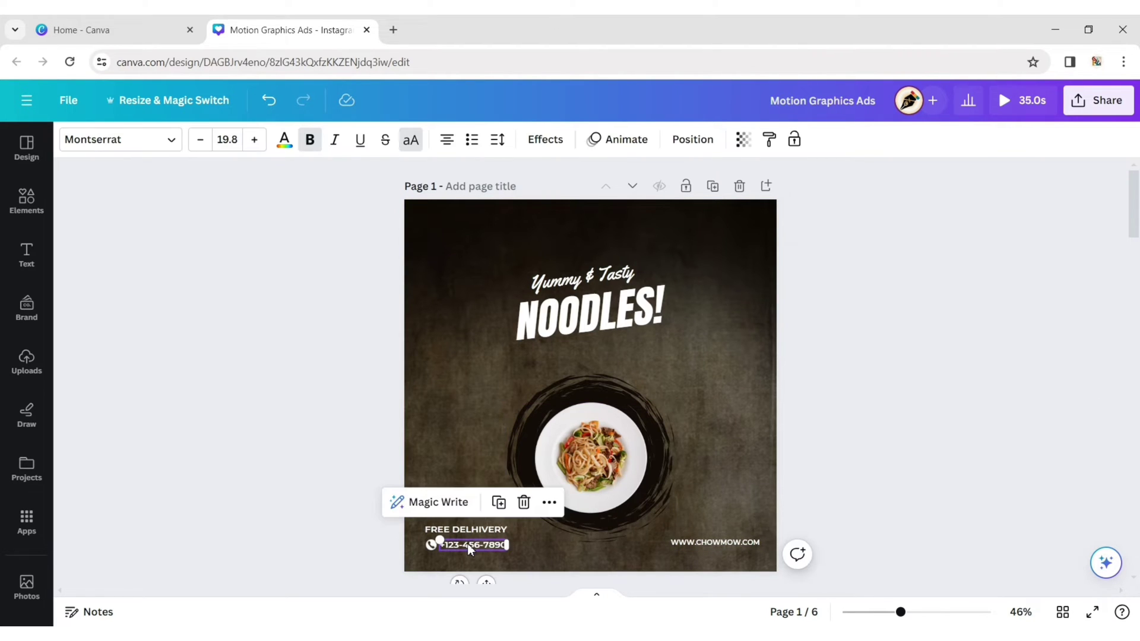
click(241, 141)
click(476, 529)
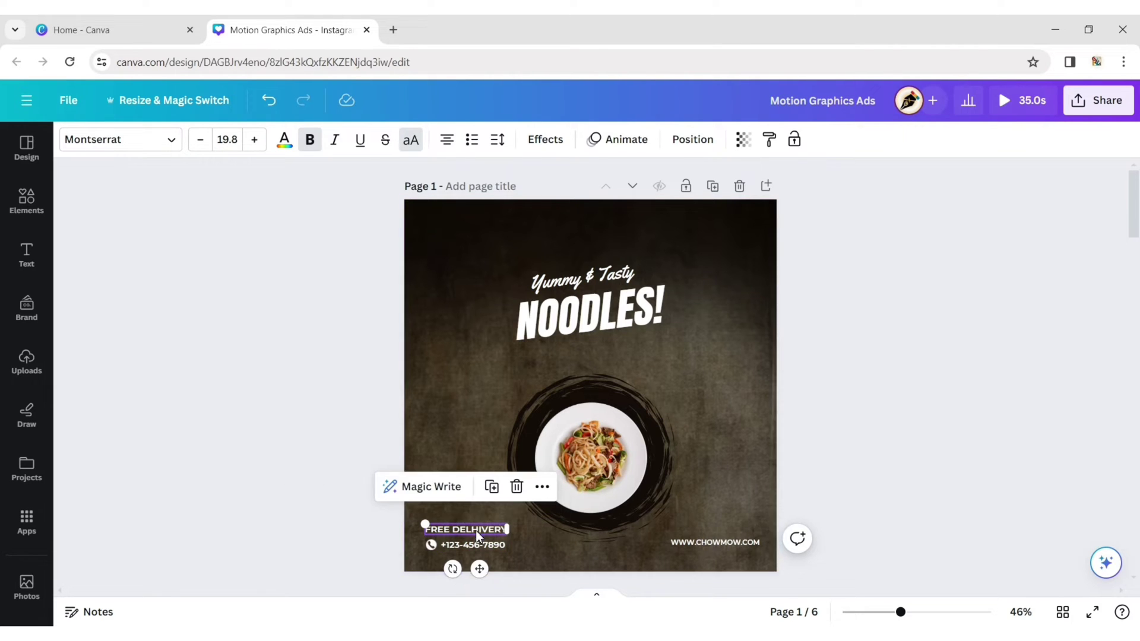
click(243, 141)
text(19)
key(Return)
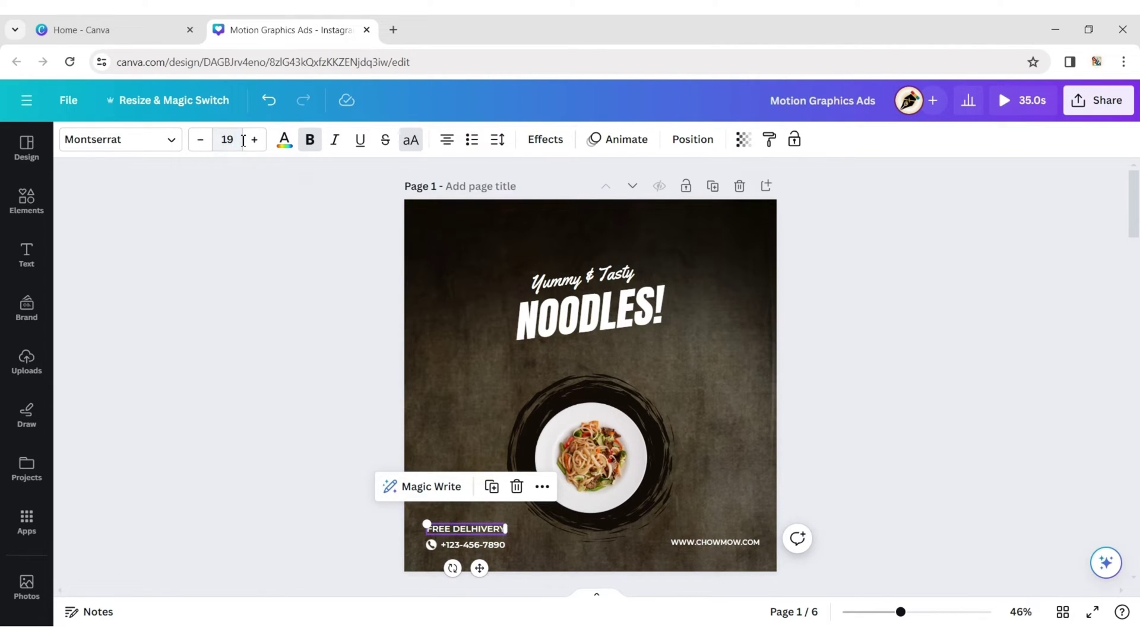
click(851, 267)
click(425, 543)
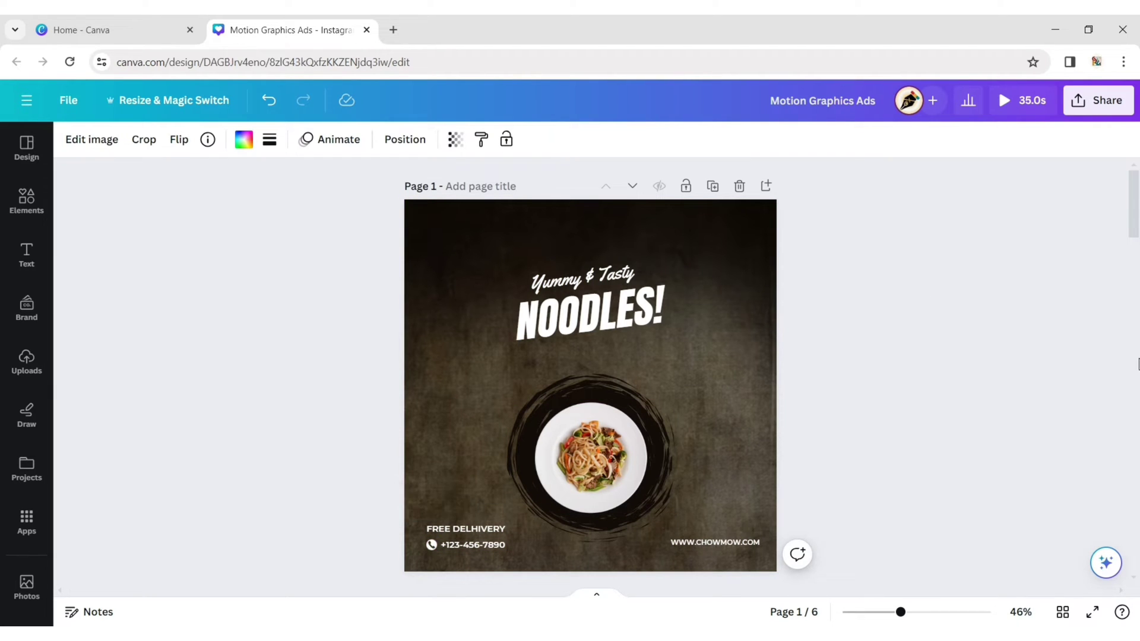
Step: Search the elements for "Bubble Speech" graphics and add the outlined thought cloud with trailing small bubbles to the page
click(926, 364)
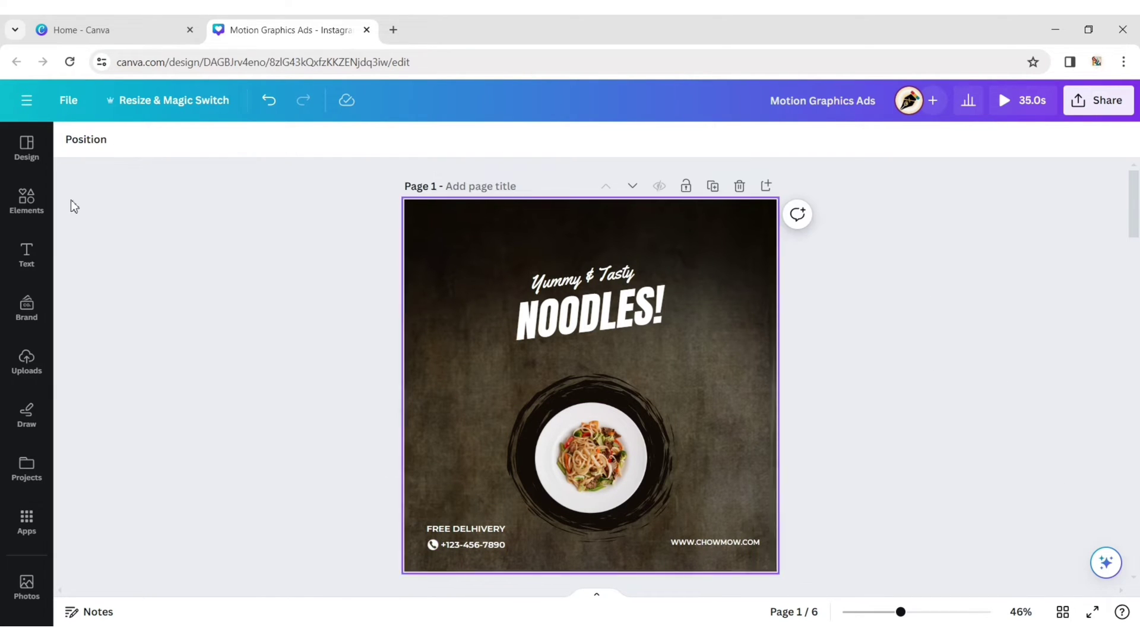
click(26, 199)
click(267, 148)
text(Bu)
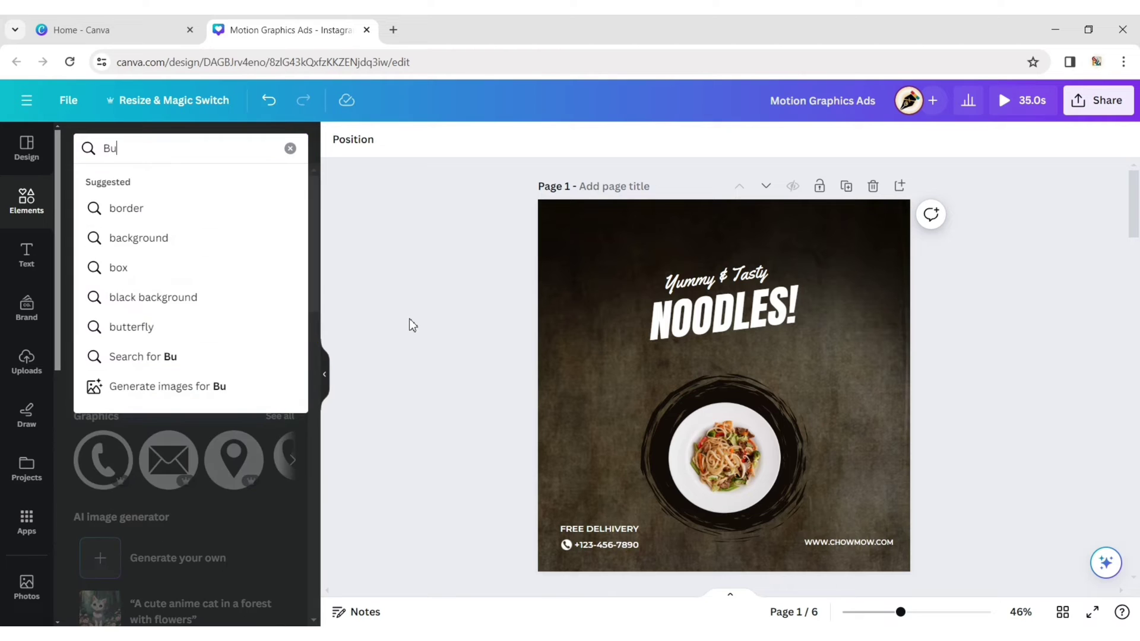
text(bble Speech)
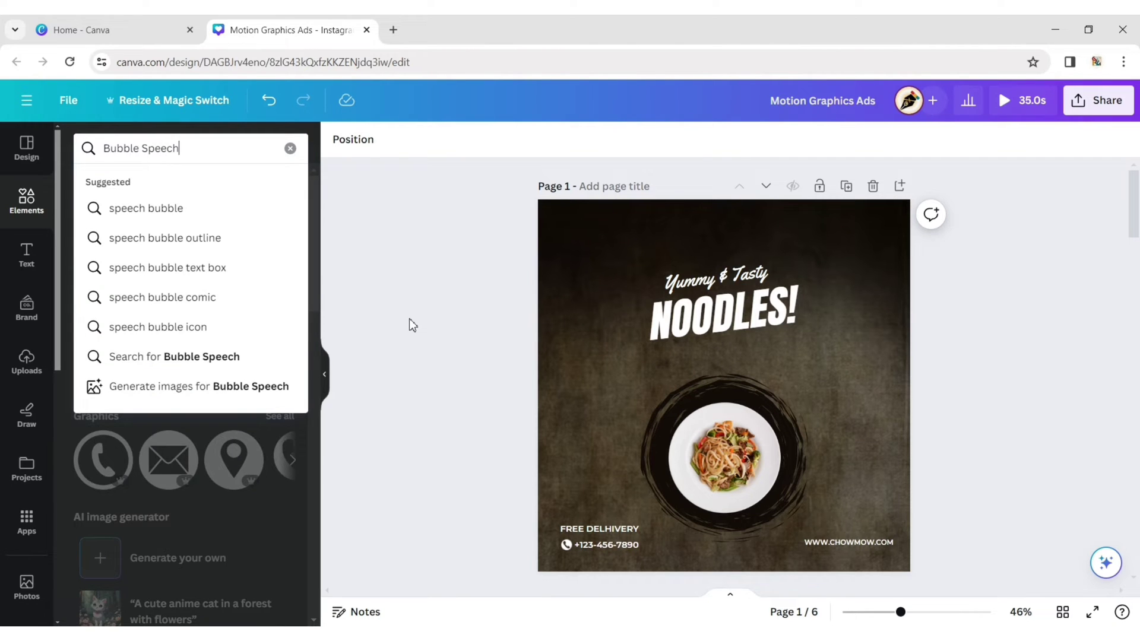
key(Return)
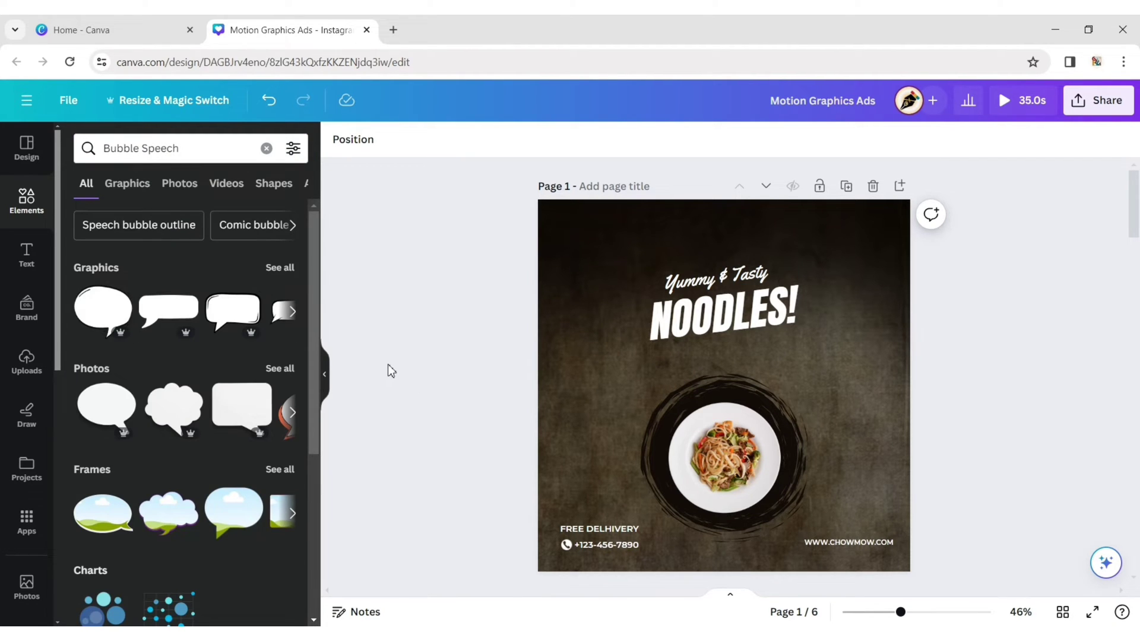
click(136, 184)
scroll(233, 341, down, 2)
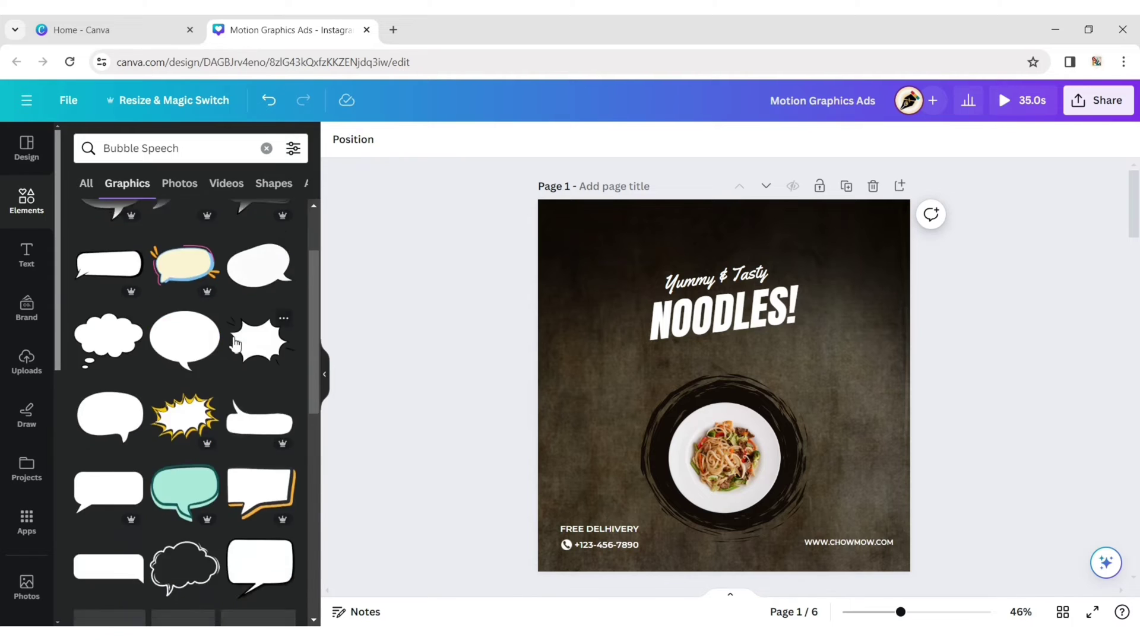
scroll(235, 343, down, 5)
scroll(235, 355, down, 5)
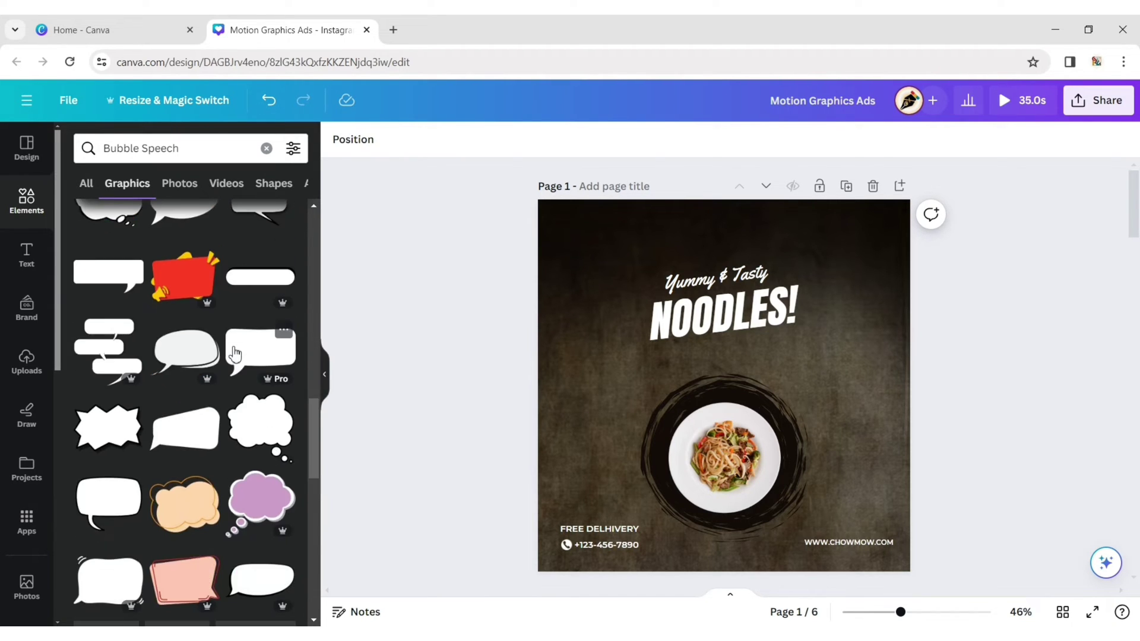
click(179, 434)
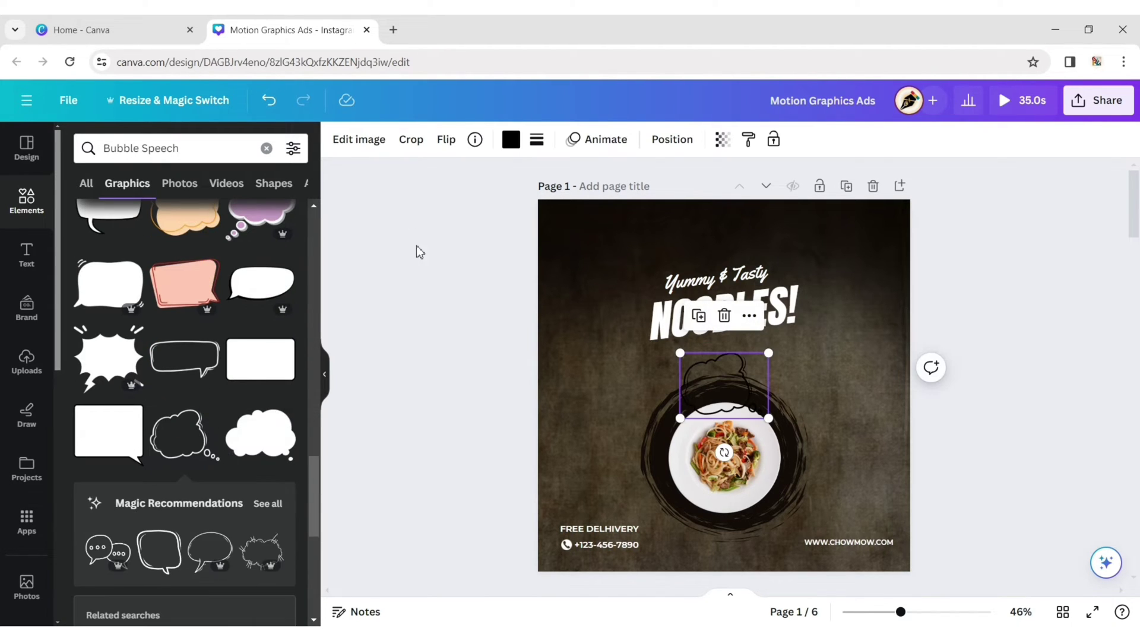
Step: Recolour the thought cloud's outline from black to white using the document colours
click(325, 374)
click(244, 138)
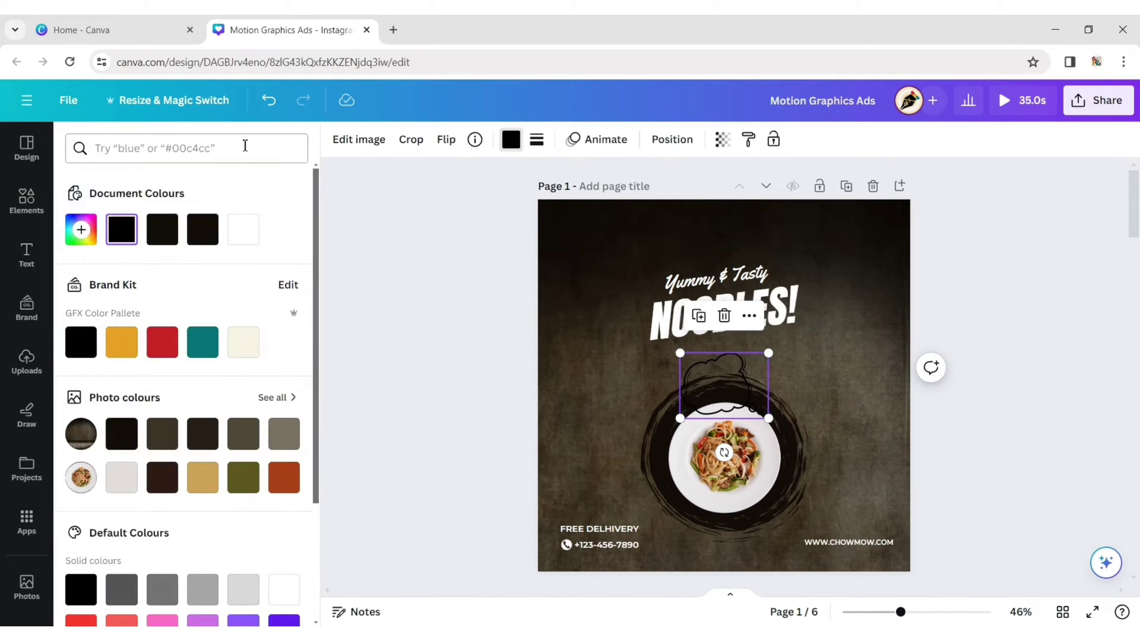
click(246, 230)
click(324, 374)
Step: Place the thought cloud at the plate's upper left, scaled and rotated so its small bubbles lead towards the plate
drag(586, 387, 486, 377)
mouse_move(484, 452)
mouse_down()
mouse_move(472, 461)
mouse_move(489, 457)
mouse_up()
drag(537, 359, 498, 395)
click(1041, 394)
Step: Duplicate the "FREE DELHIVERY" text, change the copy to "ONLY $6" on two lines, and move it inside the thought cloud
click(499, 526)
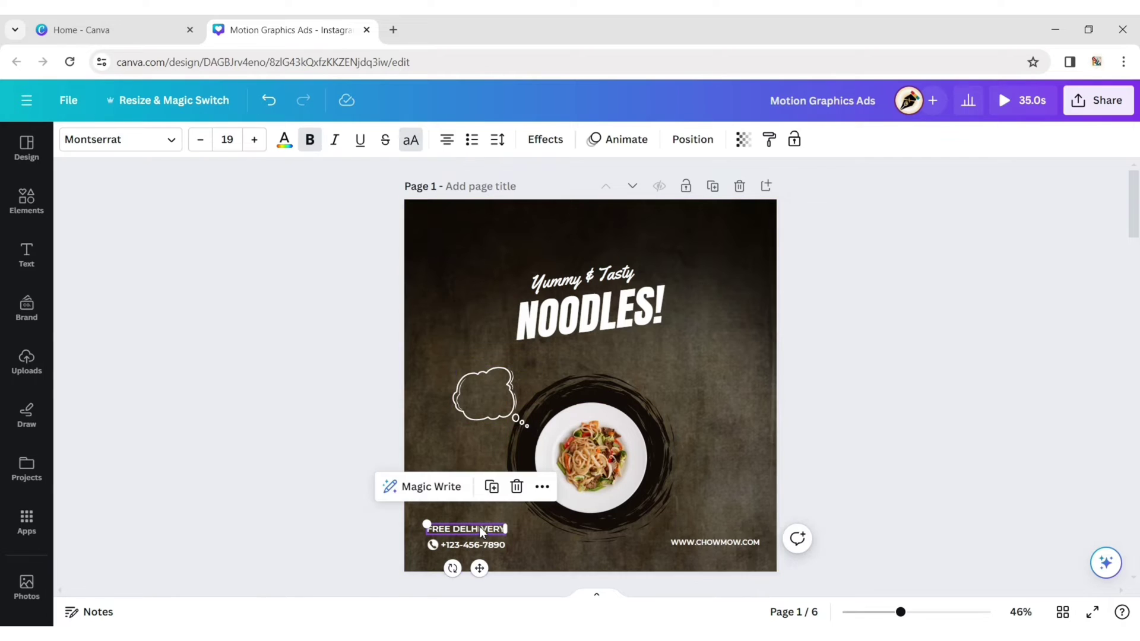
click(492, 484)
drag(483, 535, 489, 491)
double_click(489, 445)
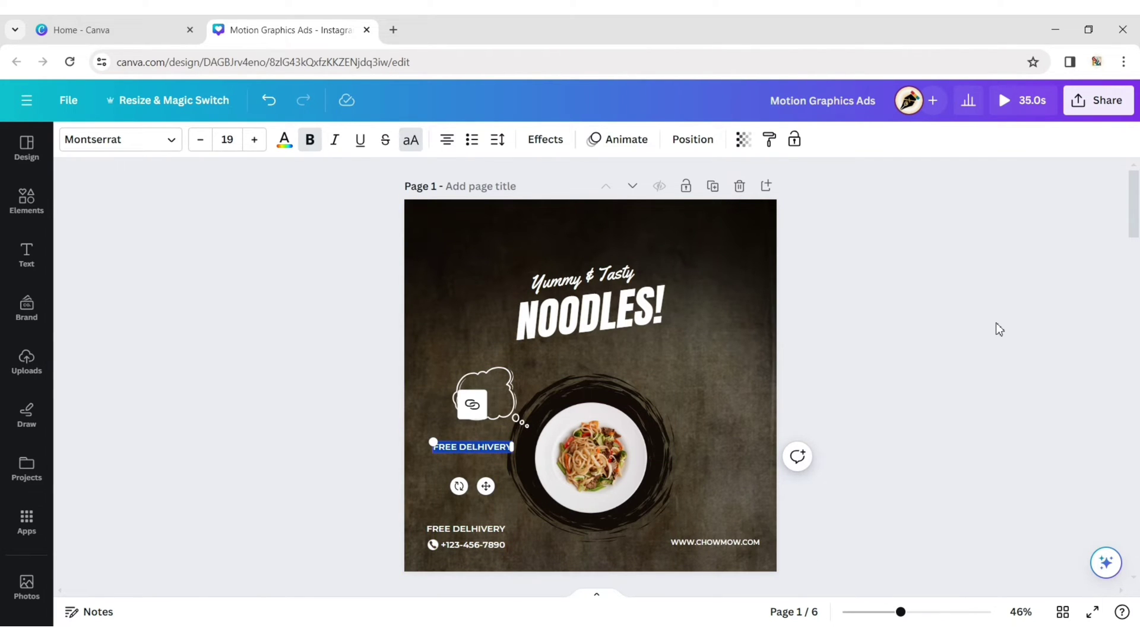
text(ONLY)
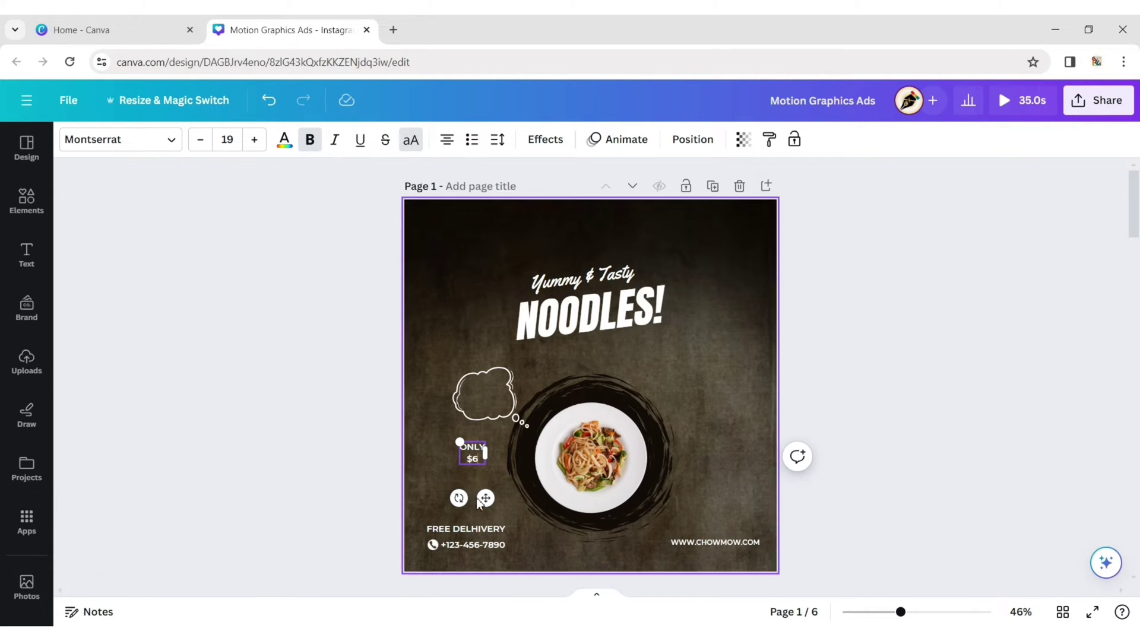
drag(486, 498, 499, 442)
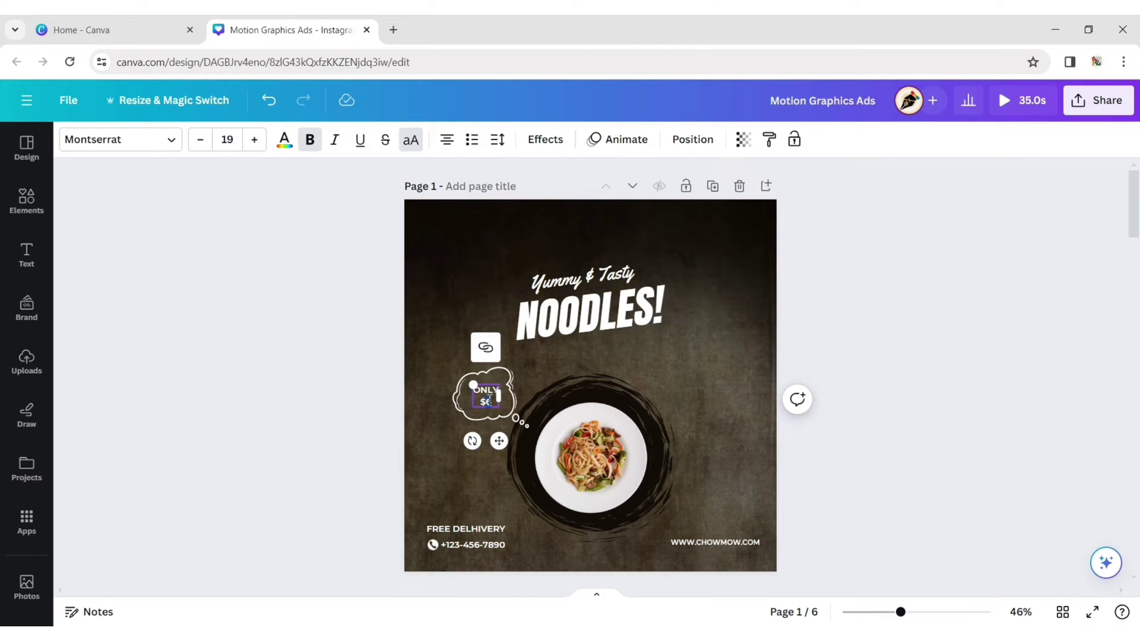
Step: Set the "ONLY $6" text to Montserrat Bold and enlarge it to about size 24 within the thought cloud
click(127, 143)
click(76, 315)
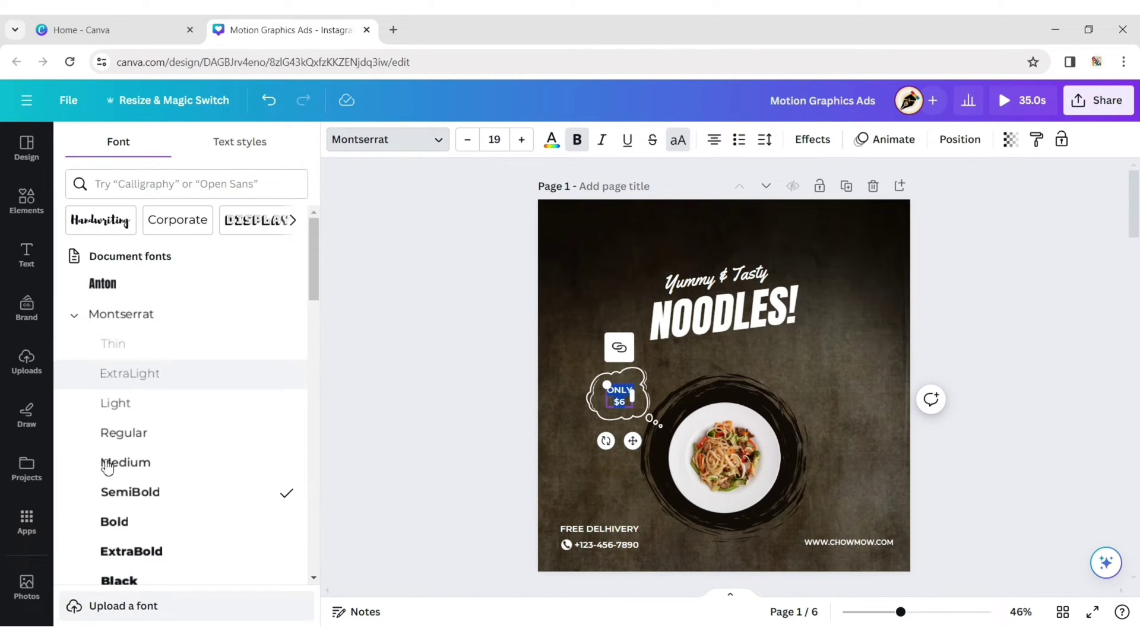
click(124, 522)
click(370, 413)
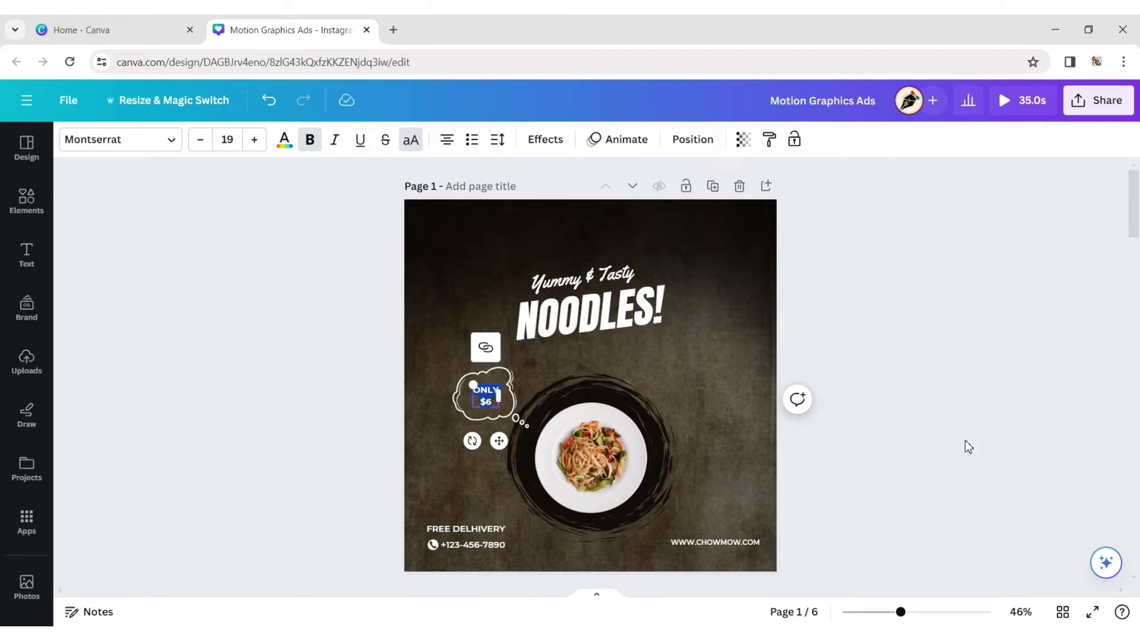
click(483, 405)
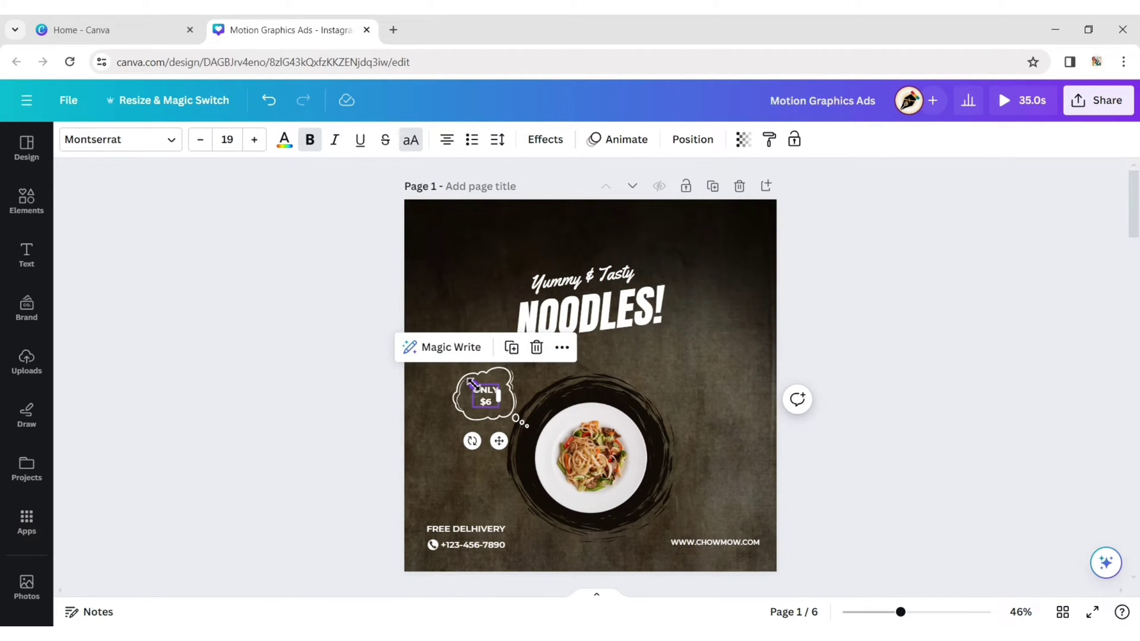
drag(472, 382, 466, 379)
click(1060, 341)
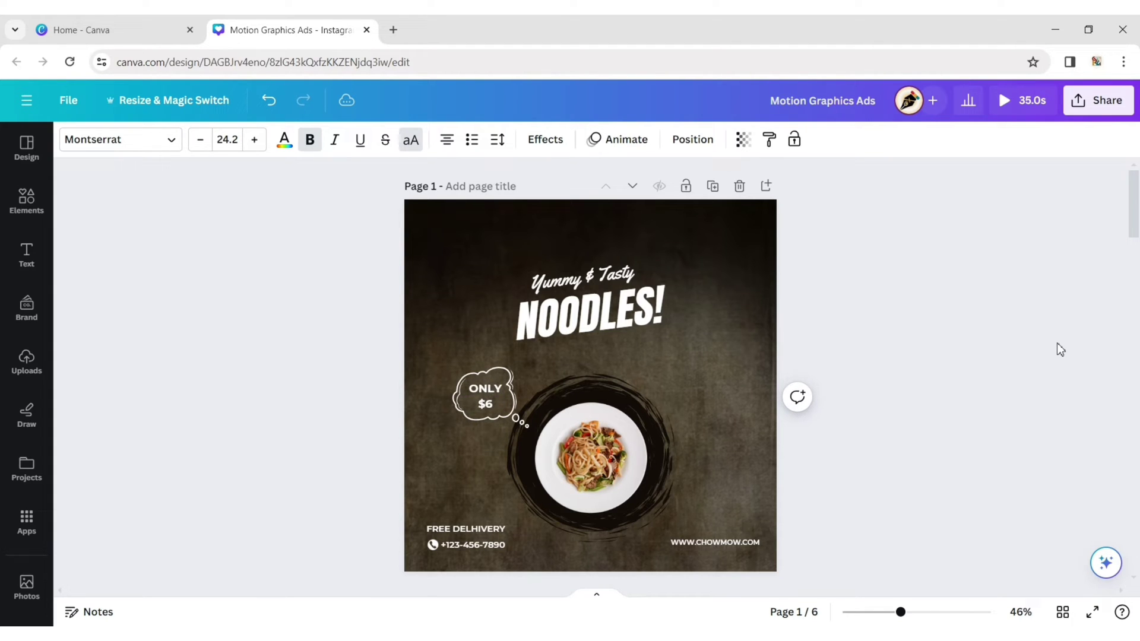
click(1060, 352)
Step: Search the elements for "coriander leaf" photos and add the branching coriander sprig to the page
click(21, 202)
text(c)
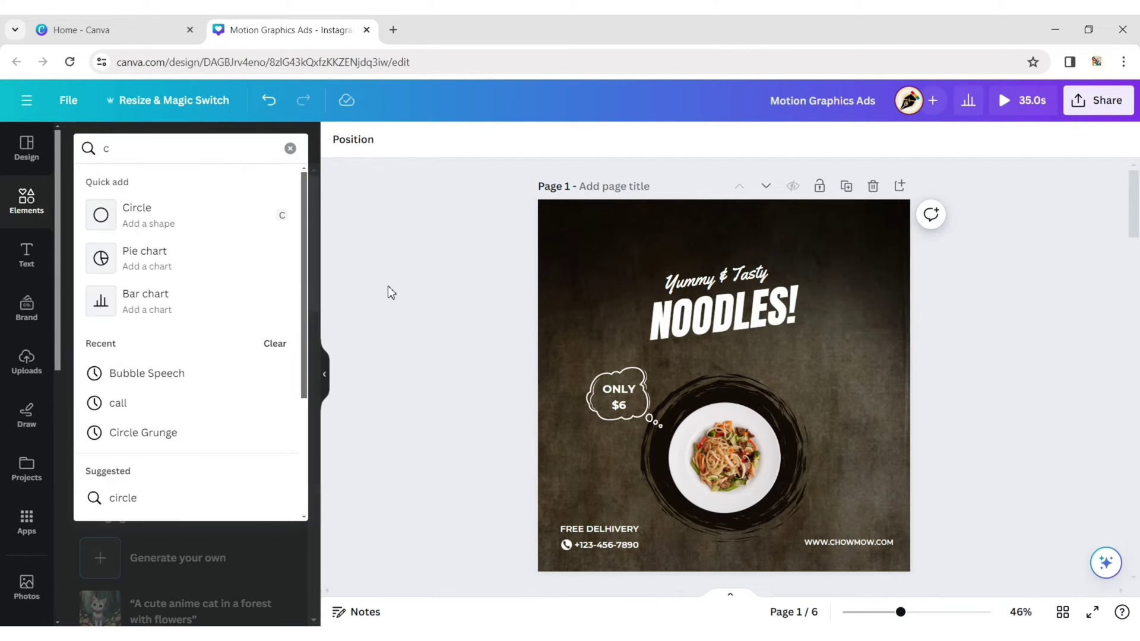
text(oriander leaf)
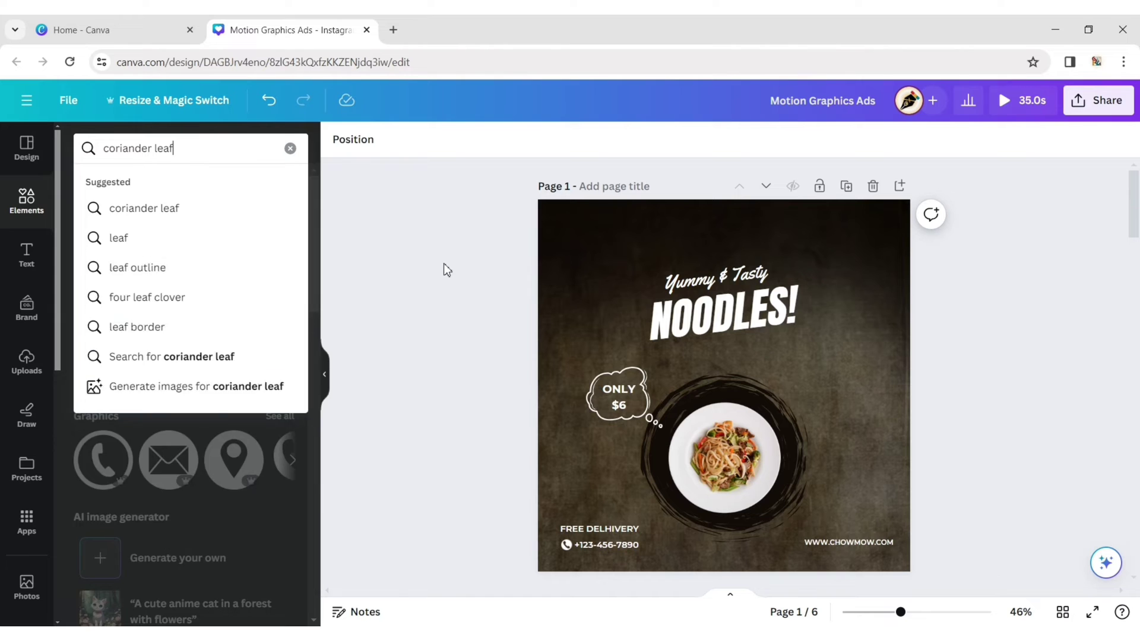
key(Return)
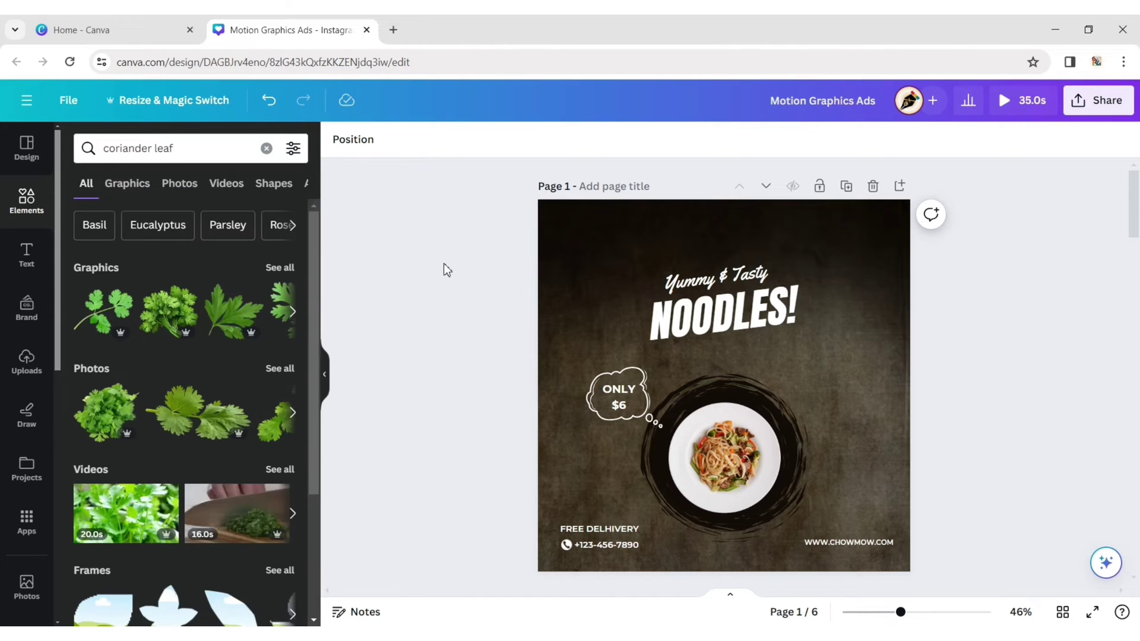
click(186, 189)
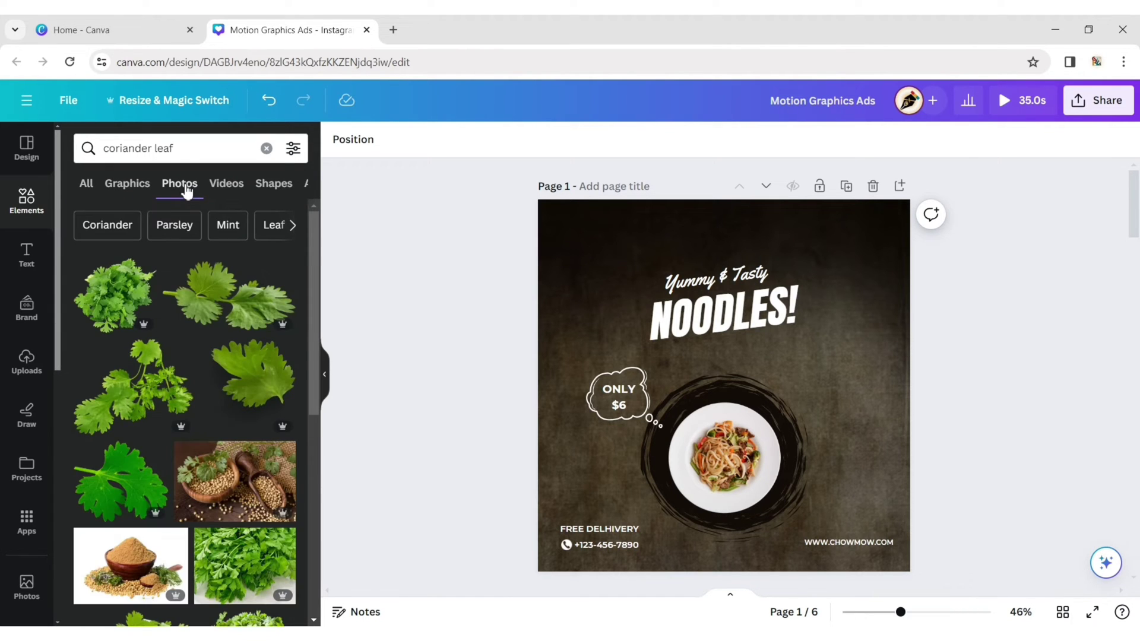
click(144, 392)
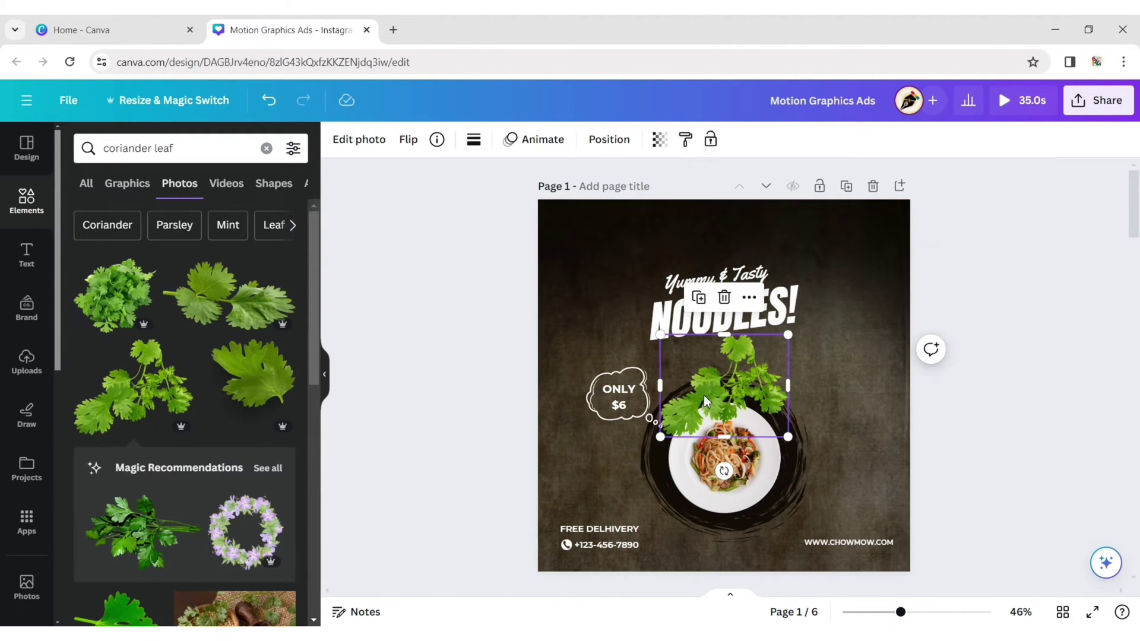
Step: Move the coriander sprig to the page's upper-right corner and rotate it so its stem end runs off the page edge
drag(704, 395, 847, 239)
drag(932, 215, 956, 259)
drag(868, 240, 883, 248)
drag(968, 269, 961, 303)
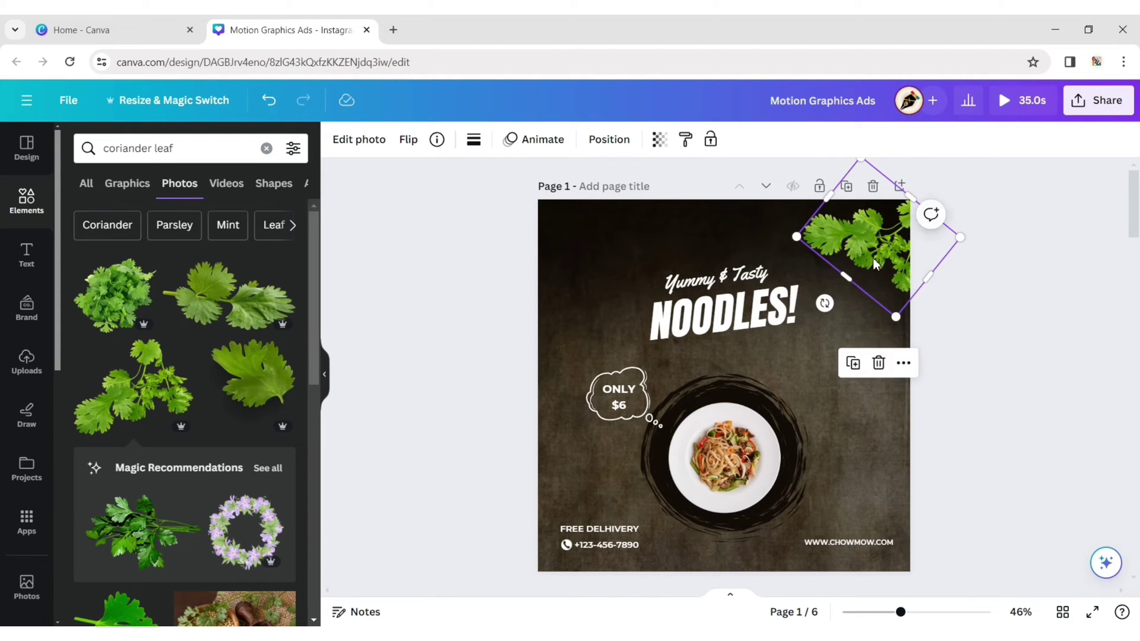
mouse_move(873, 258)
mouse_down()
mouse_move(861, 256)
mouse_move(871, 259)
mouse_up()
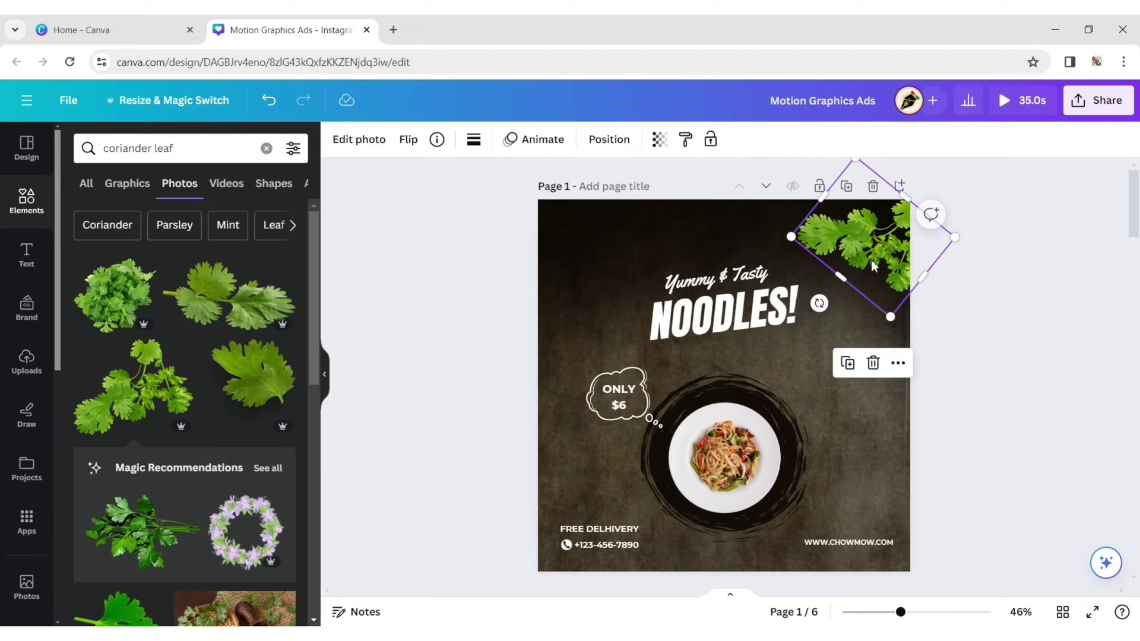
click(964, 390)
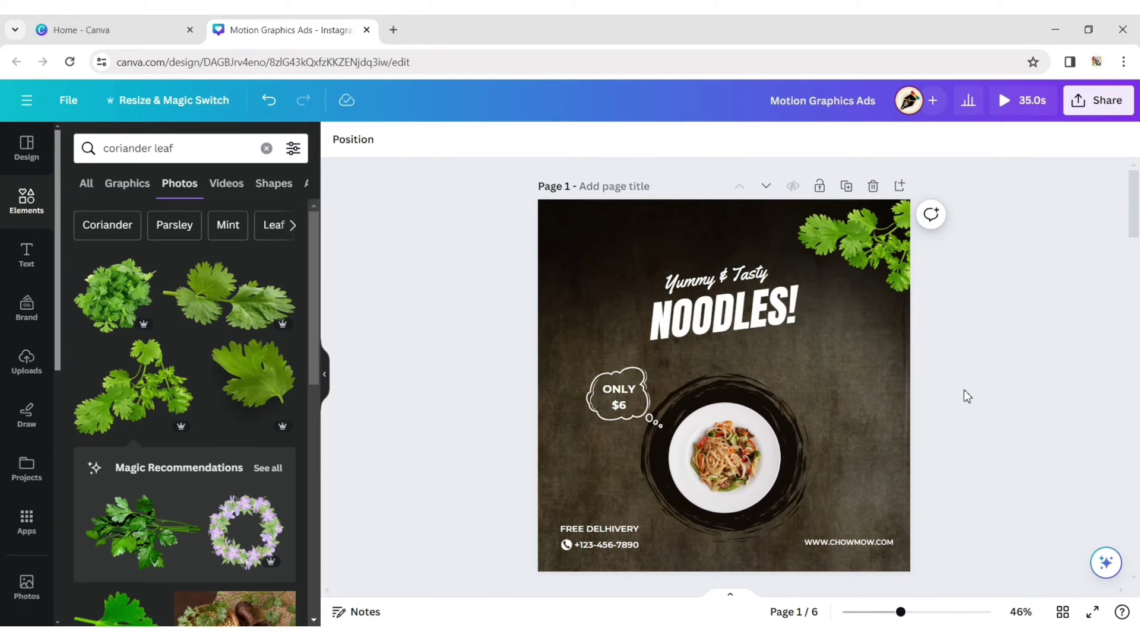
Step: Search for "onion", add the thin onion ring, and place rotated rings beside "NOODLES!" and across the page's top edge near the left corner
click(268, 149)
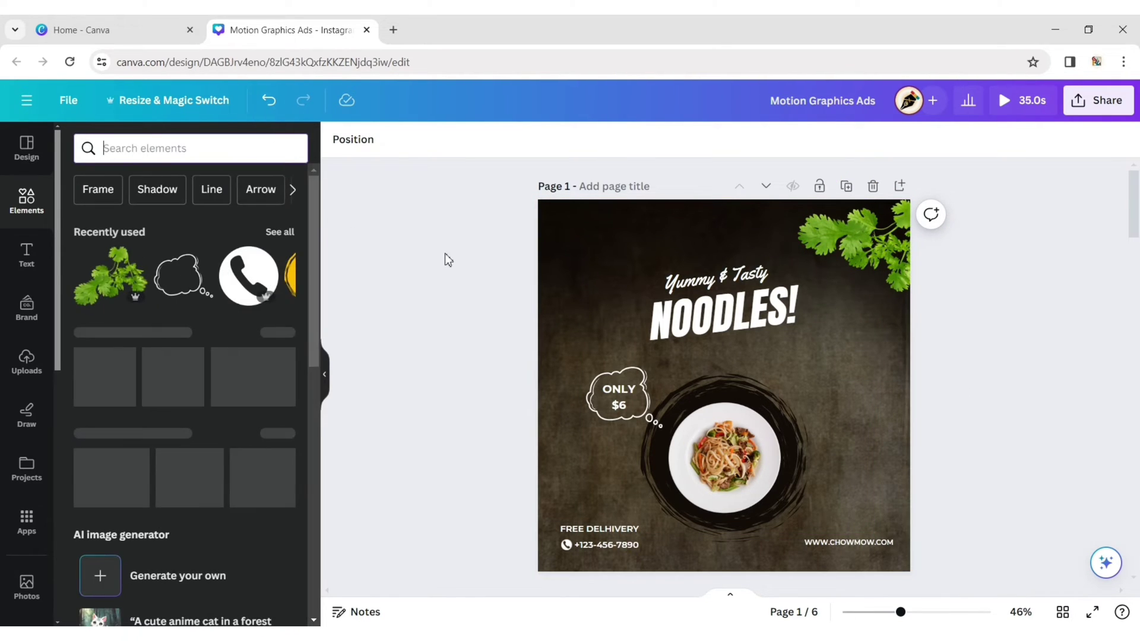
text(onion)
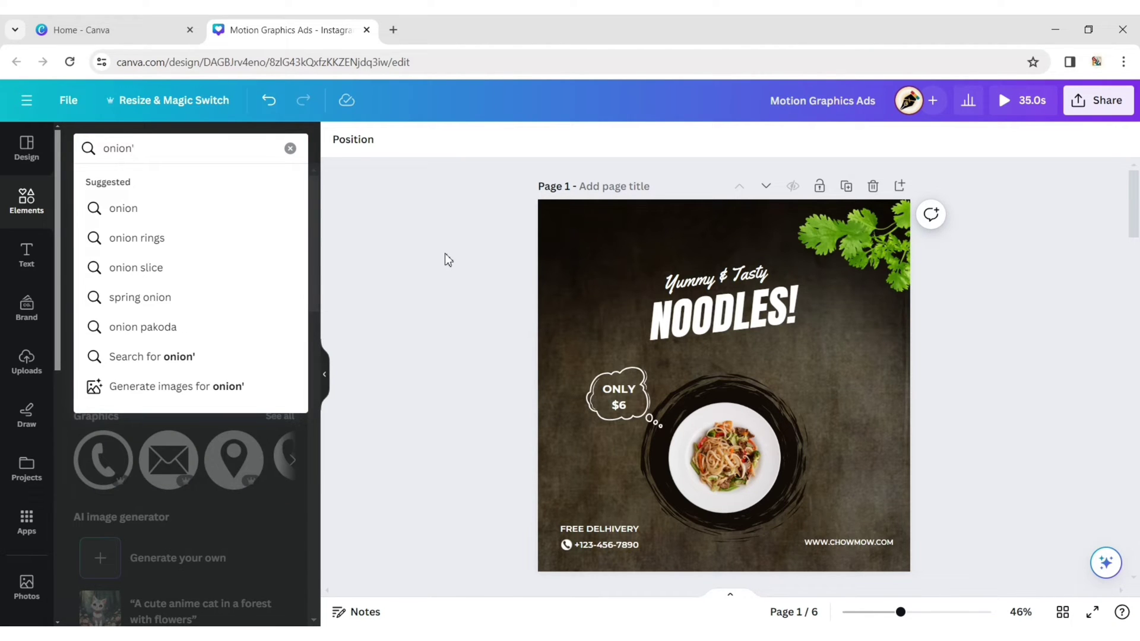
key(BackSpace)
key(Return)
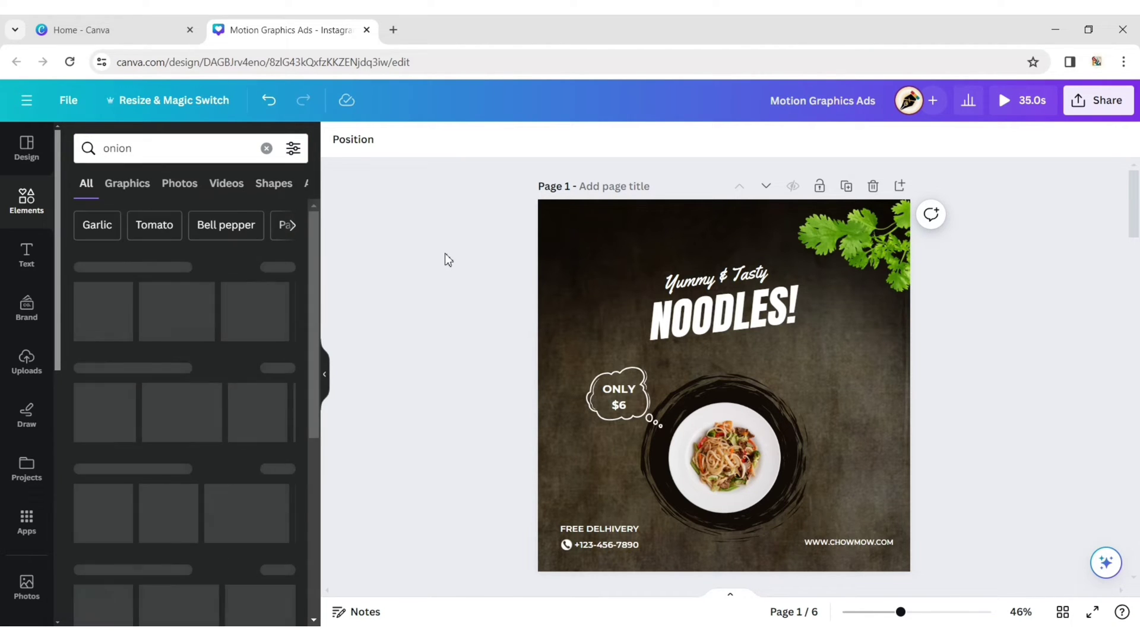
click(169, 312)
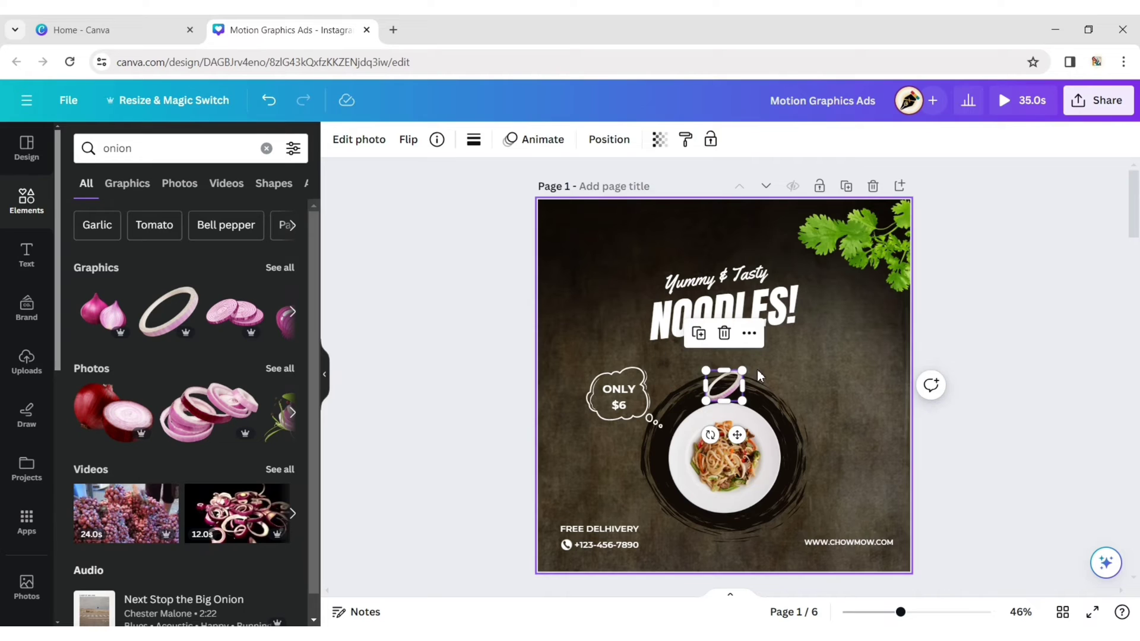
drag(711, 435, 856, 407)
click(574, 279)
Step: Search the elements for "chilli" photos and add the single curved red chilli with a green stem
click(261, 155)
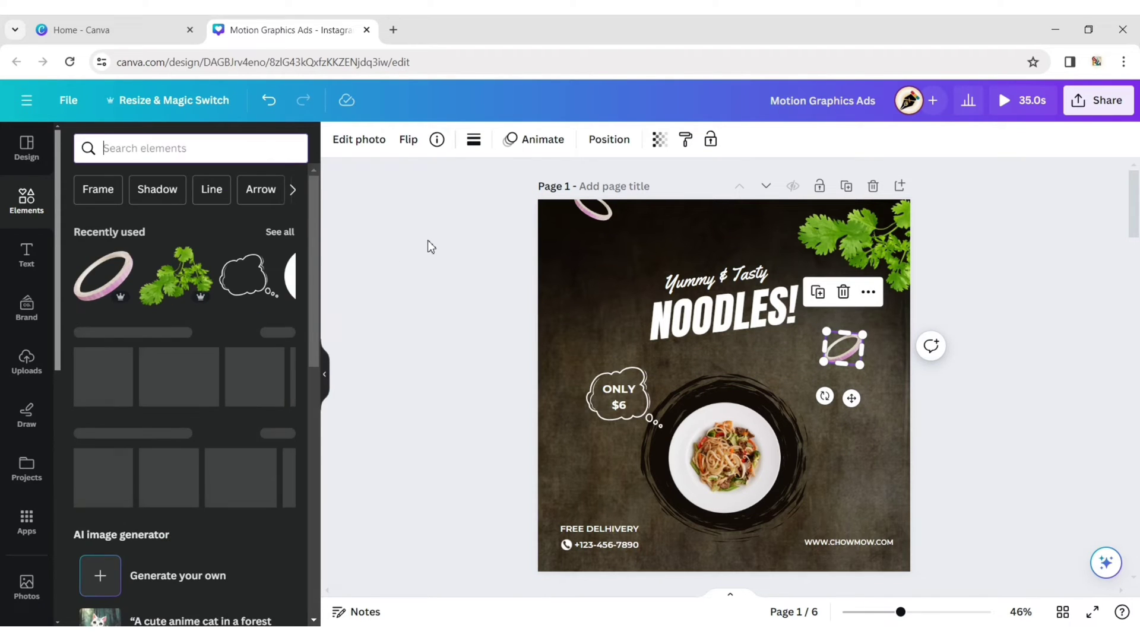
text(chilli)
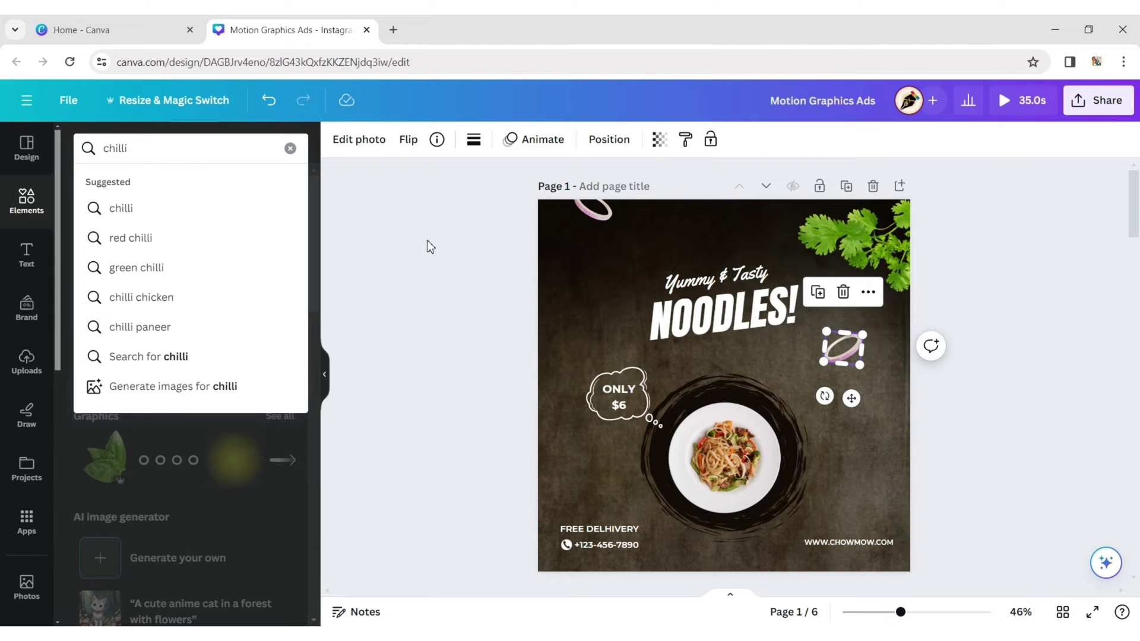
key(Return)
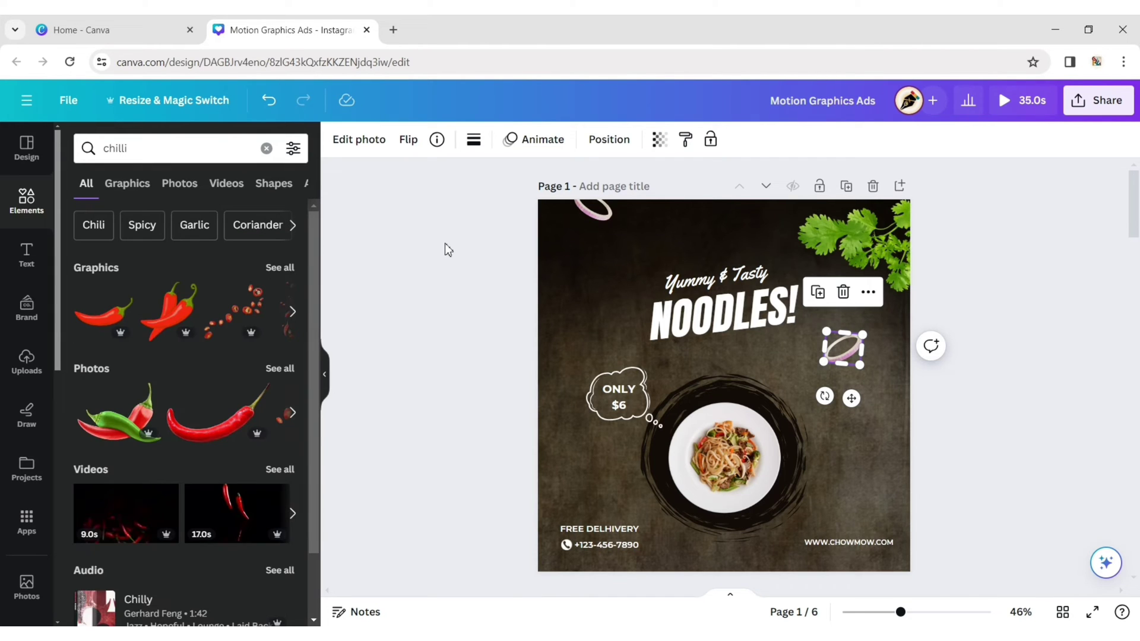
click(182, 185)
click(146, 503)
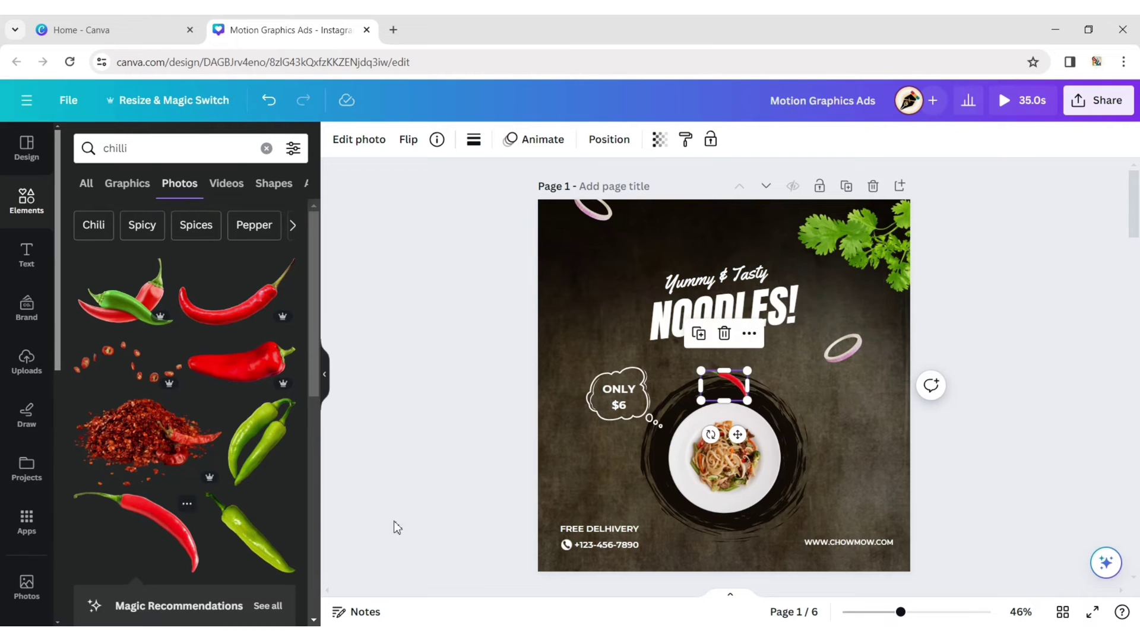
Step: Move the red chilli to the left of "NOODLES!" above the thought cloud, flip it vertically, and rotate it to stand more upright
drag(740, 436, 604, 391)
click(411, 141)
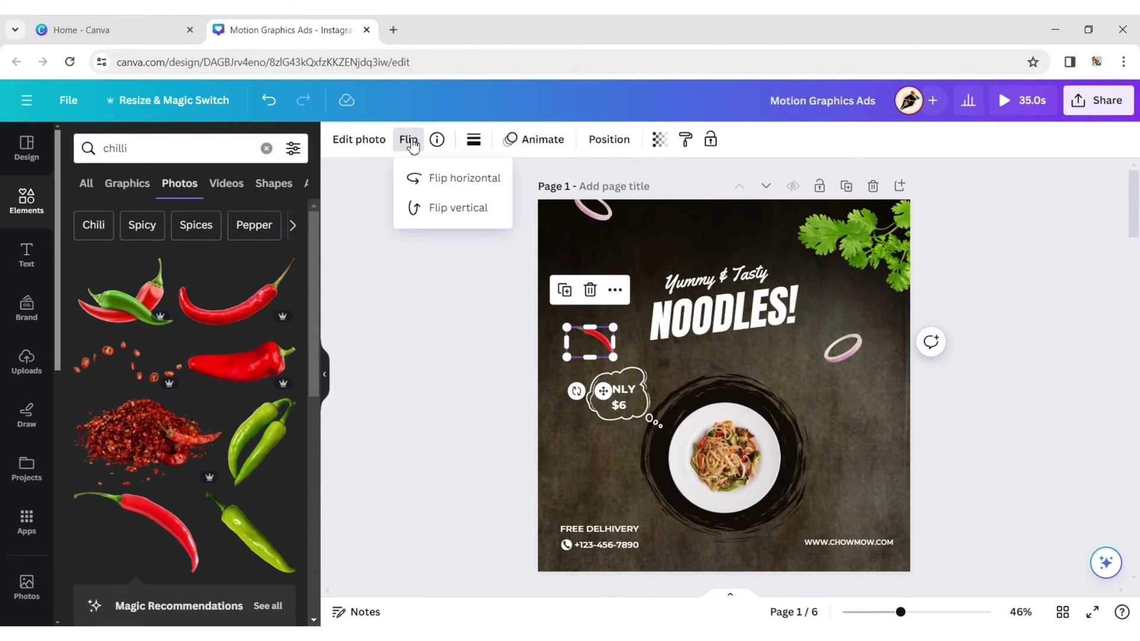
click(448, 214)
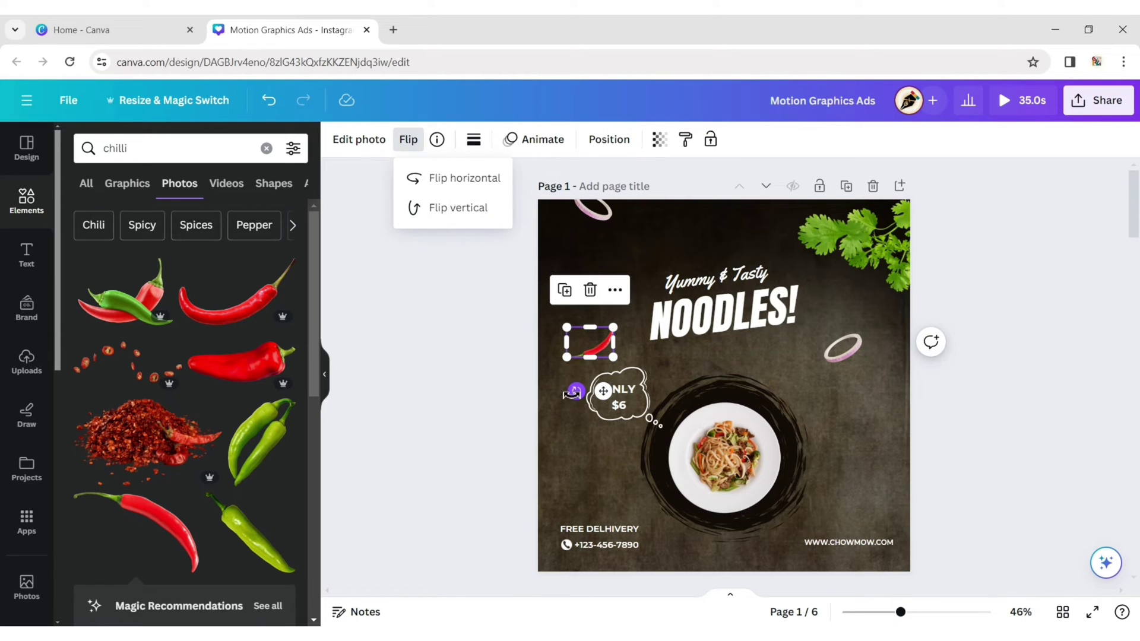
drag(576, 390, 602, 396)
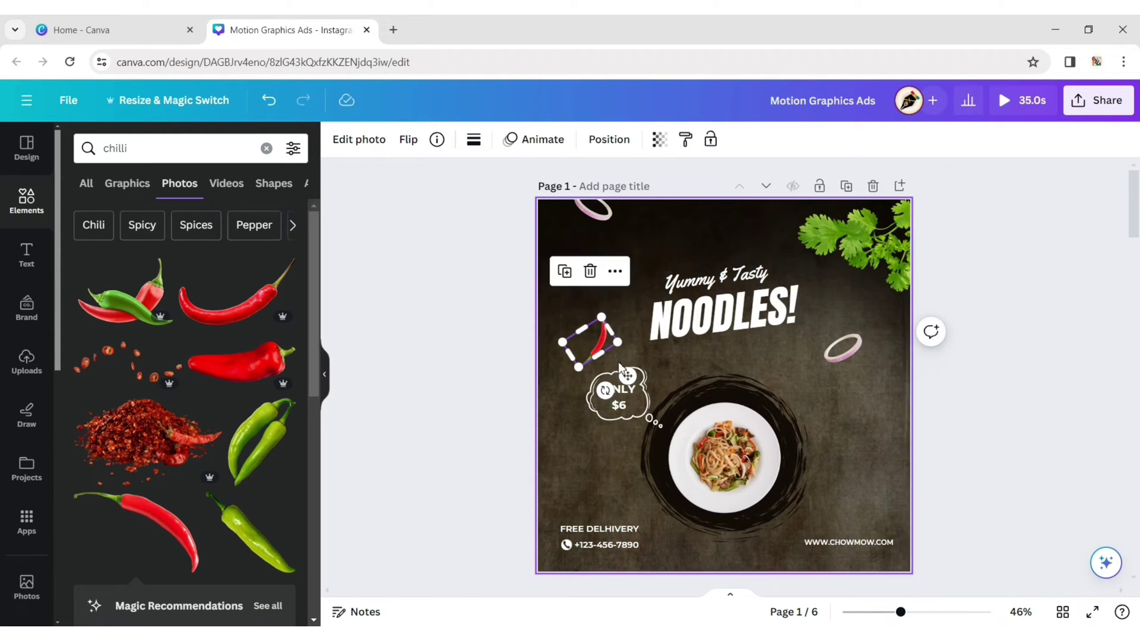
Step: Move the red chilli to the page's left edge, and place a rotated duplicate at the right edge below the onion ring
mouse_move(591, 345)
mouse_down()
mouse_move(600, 351)
mouse_move(587, 333)
mouse_up()
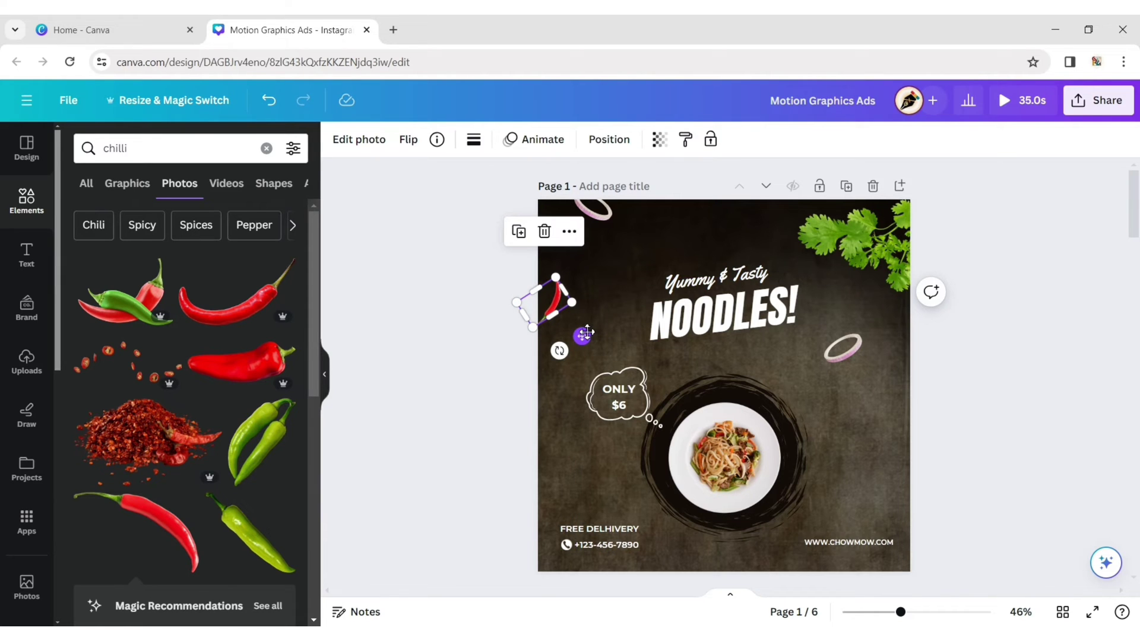
click(519, 232)
drag(584, 336, 956, 404)
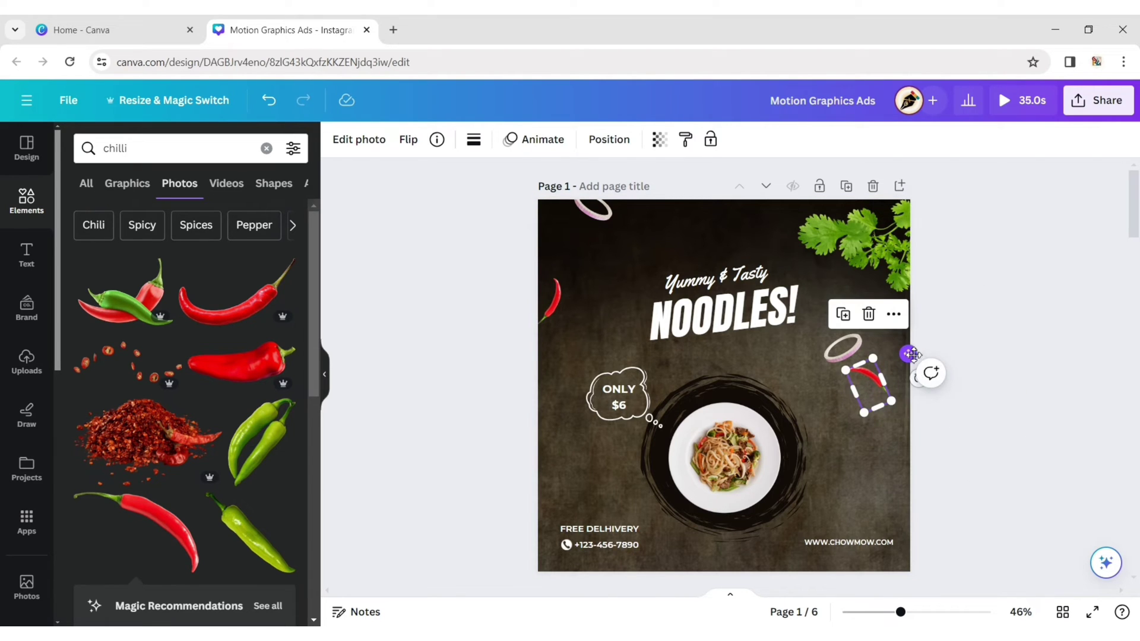
drag(913, 354, 950, 402)
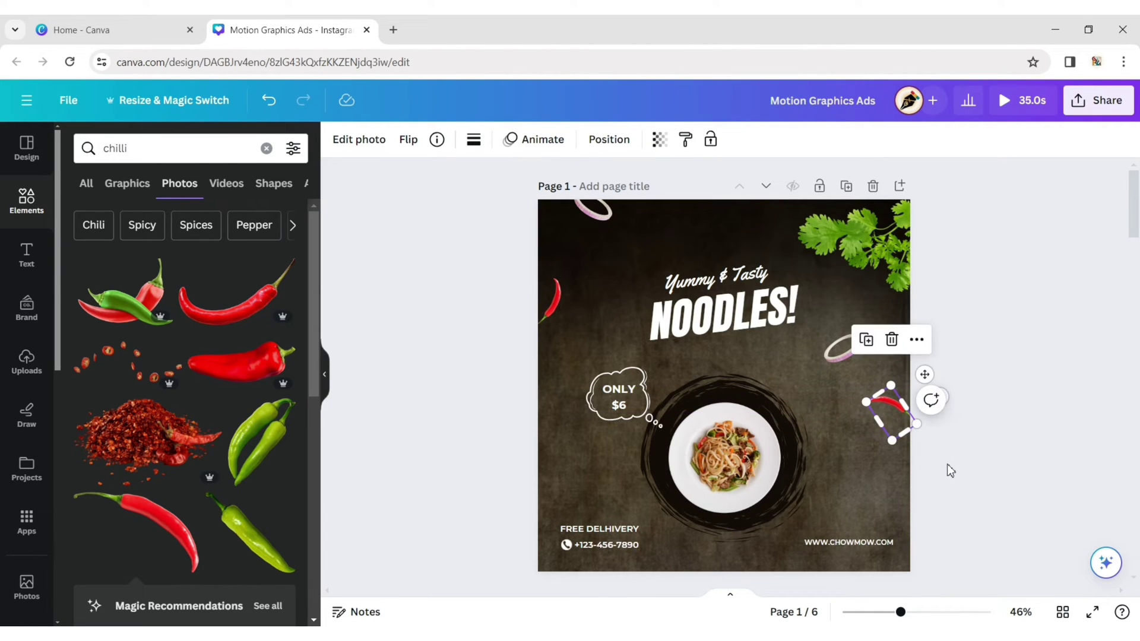
click(950, 470)
Step: Search the elements for "pudina leaf" photos and add the single upright mint leaf
click(267, 148)
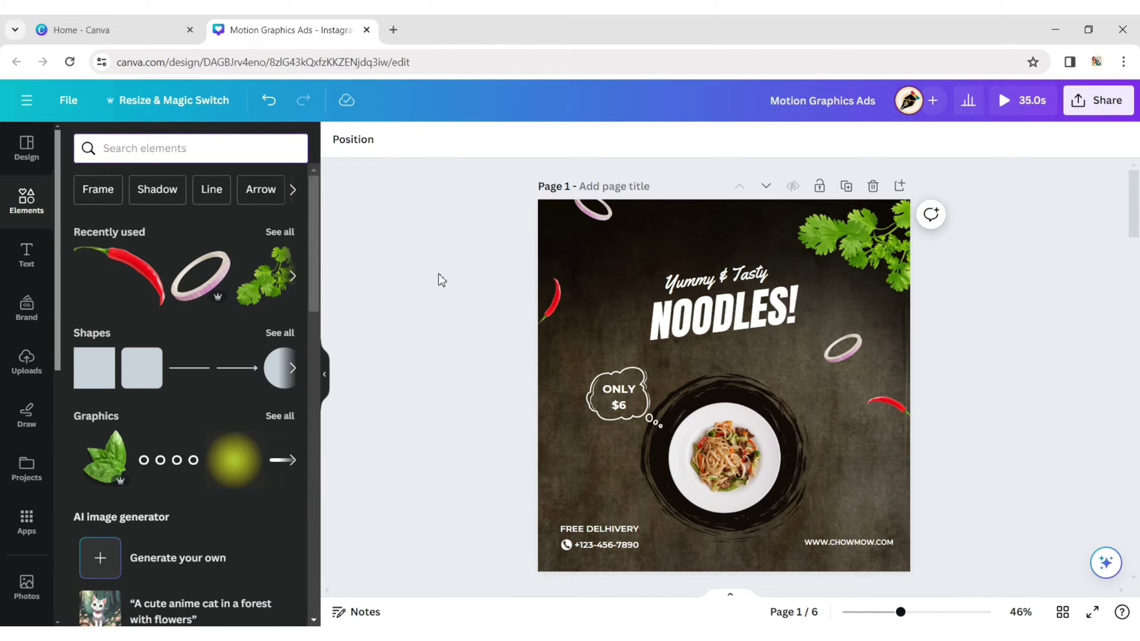
text(pudina leaf)
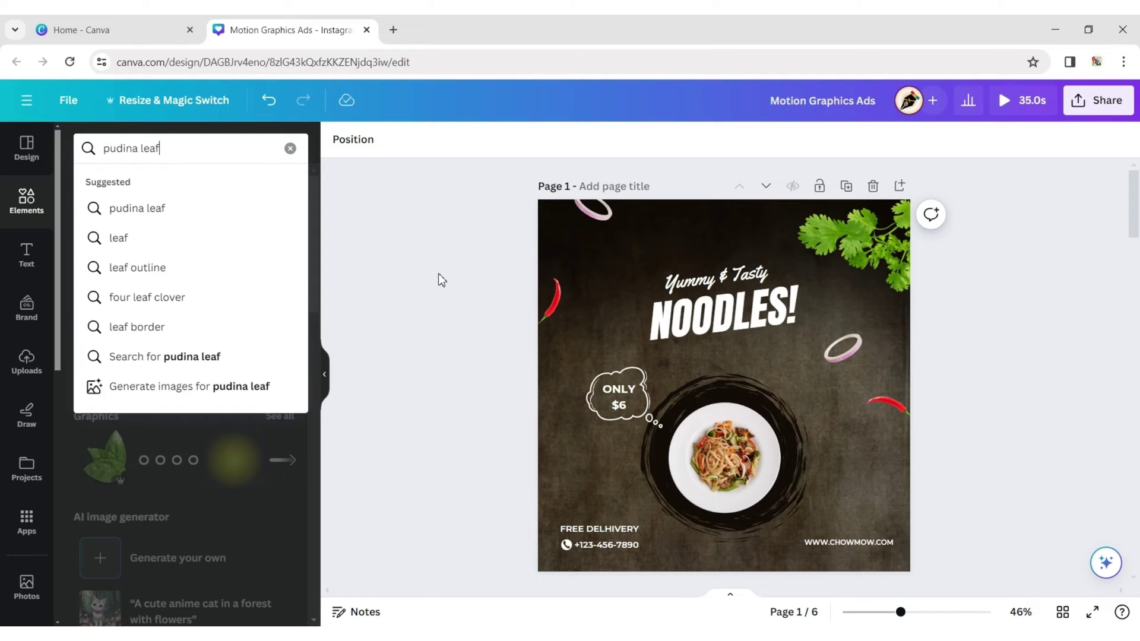
key(Return)
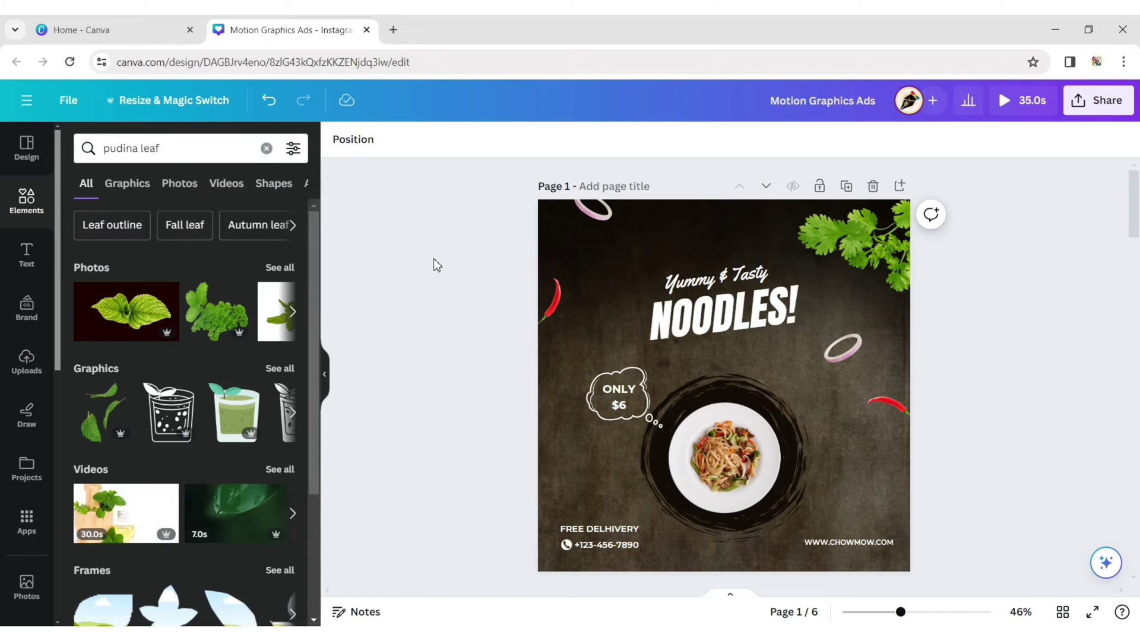
click(179, 184)
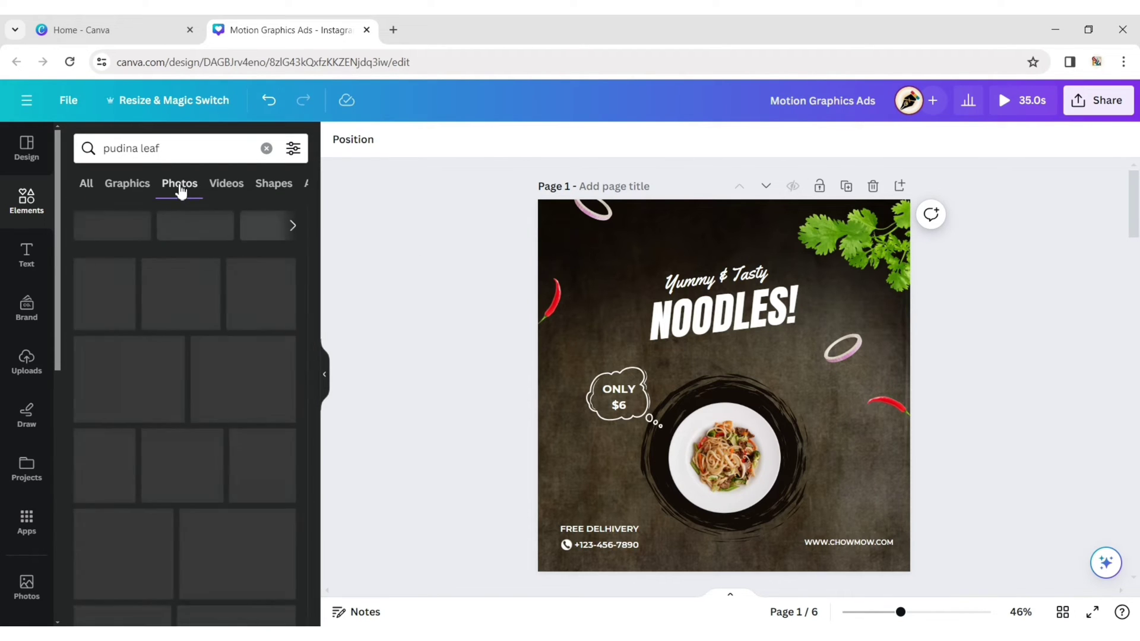
scroll(209, 281, down, 15)
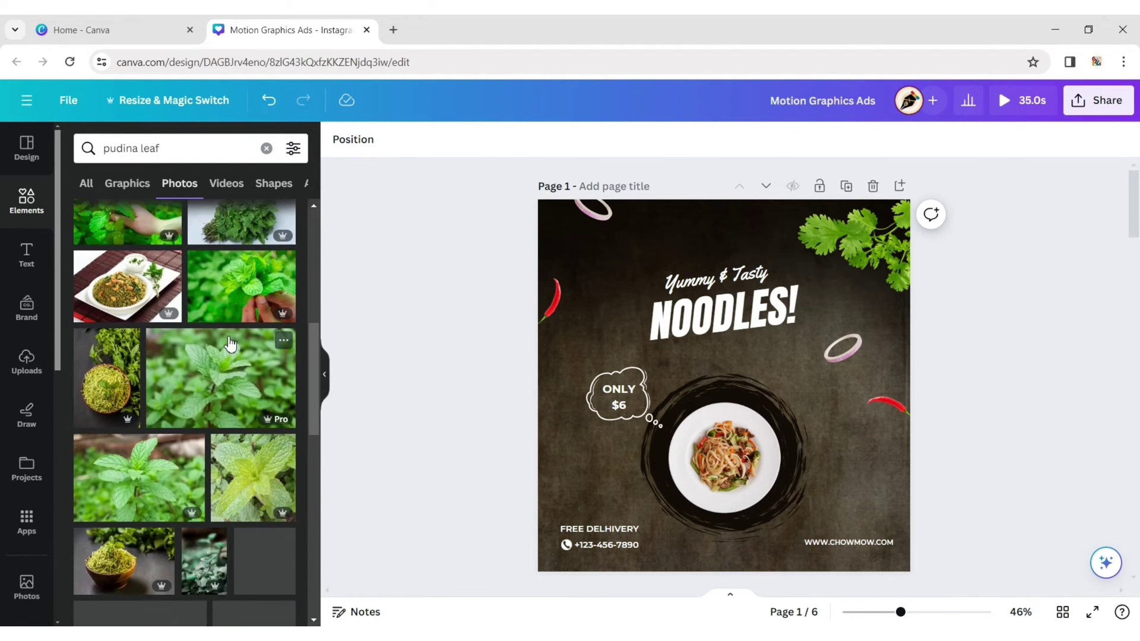
scroll(231, 343, down, 10)
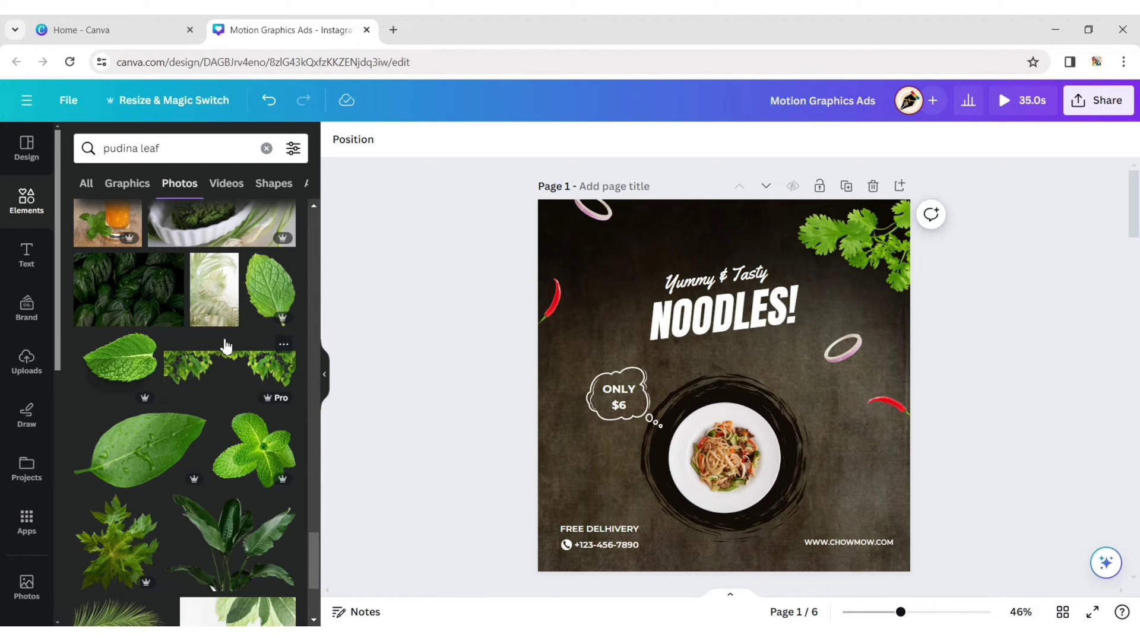
click(272, 303)
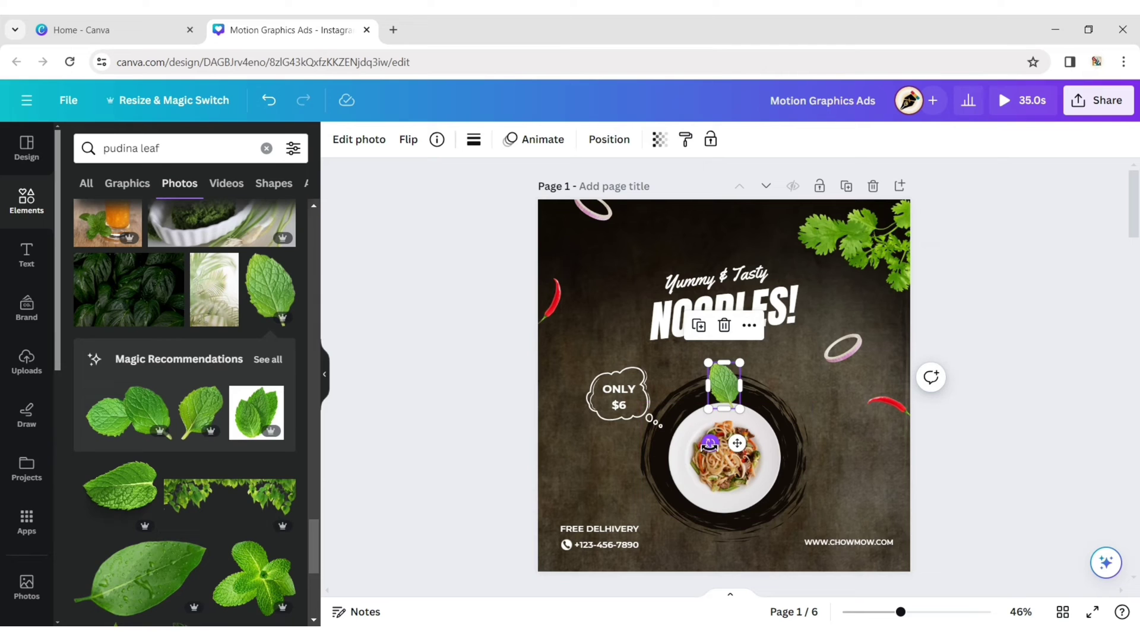
Step: Place the mint leaf at the page's lower-right edge above the website, with a smaller rotated copy left of "Yummy & Tasty"
drag(711, 445, 670, 300)
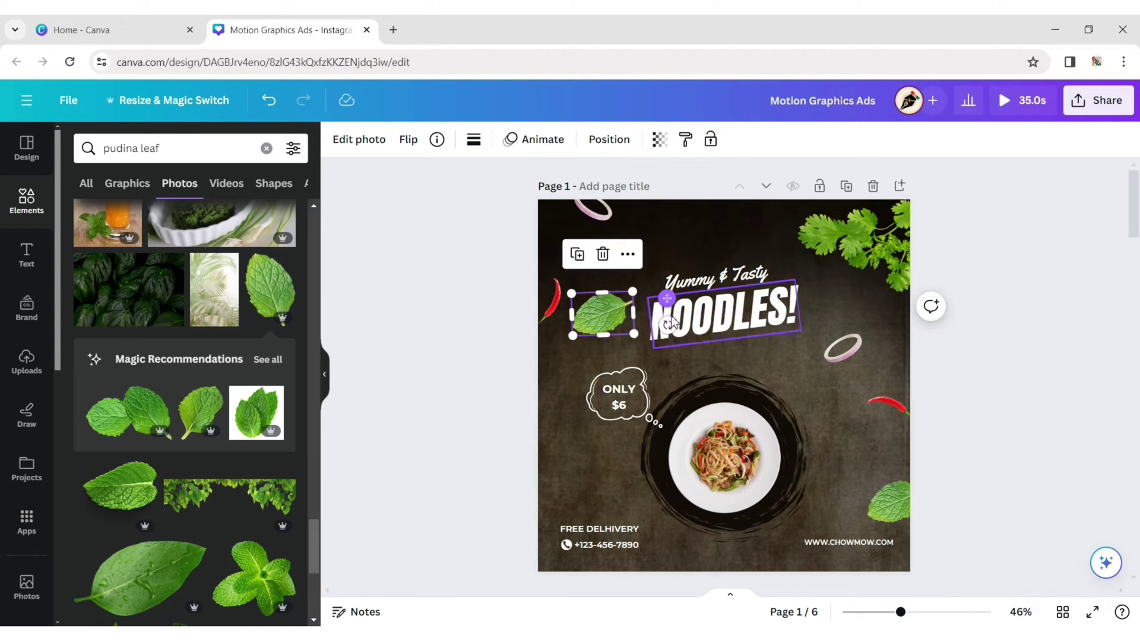
drag(603, 357, 610, 304)
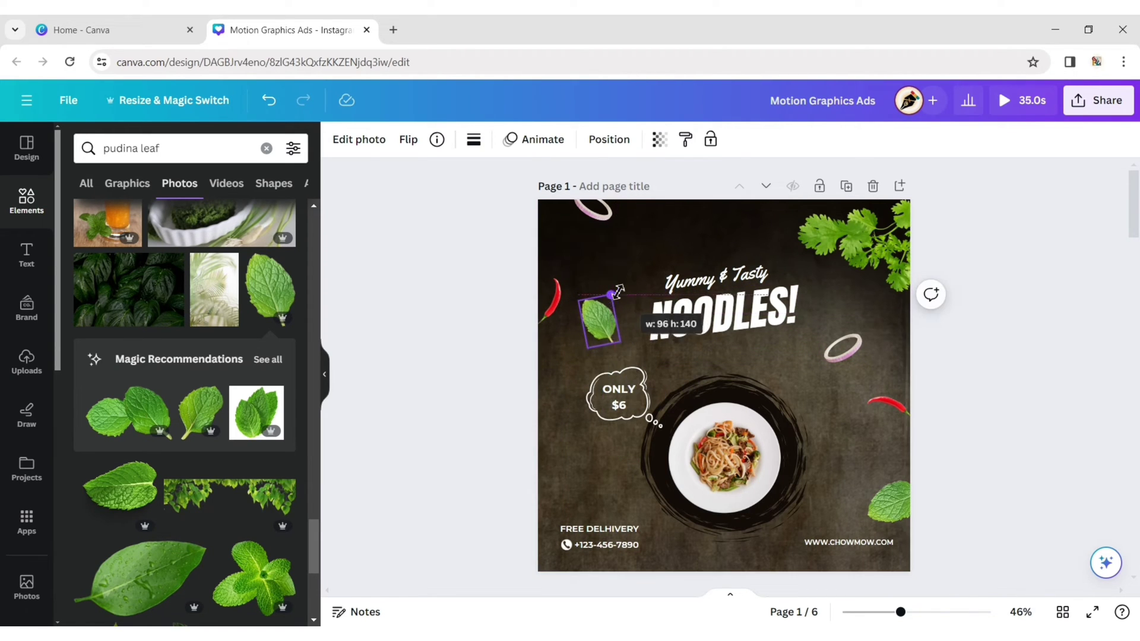
drag(625, 375, 617, 351)
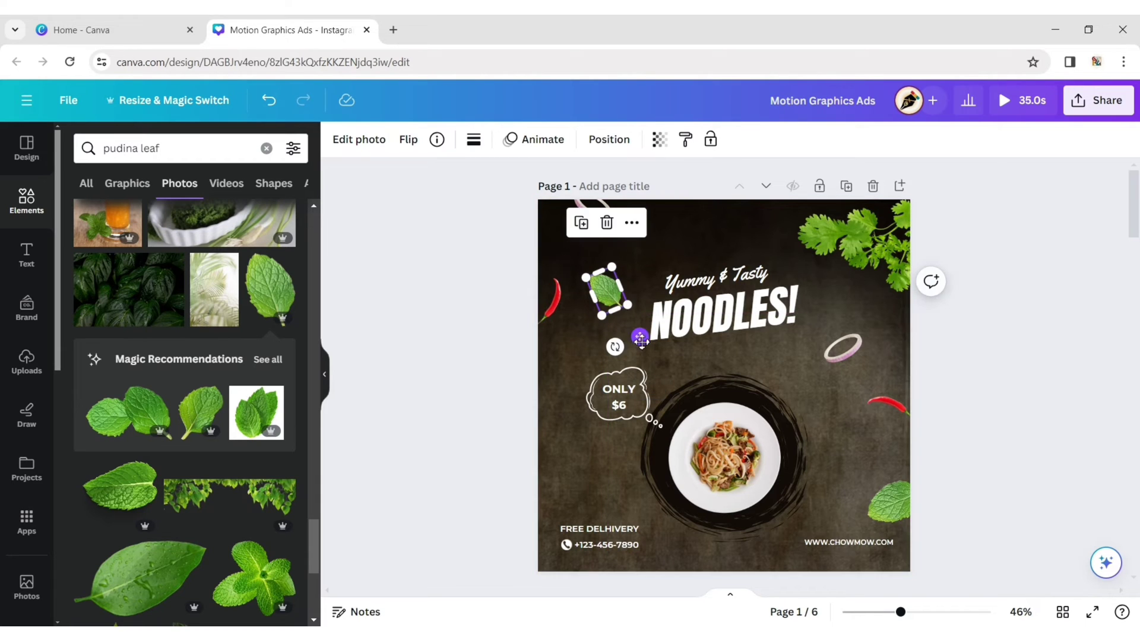
Step: Shift the left-edge chilli slightly down, and place a second, smaller mint leaf between "NOODLES!" and the noodle plate
click(563, 304)
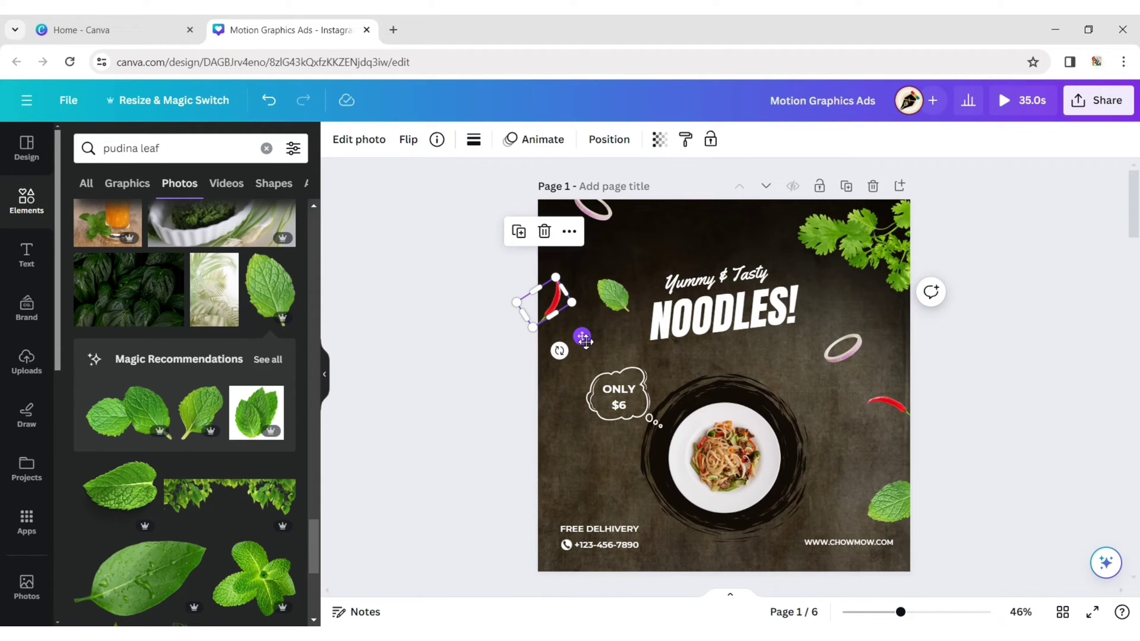
drag(583, 338, 588, 378)
key(Escape)
click(208, 423)
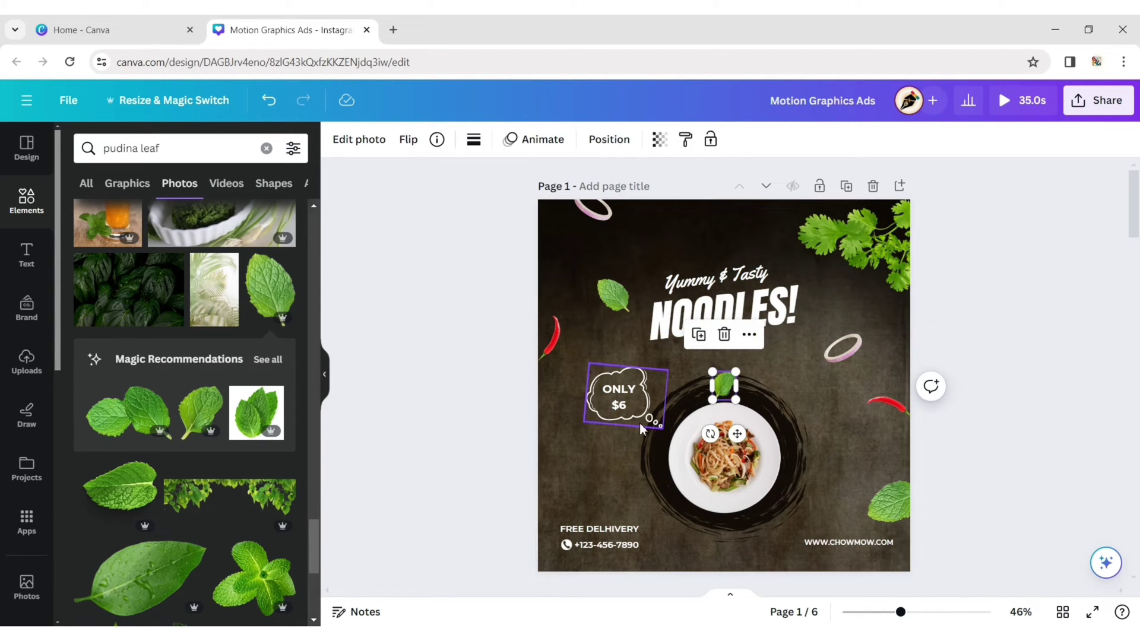
drag(729, 423, 704, 411)
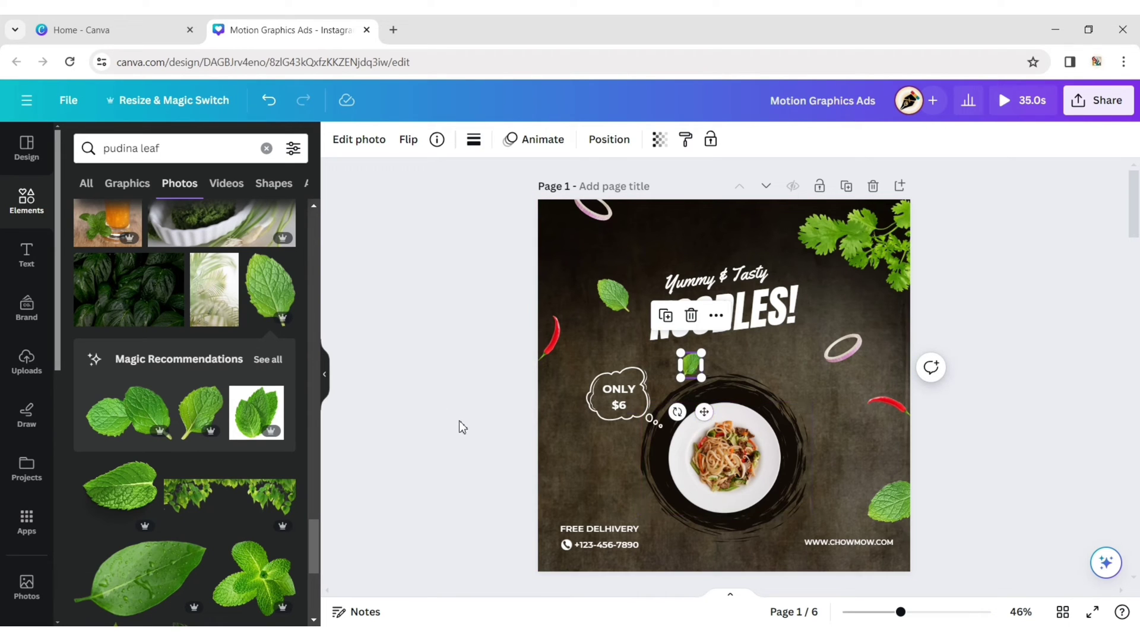
Step: Search the elements for "lemon" photos and add the round lemon slice
click(267, 148)
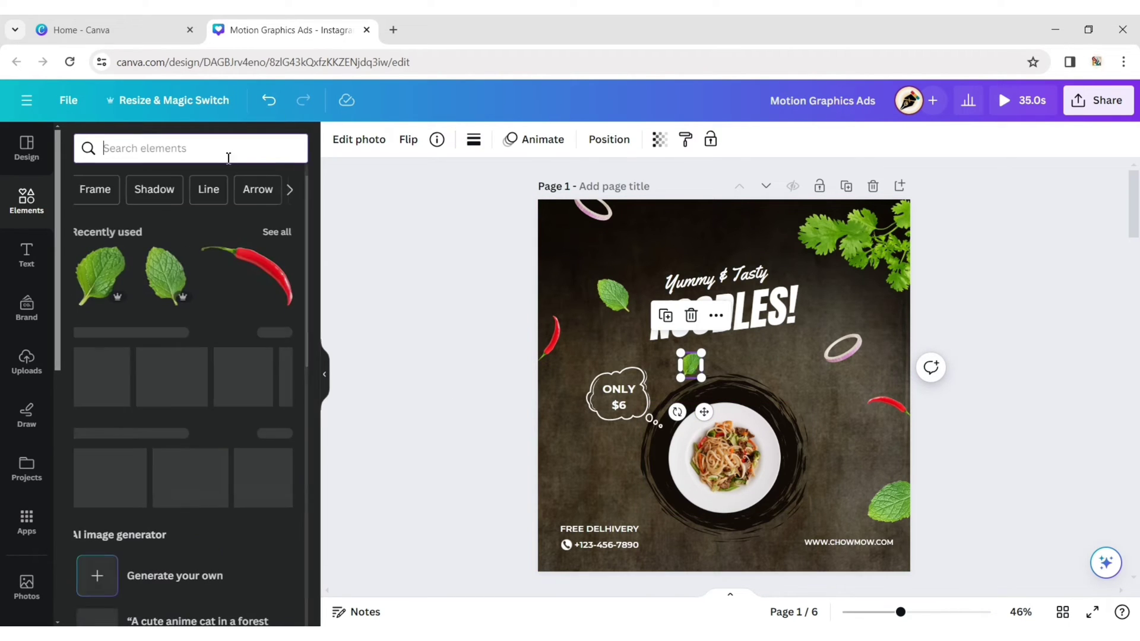
text(lemon)
key(Return)
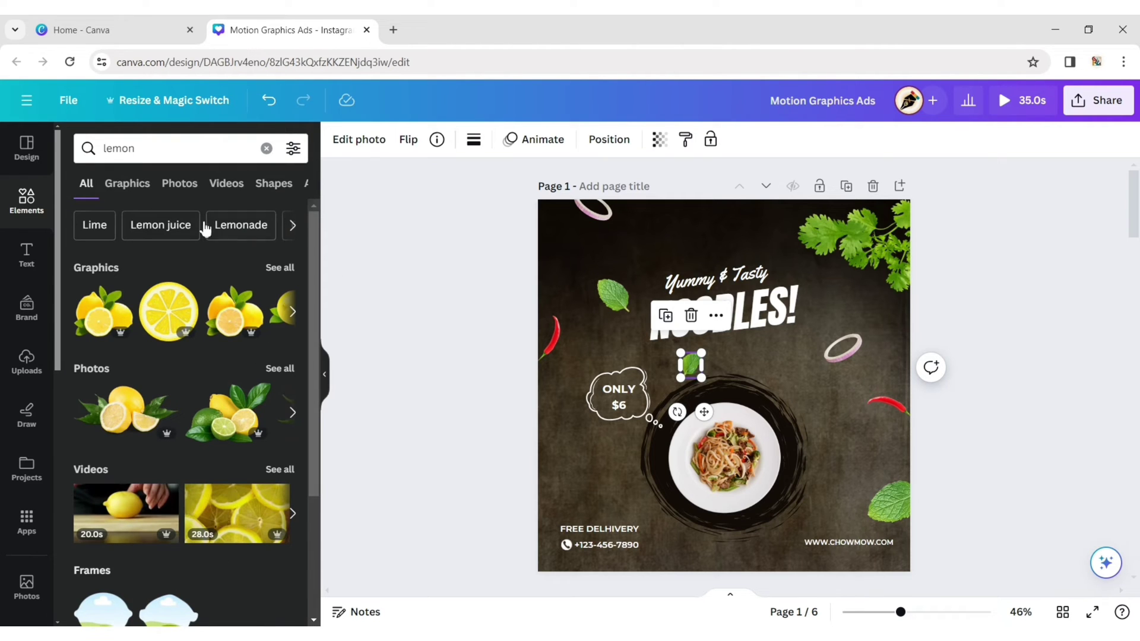
click(187, 187)
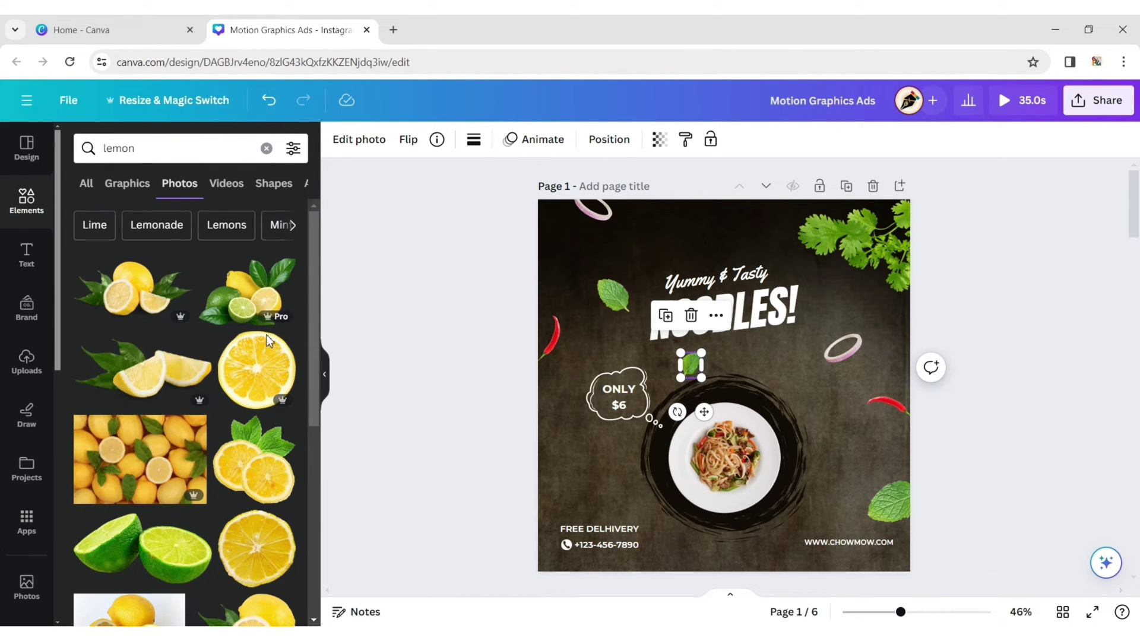
click(266, 336)
Step: Crop the lemon slice to its lower half and place it, small and tilted, above "FREE DELHIVERY"
drag(729, 237, 728, 378)
drag(873, 532, 583, 507)
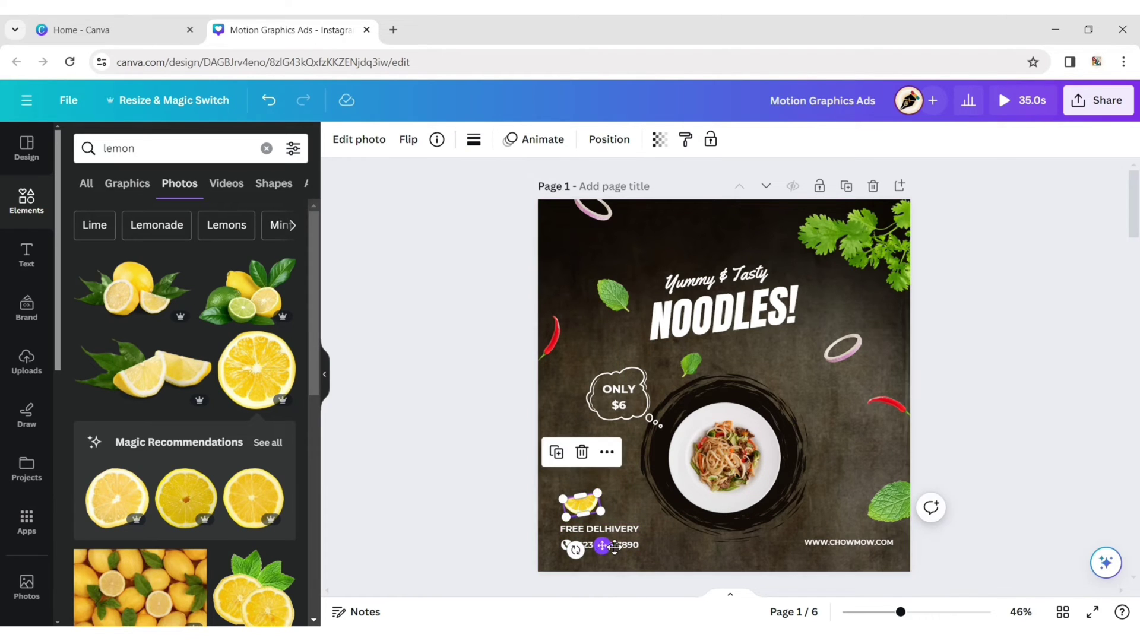
drag(568, 548, 616, 548)
Step: Search the graphics for "3d bamboo stick" and add the pair of wooden chopsticks
click(266, 148)
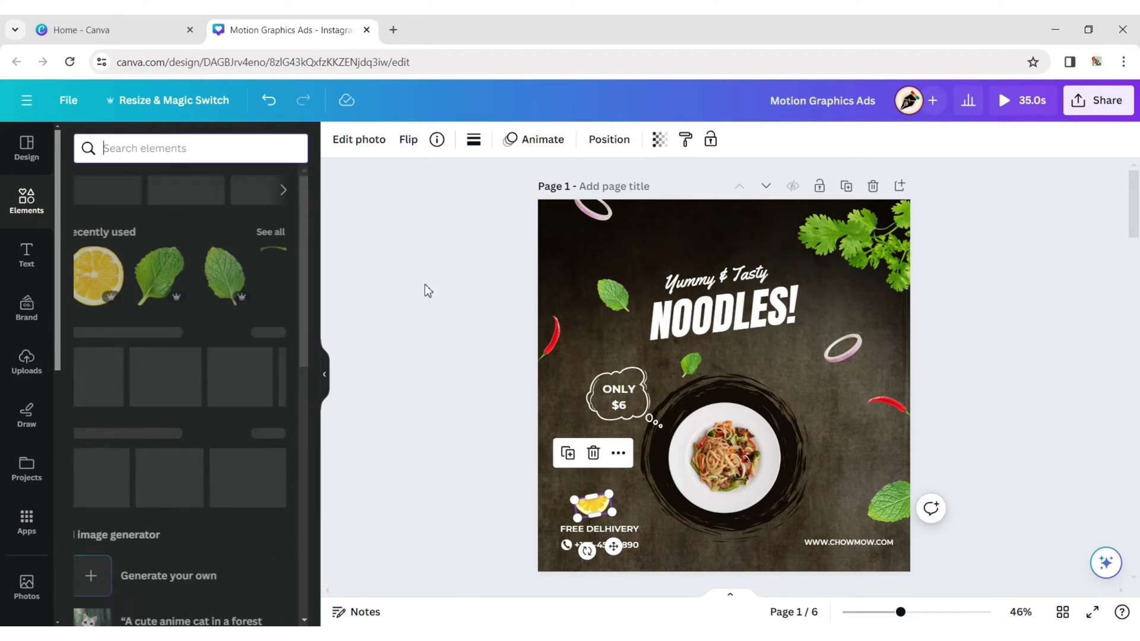
click(269, 148)
text(3d bamb)
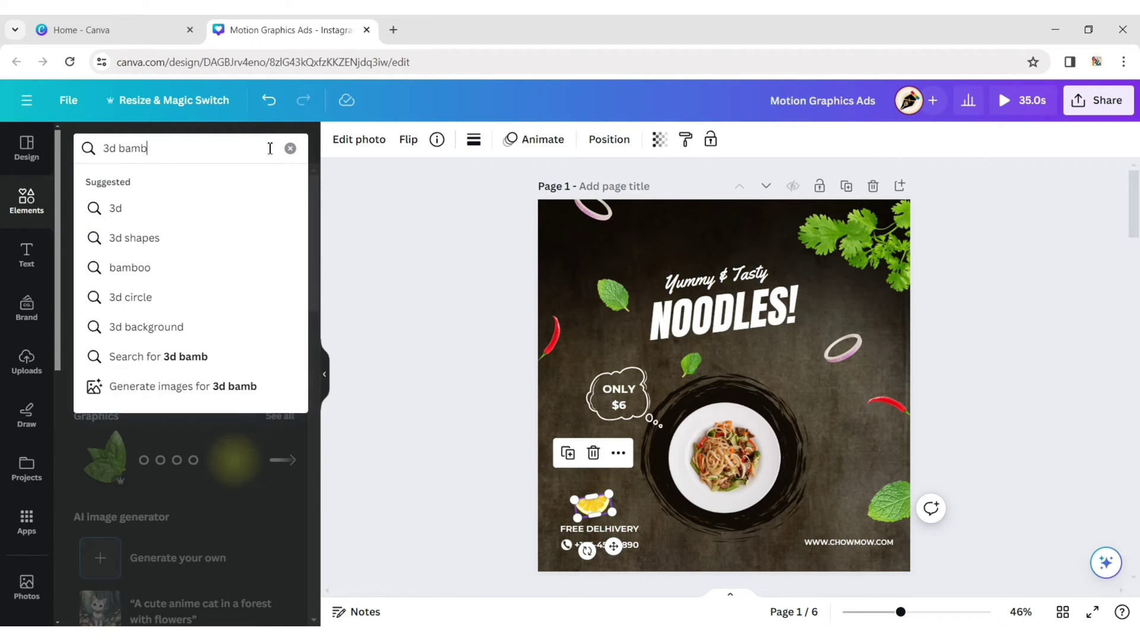
text(oo stick)
key(Return)
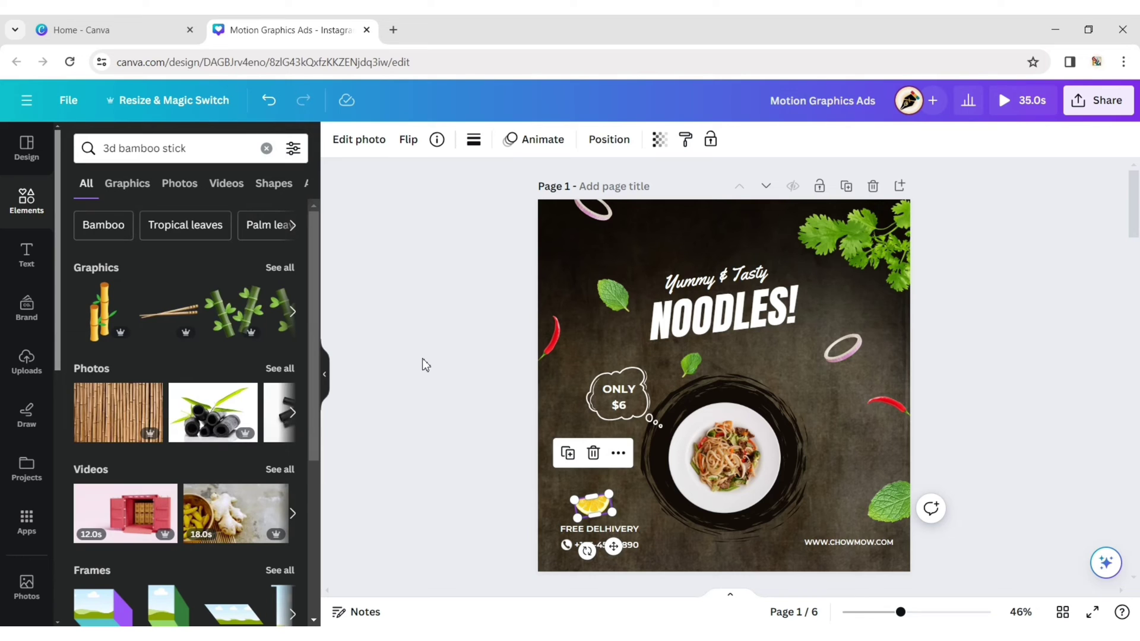
click(127, 183)
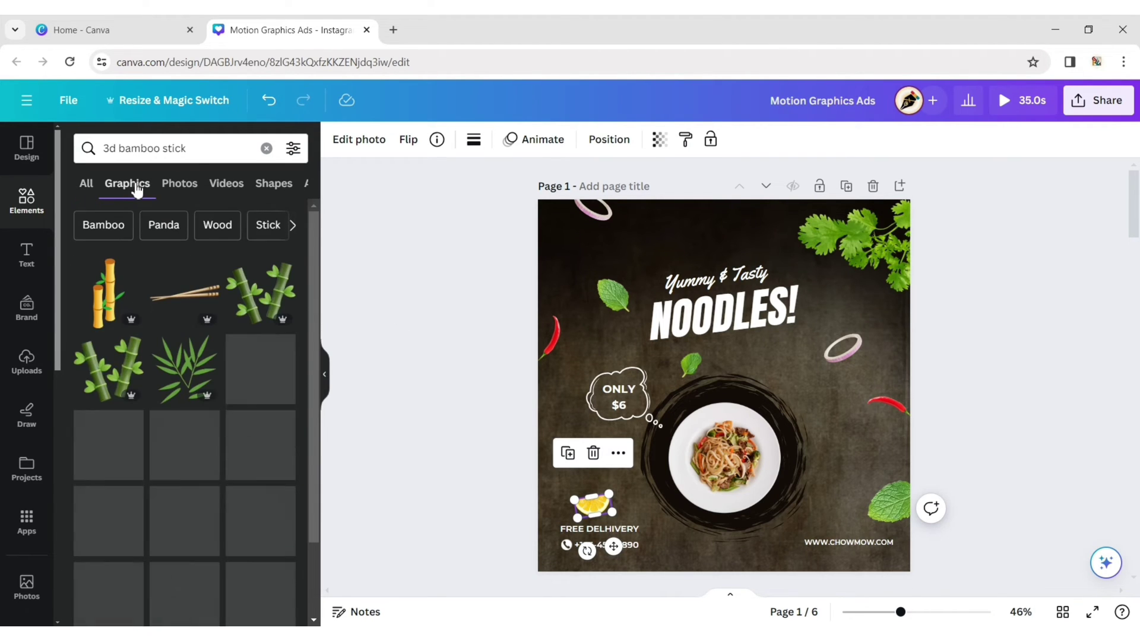
click(178, 290)
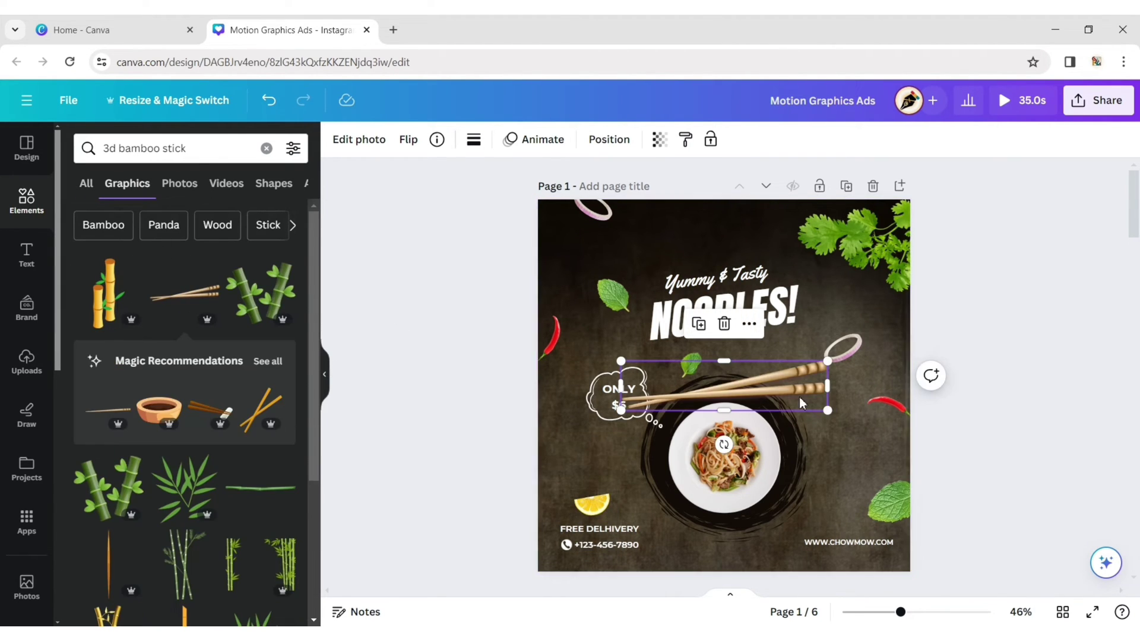
Step: Rotate and enlarge the chopsticks so their thick ends run off the page's left edge and their tips rest on the noodles
drag(724, 444, 706, 148)
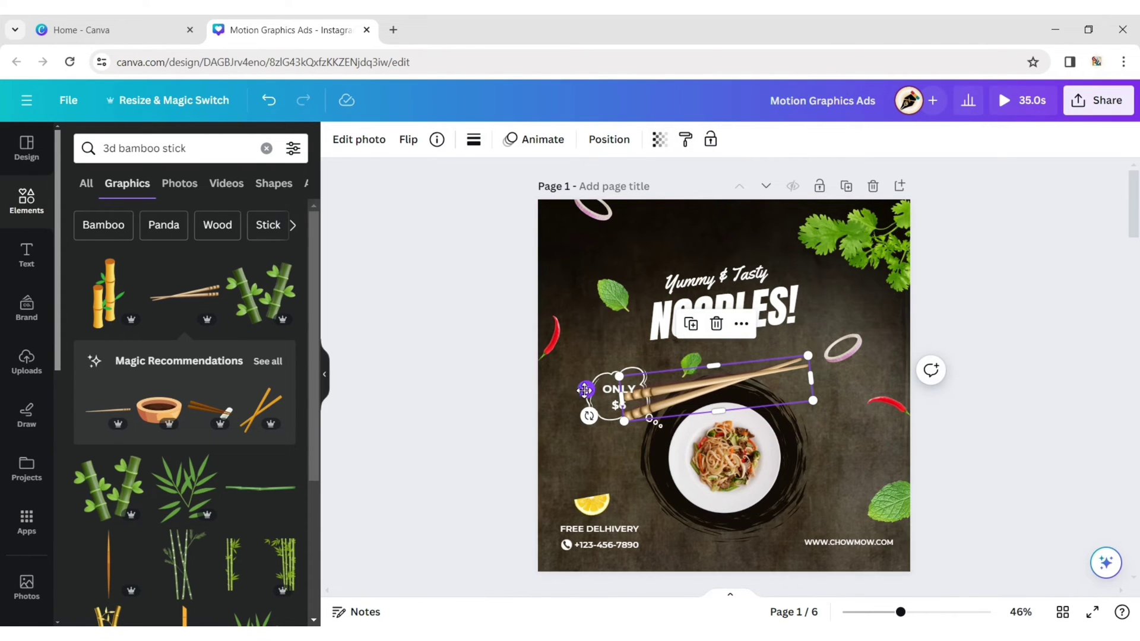
drag(585, 390, 482, 465)
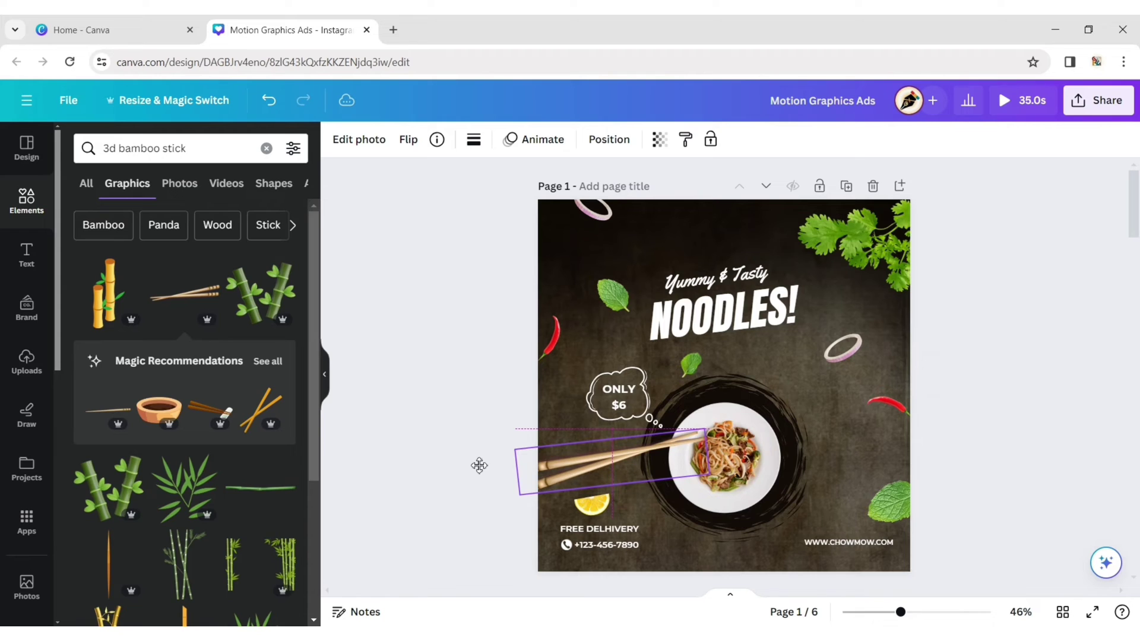
drag(479, 465, 480, 465)
drag(711, 476, 737, 486)
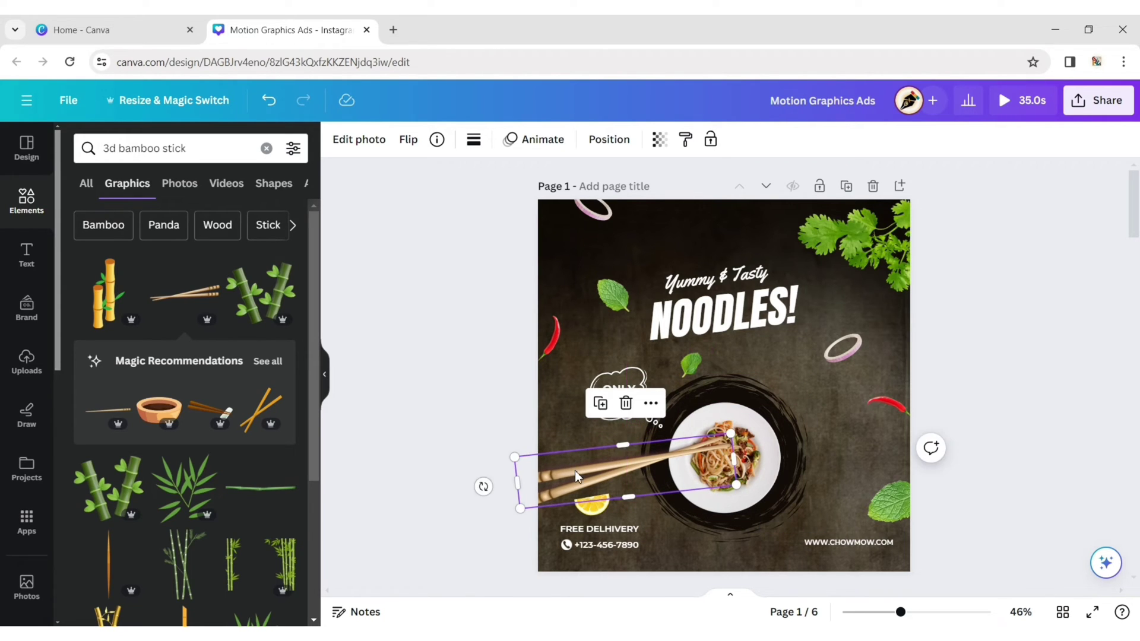
Step: Move the delivery text and phone line slightly down, and lower the tilted lemon slice to just above them
click(594, 508)
click(594, 512)
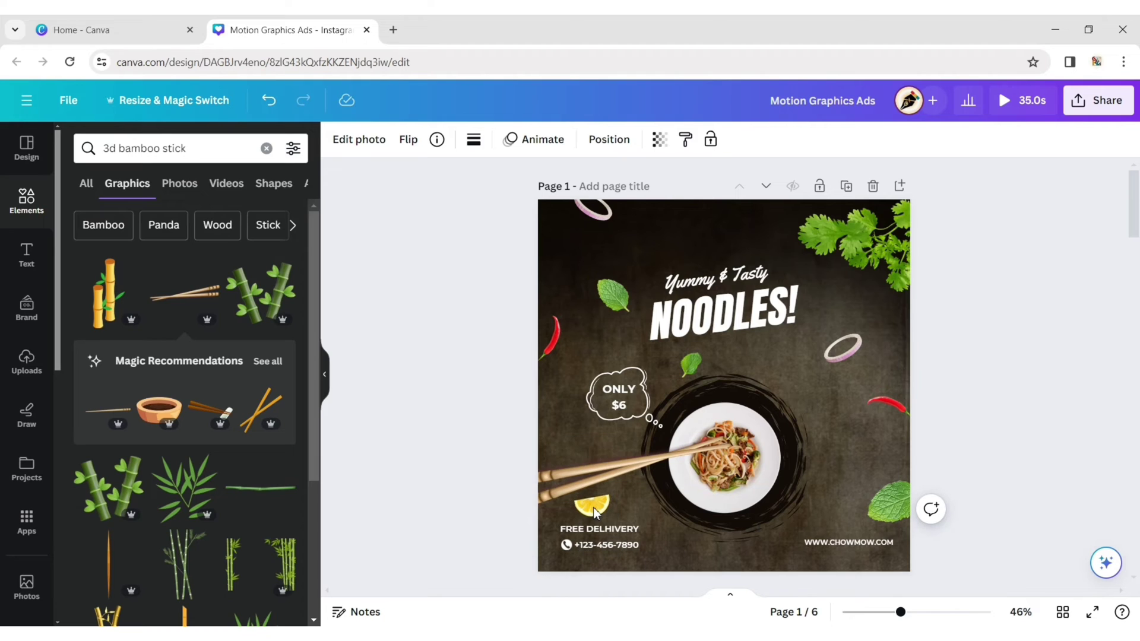
click(594, 512)
click(594, 512)
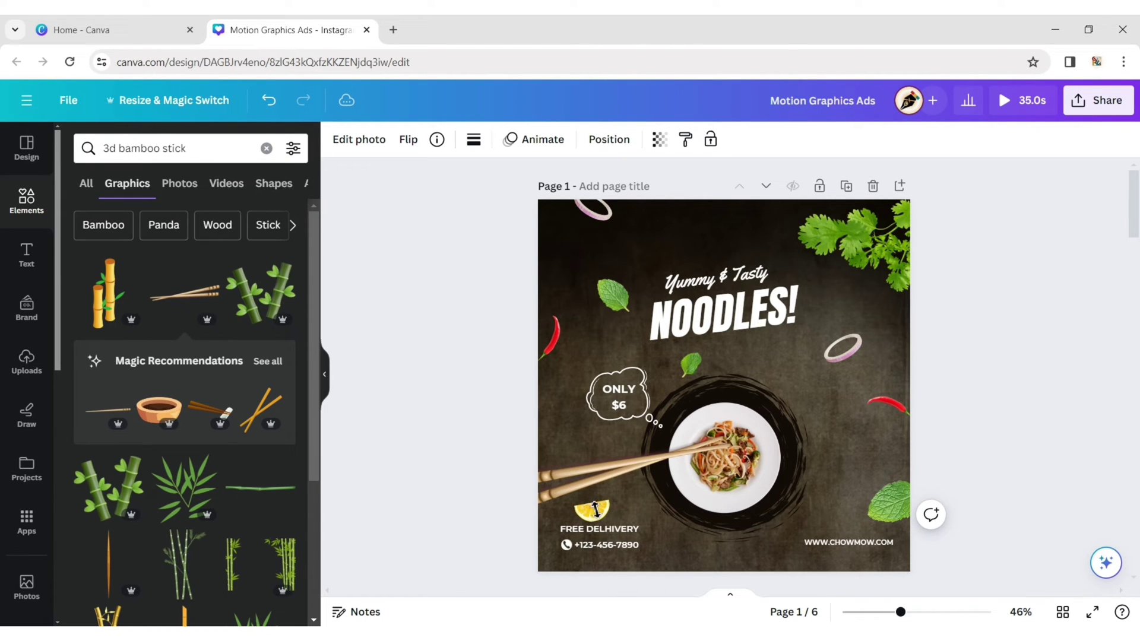
click(603, 529)
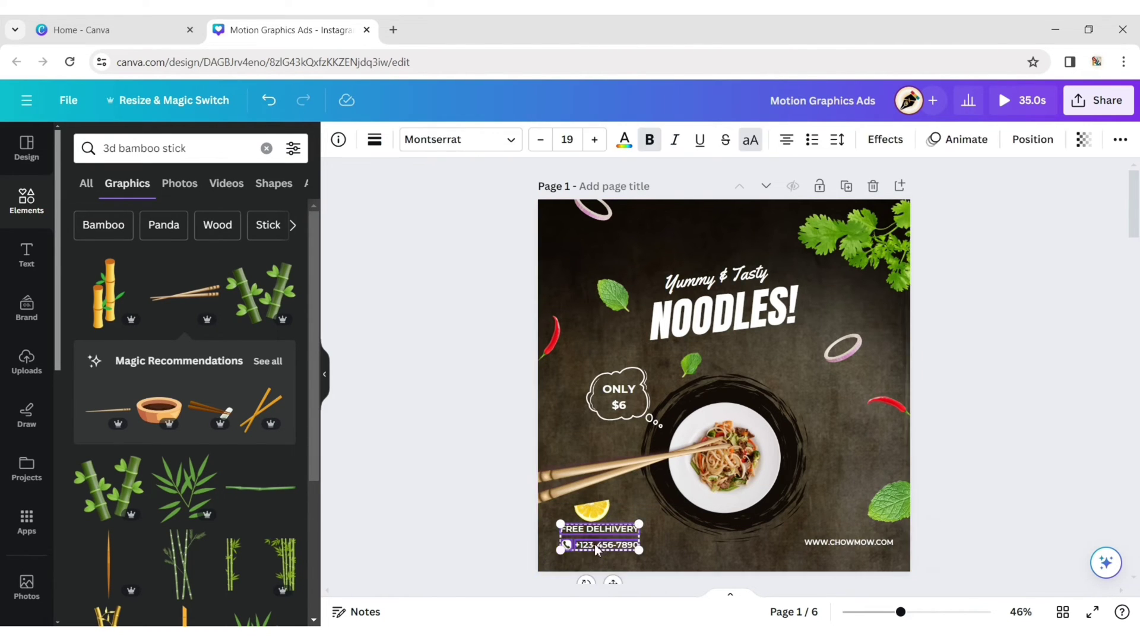
drag(595, 536, 595, 543)
click(593, 525)
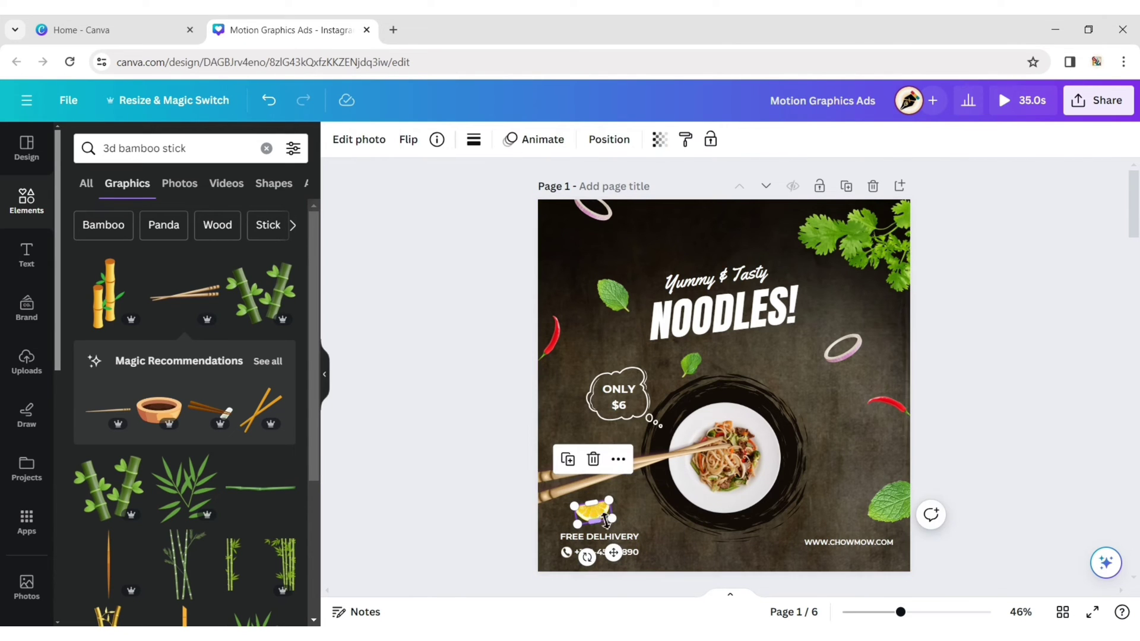
drag(614, 519, 606, 517)
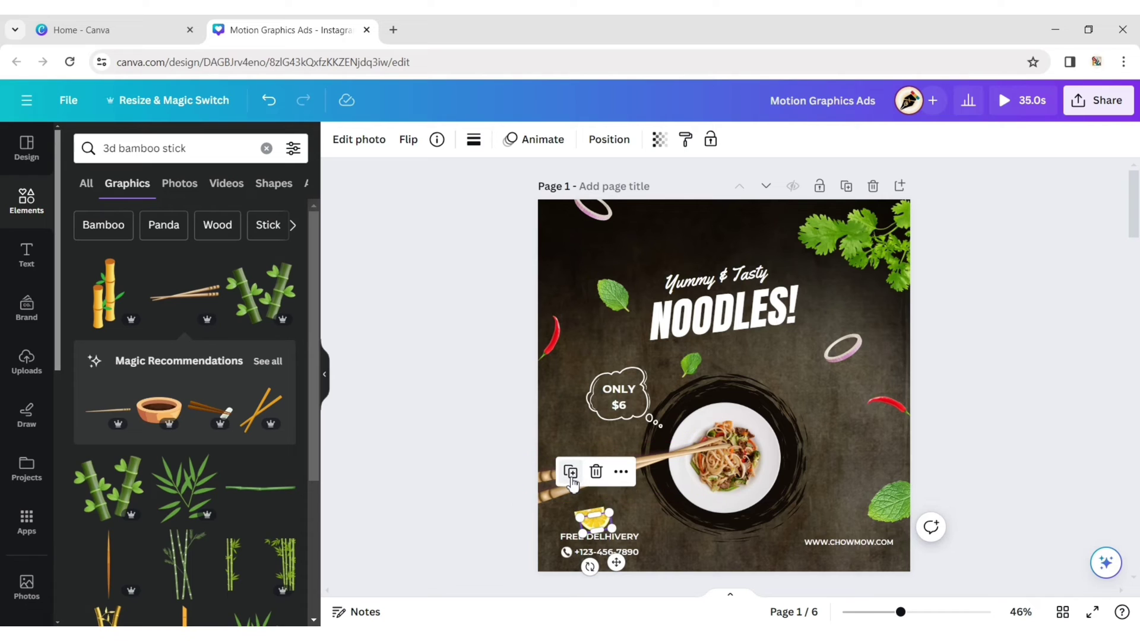
Step: Lower the website address until it lines up with the phone number line
click(559, 497)
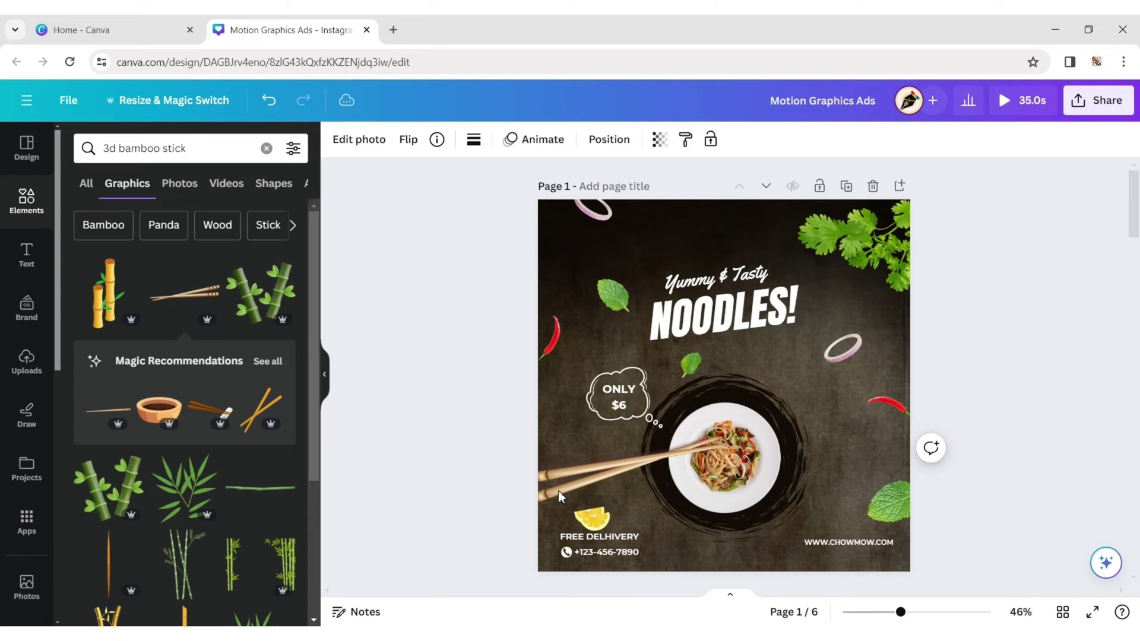
drag(558, 491, 561, 490)
click(848, 544)
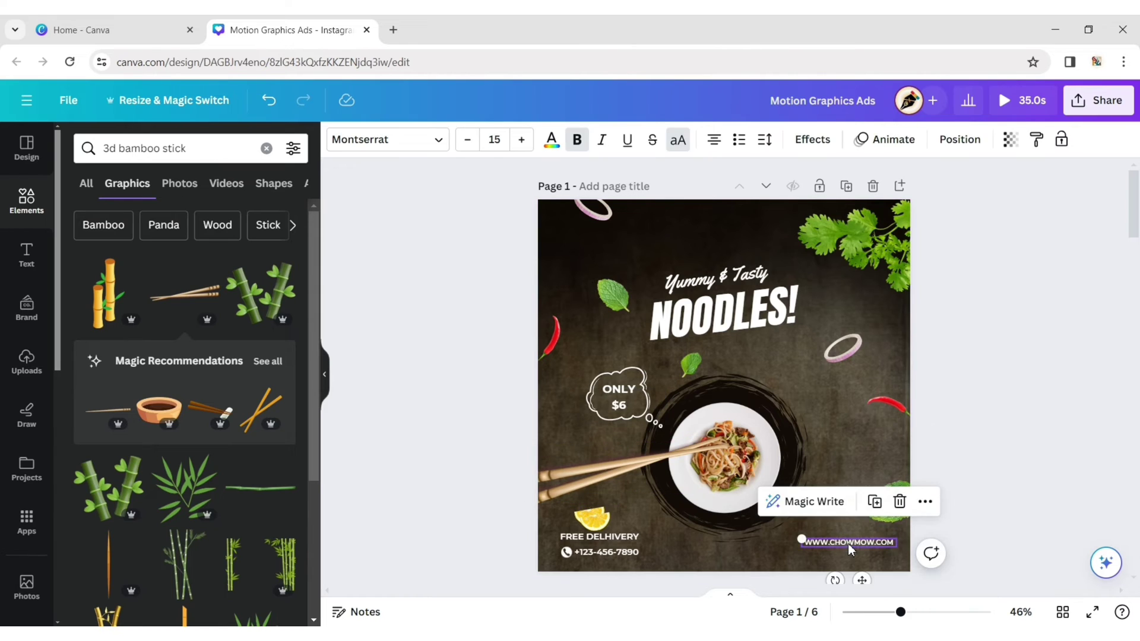
drag(848, 544, 849, 550)
key(Down)
key(Down)
key(Down)
key(Down)
key(Down)
key(Down)
key(Down)
key(Down)
key(Down)
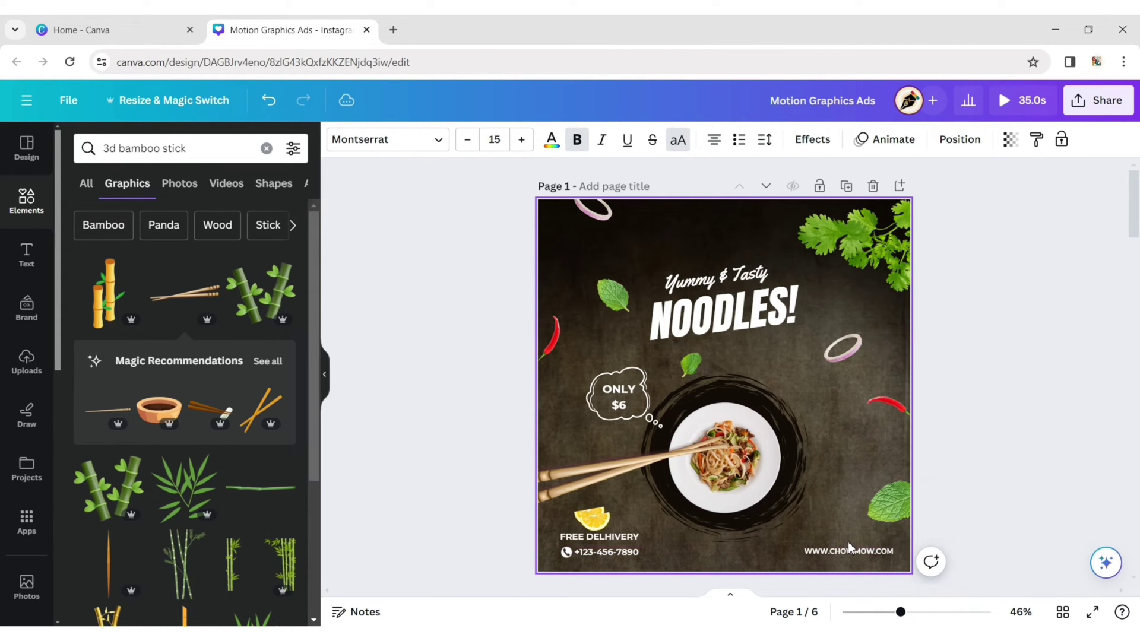
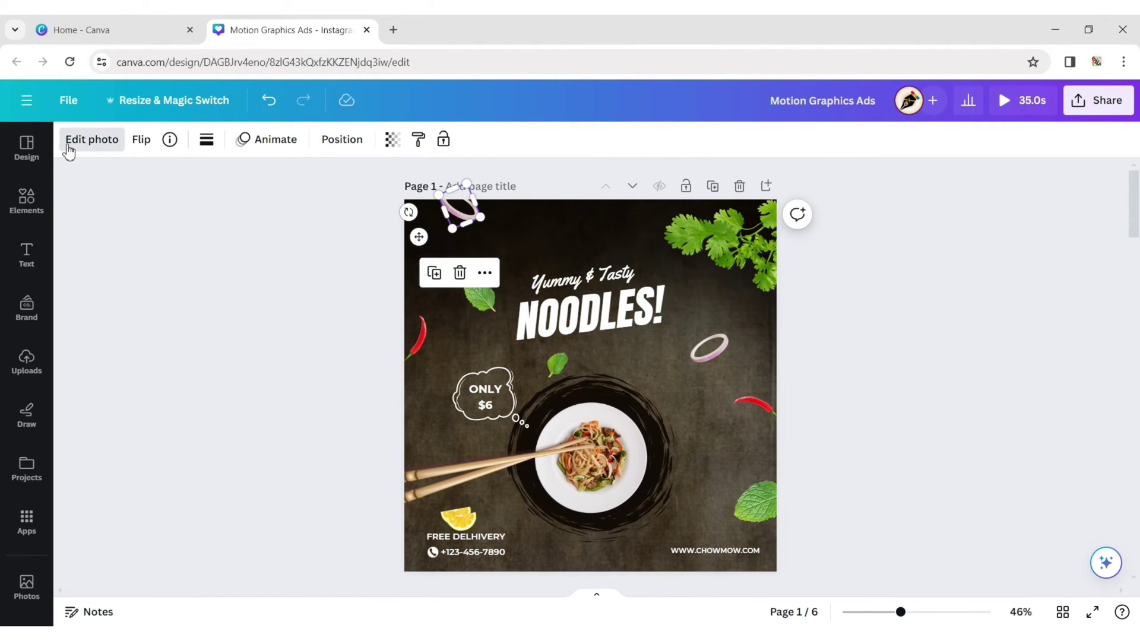
Step: Apply a whole-image blur with intensity 50 to the onion ring at the page's top edge
click(70, 142)
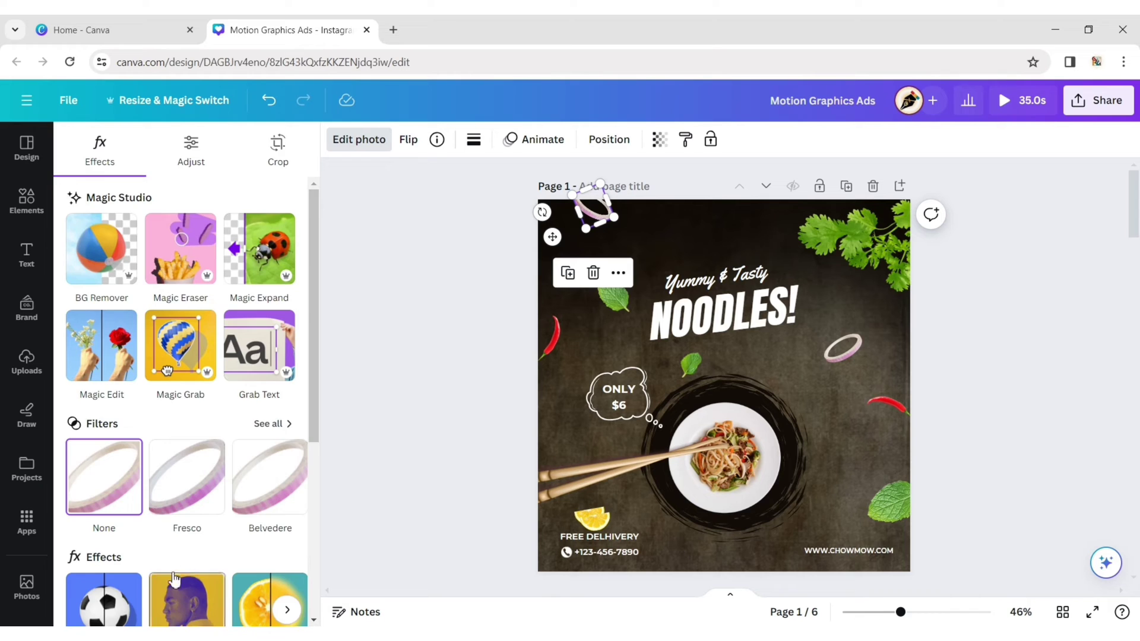
scroll(261, 603, down, 3)
click(265, 395)
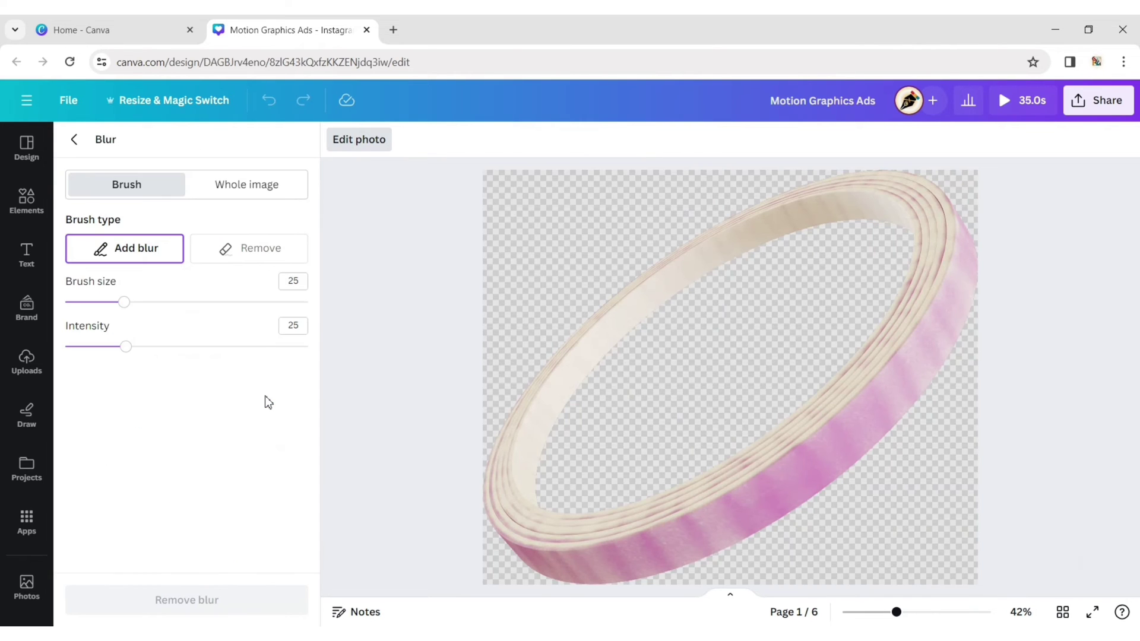
click(260, 188)
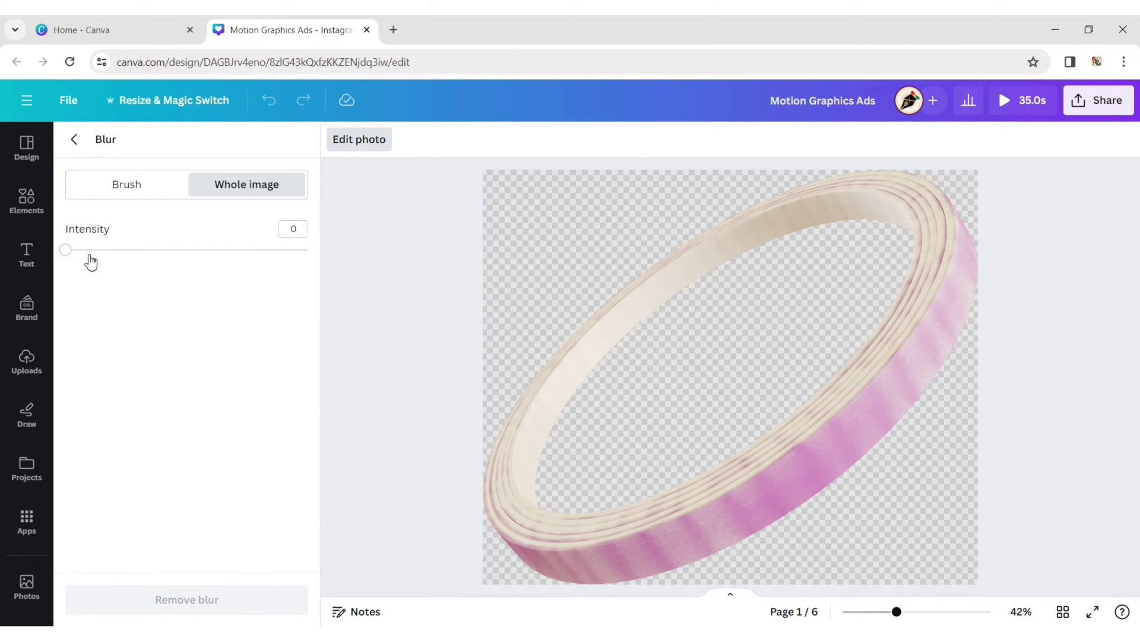
drag(74, 259, 195, 271)
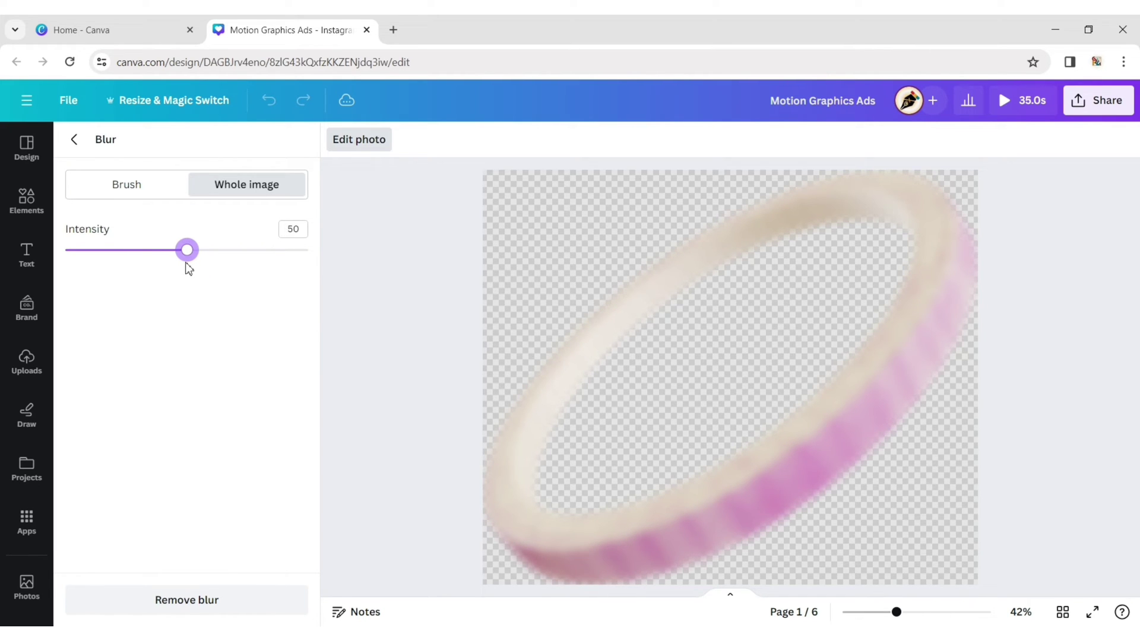
click(72, 142)
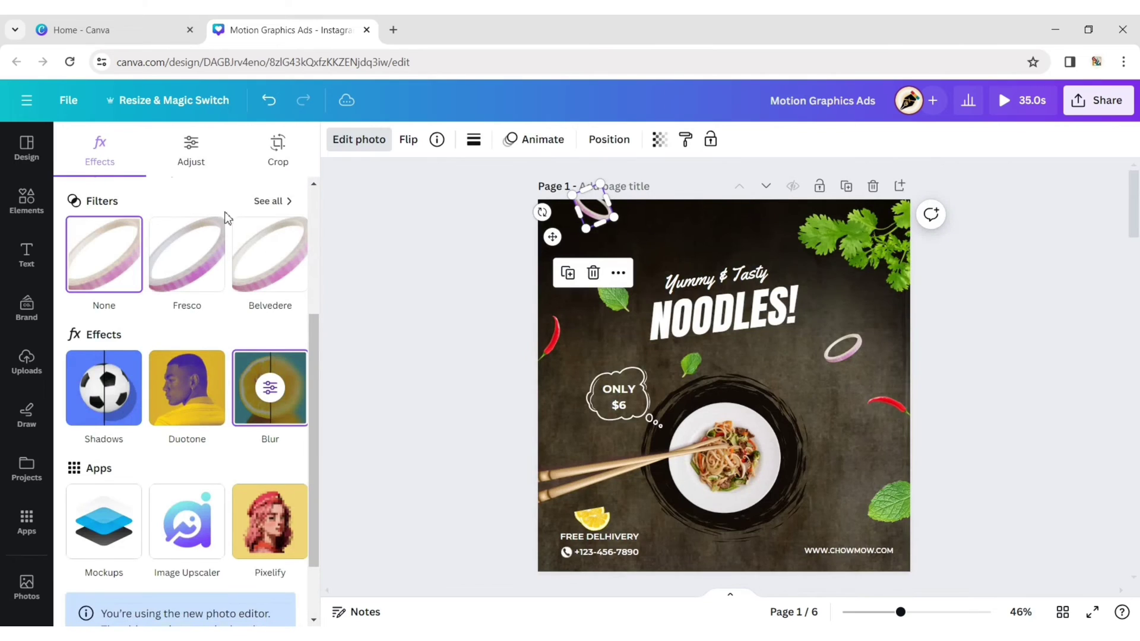
Step: Apply a whole-image blur of intensity 49 to the mint leaf left of the headings
click(618, 306)
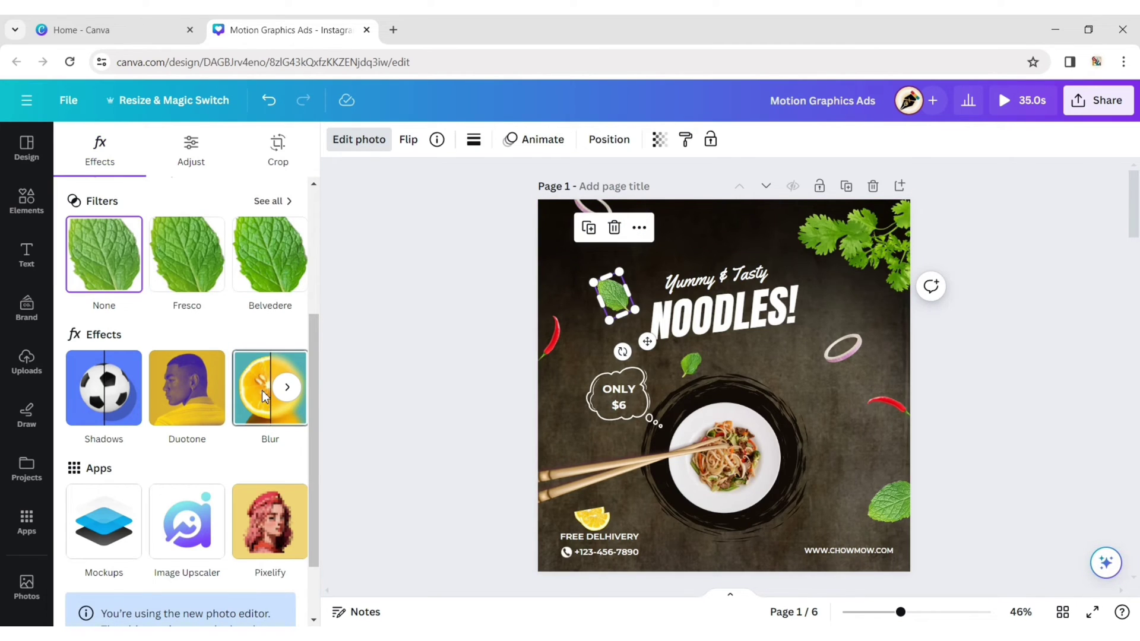
click(262, 395)
drag(73, 258, 193, 264)
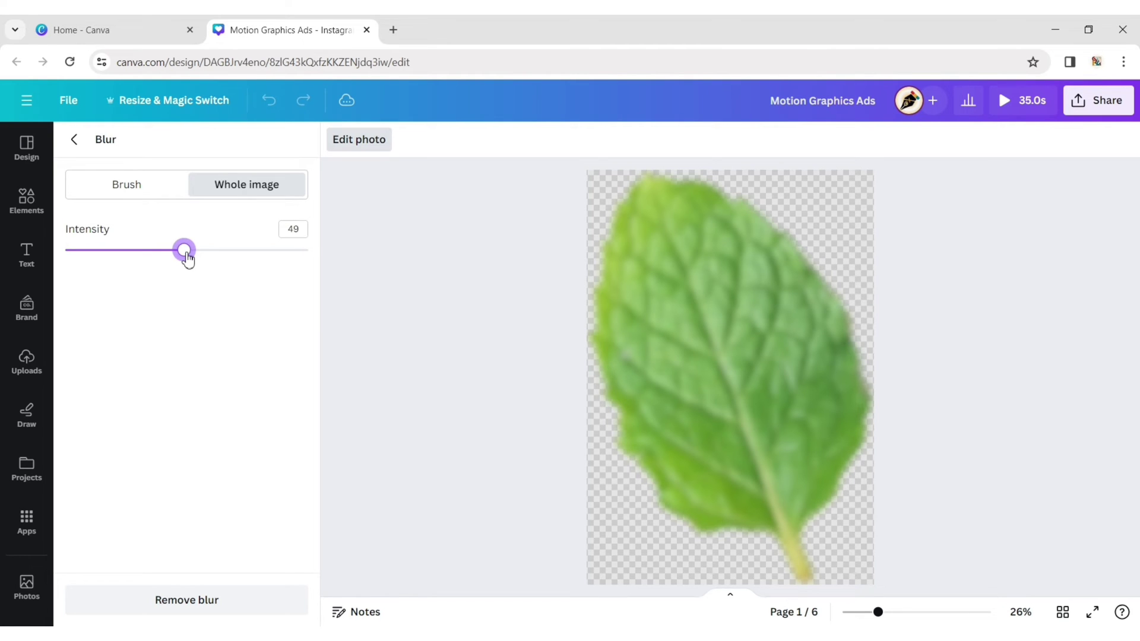
click(74, 142)
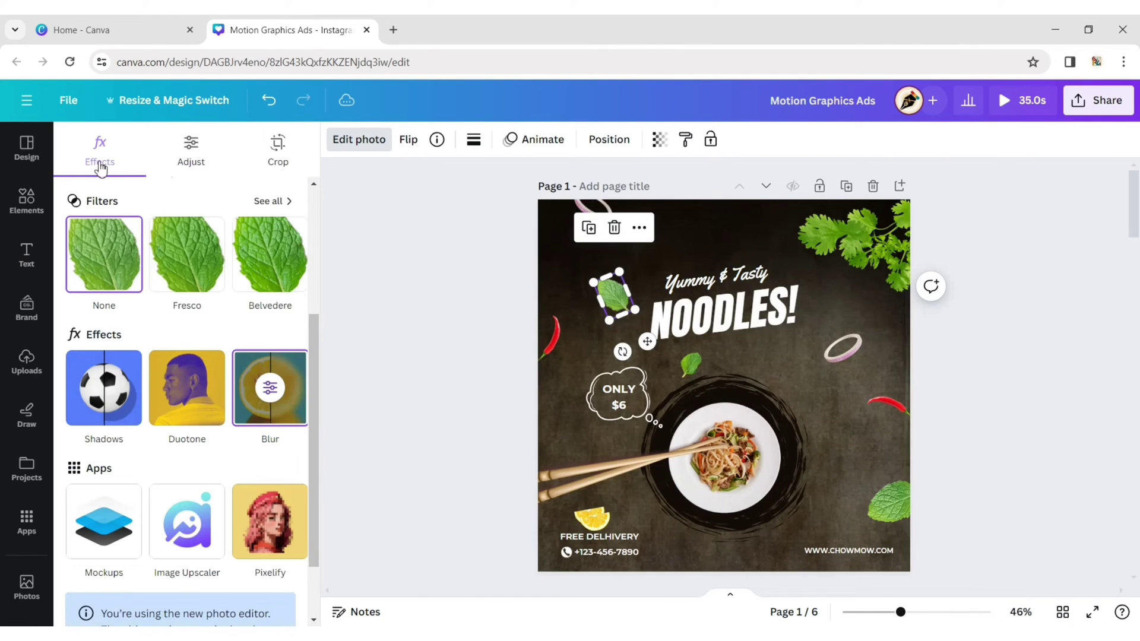
Step: Blur the whole red chilli at the page's right edge with intensity 40
click(887, 410)
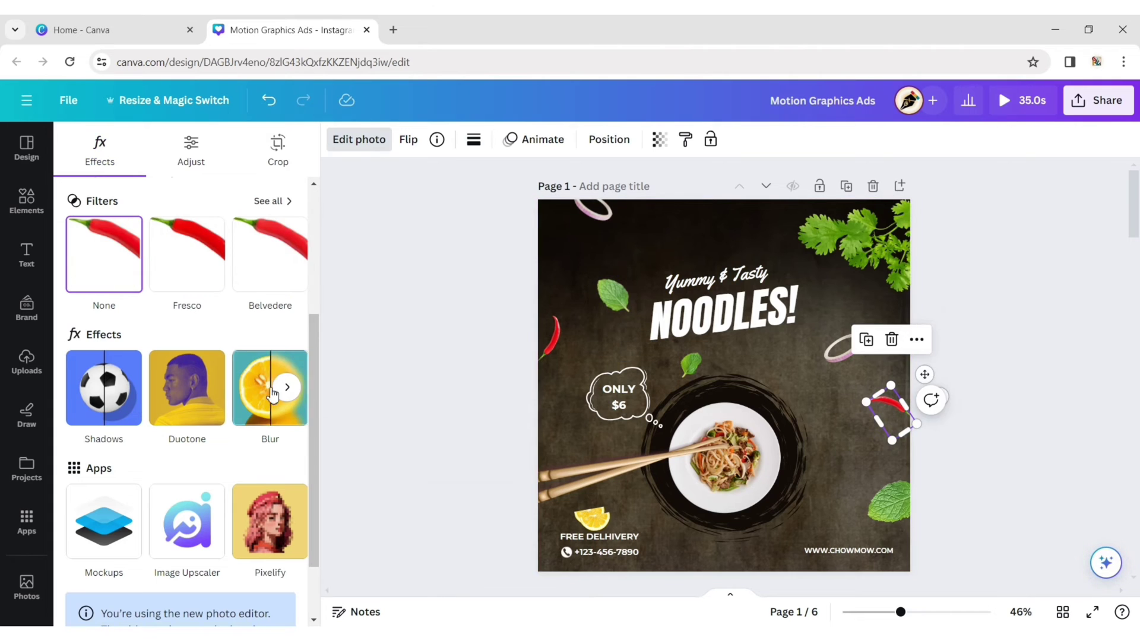
click(254, 387)
drag(121, 256, 171, 259)
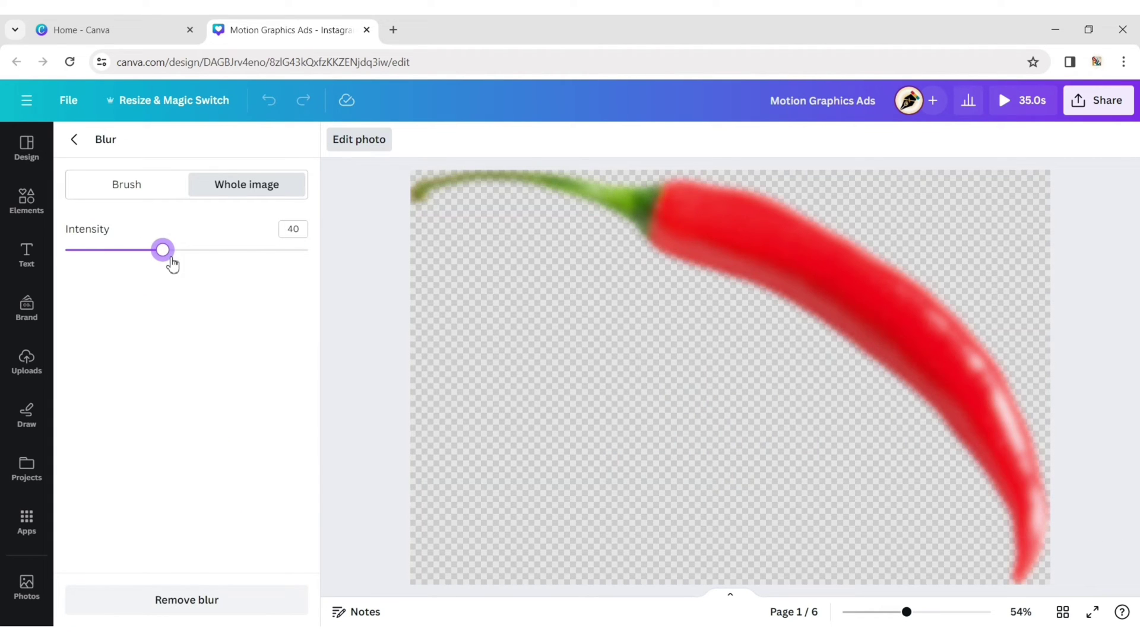
click(73, 141)
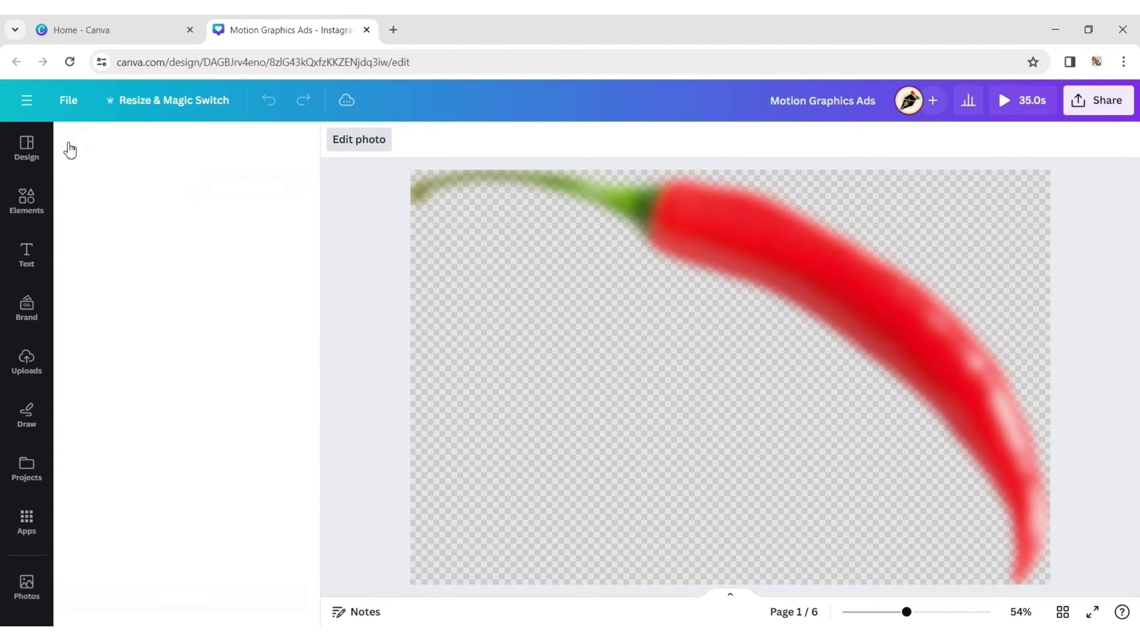
click(371, 267)
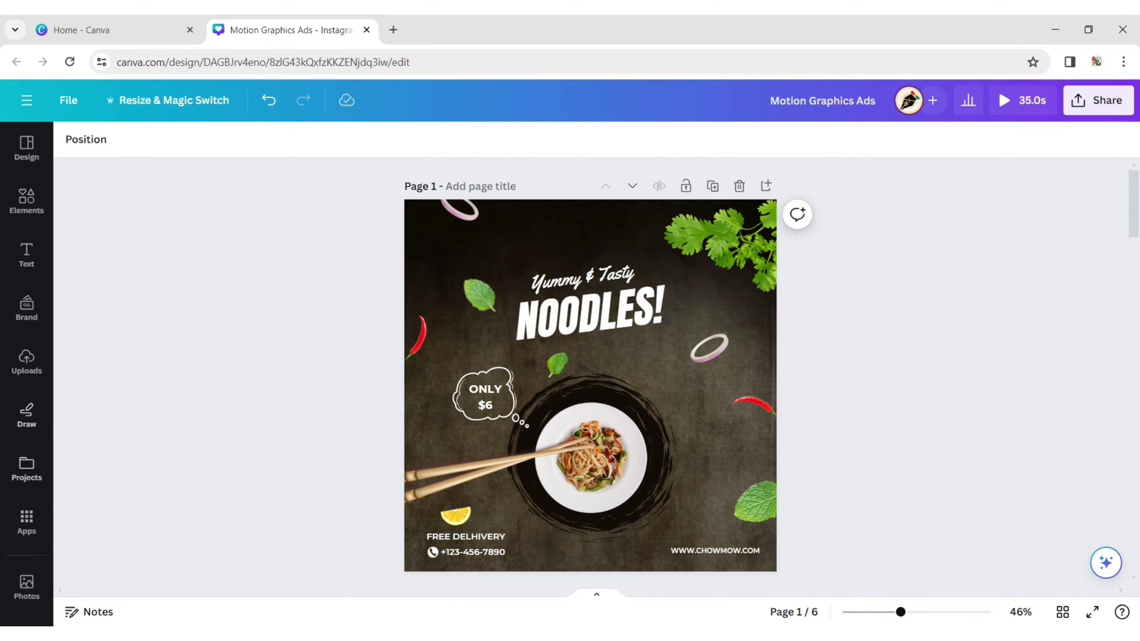
Step: Search the videos for "fire" and add the 36-second clip of flames on a black background
scroll(24, 463, down, 5)
click(27, 343)
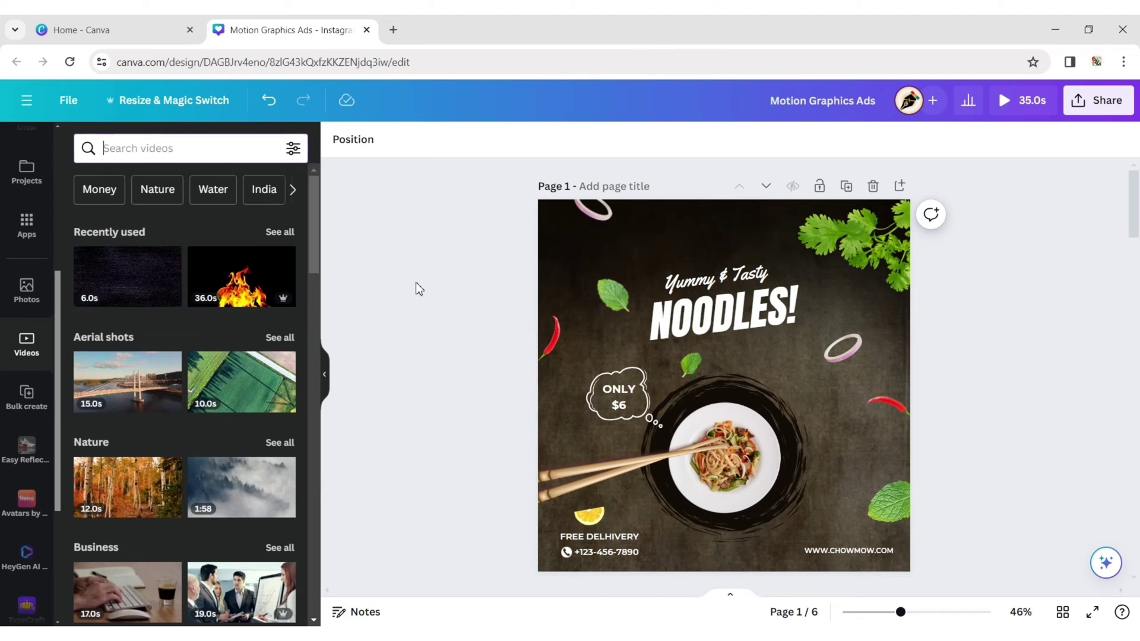
text(fire)
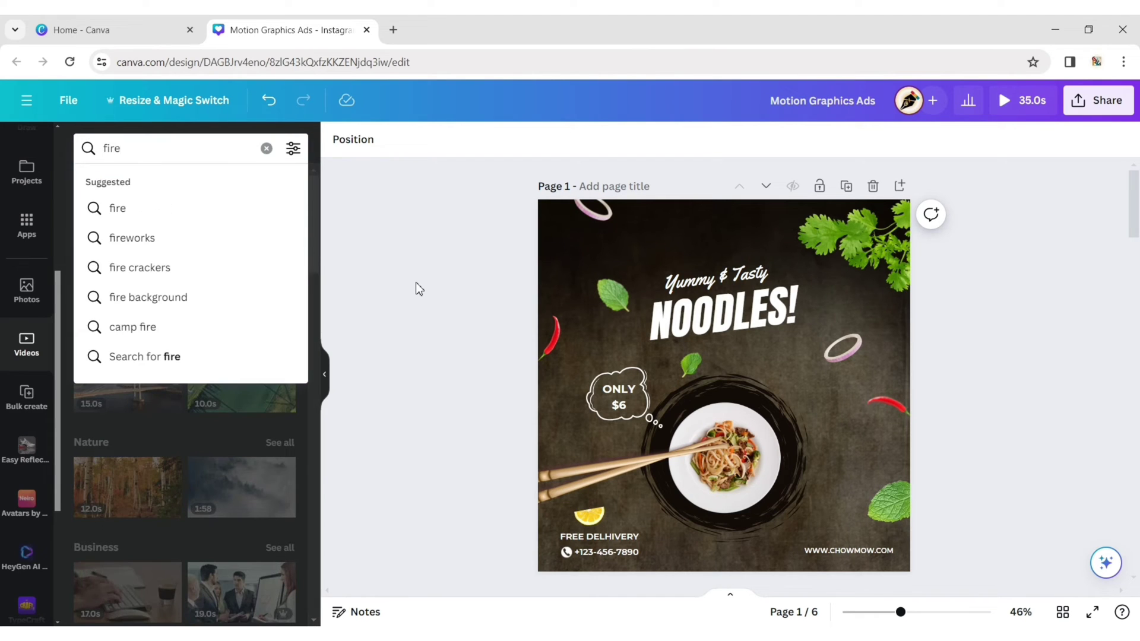
key(Return)
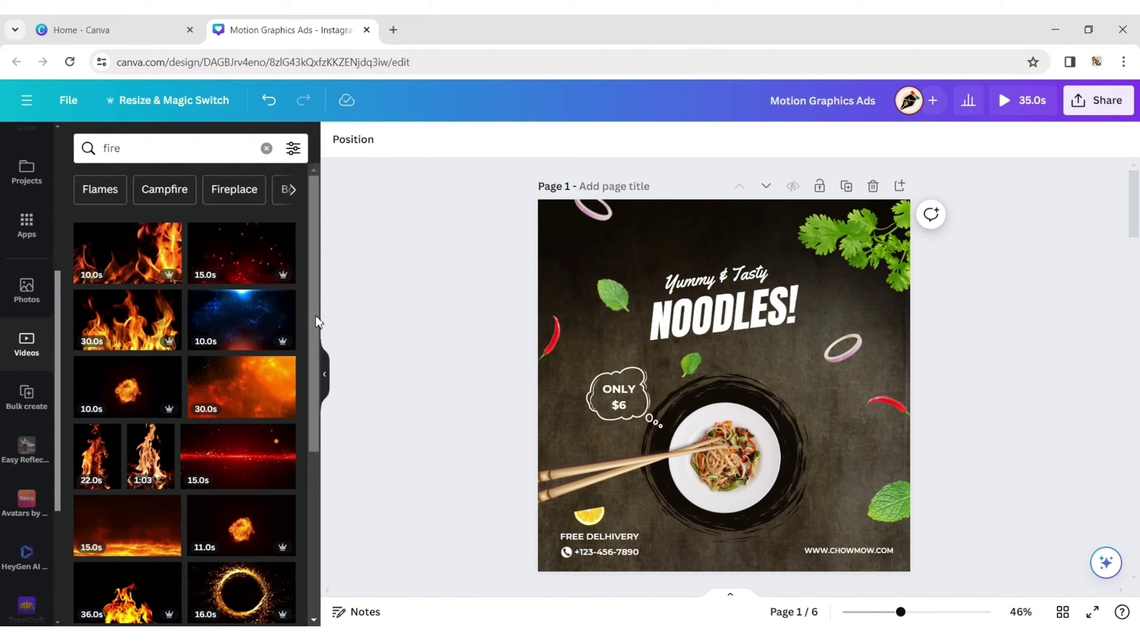
drag(312, 314, 306, 405)
click(128, 459)
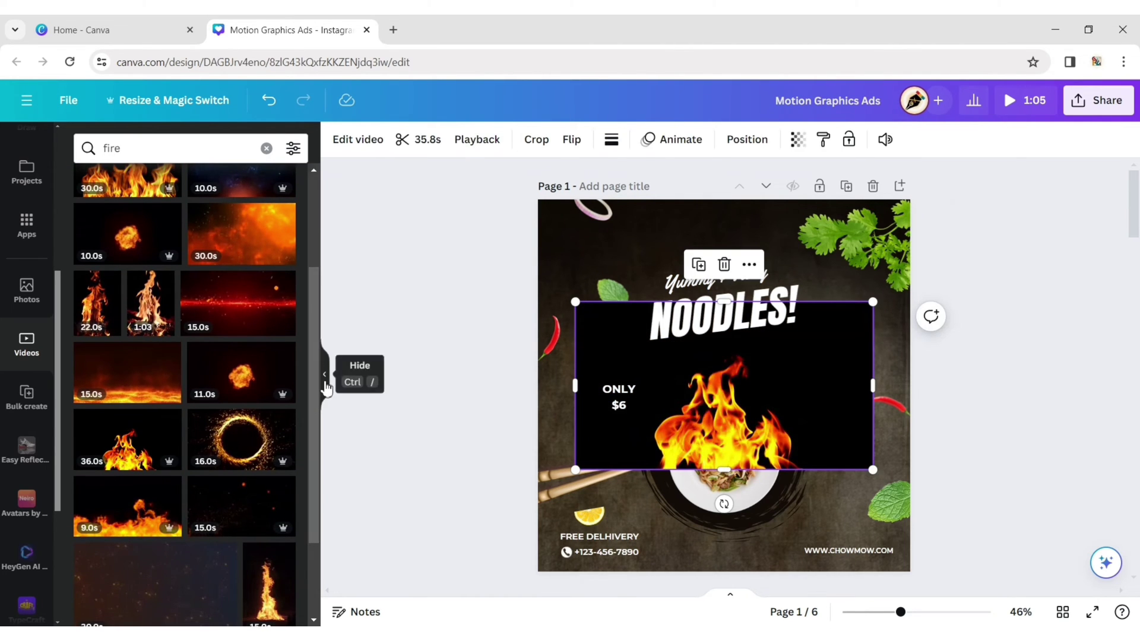
Step: Trim the fire clip to 10.0 seconds
click(324, 375)
click(152, 139)
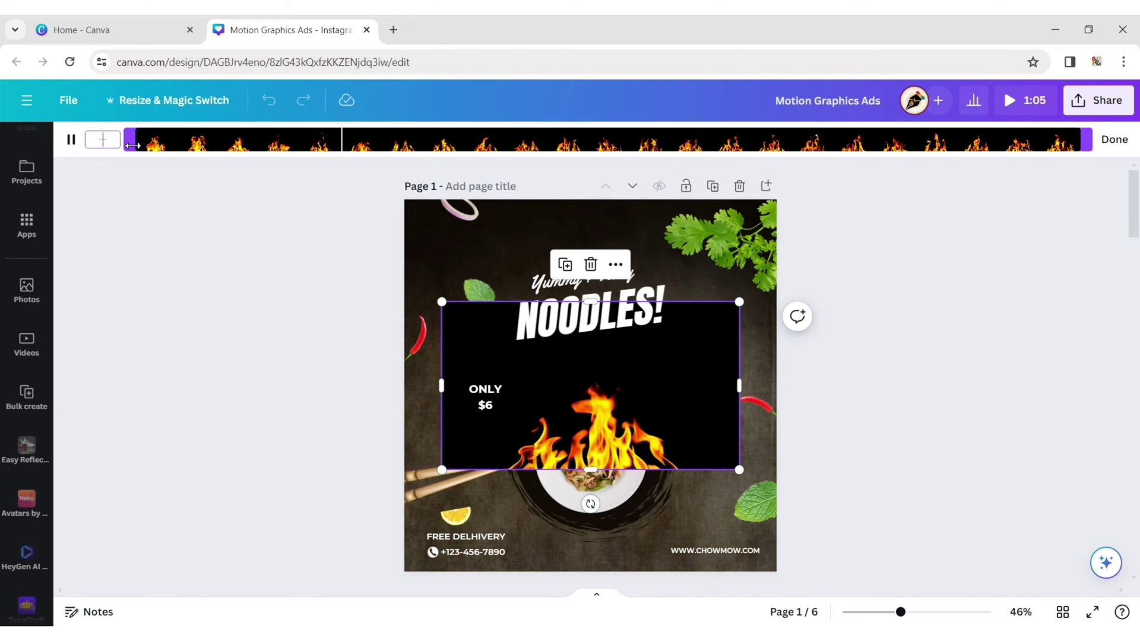
text(10)
key(Return)
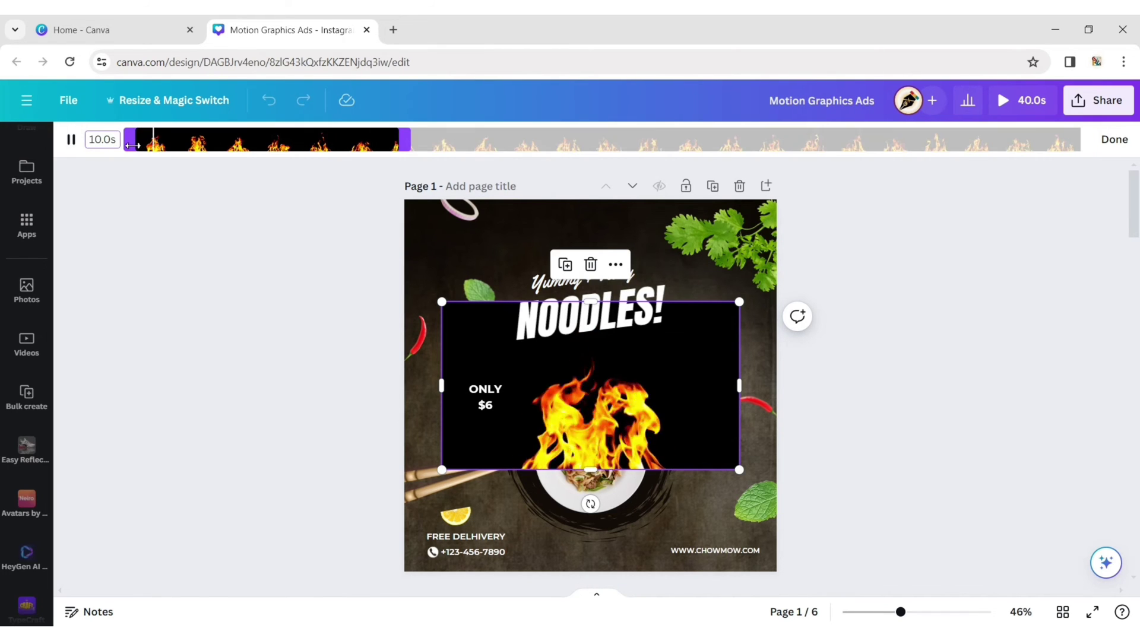
click(284, 421)
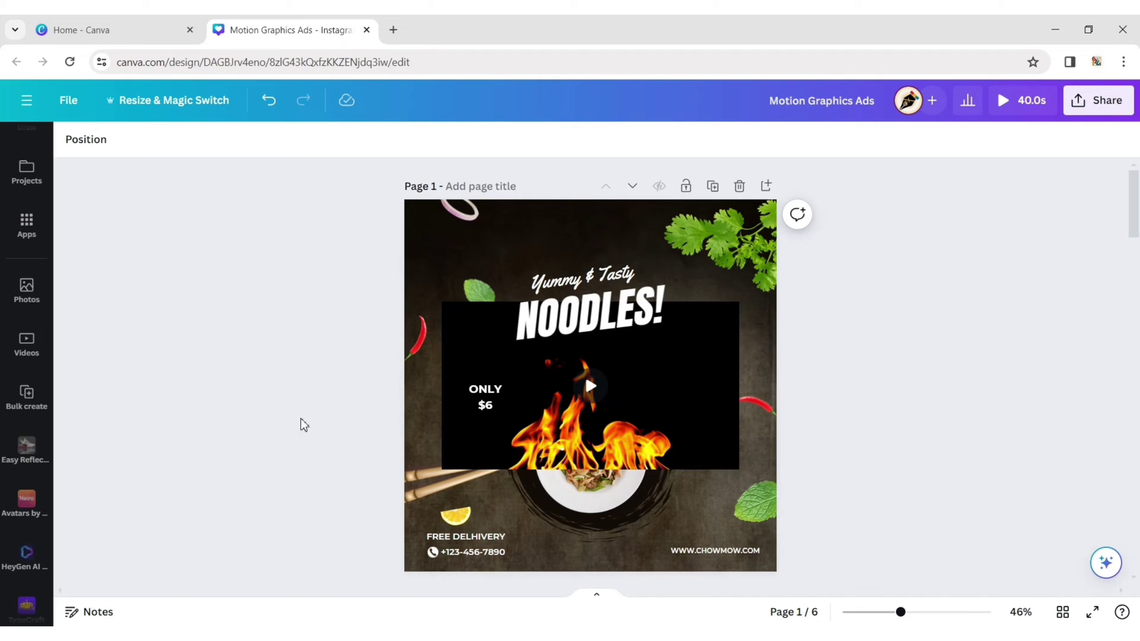
Step: Remove the black background from the fire clip
click(482, 372)
click(92, 140)
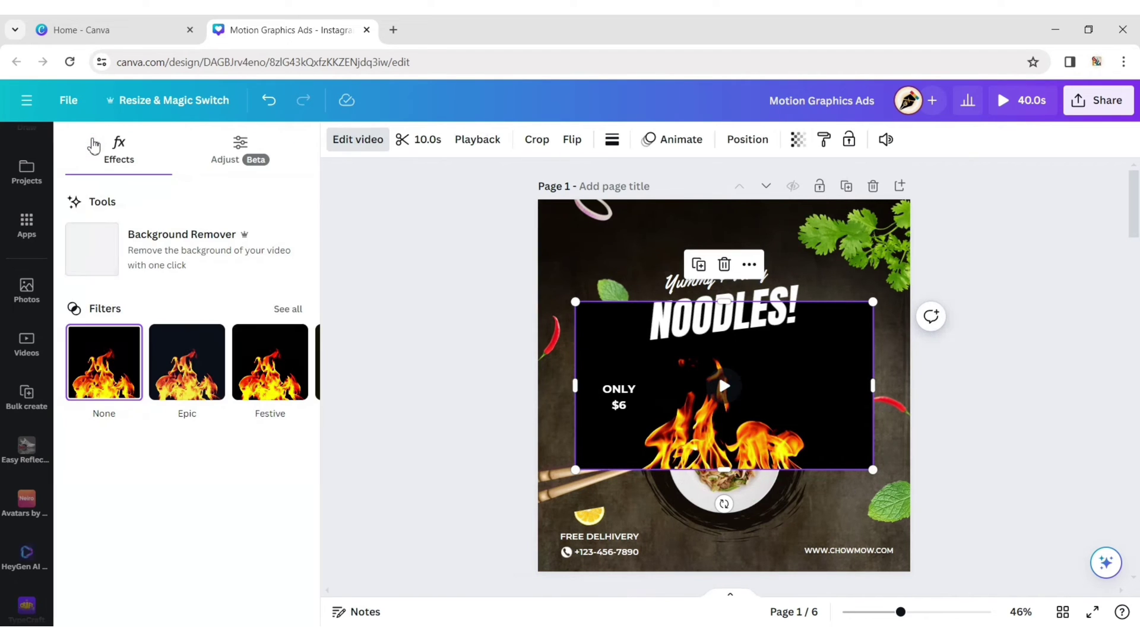
click(156, 259)
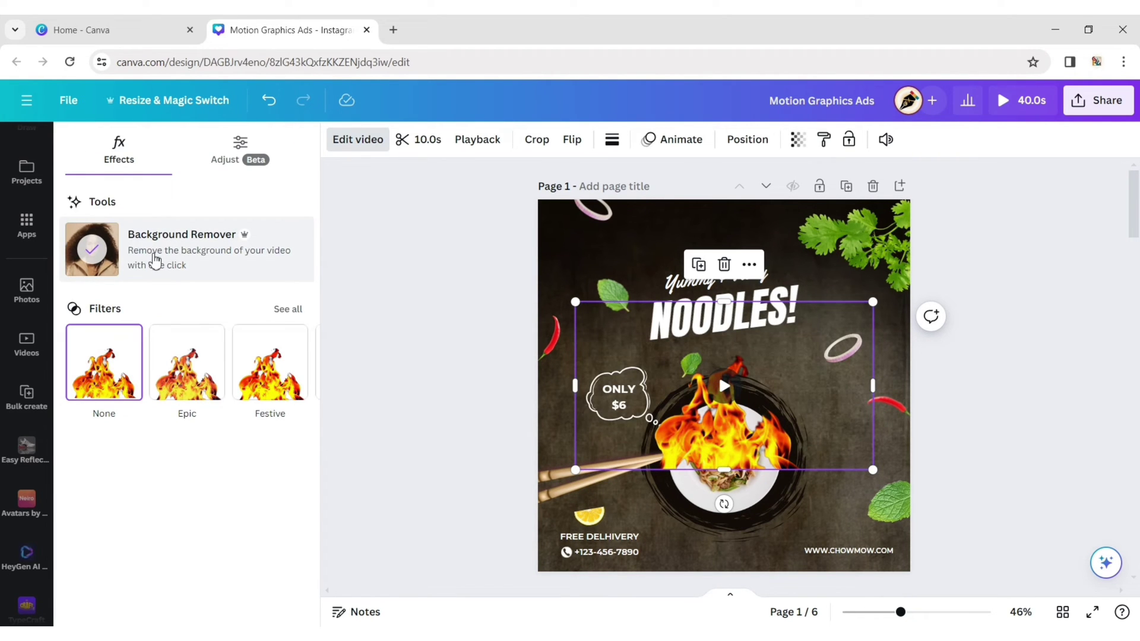
click(309, 362)
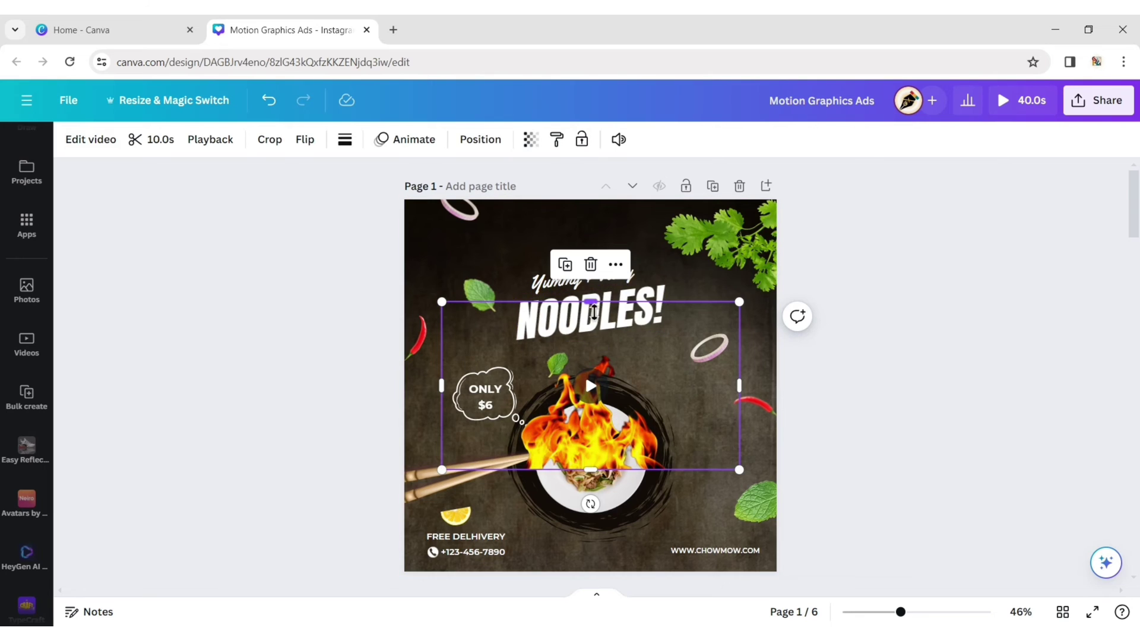
Step: Crop the fire clip from its upper edge, place it along the plate's top rim and preview its playback
drag(590, 302, 597, 373)
drag(676, 384, 678, 356)
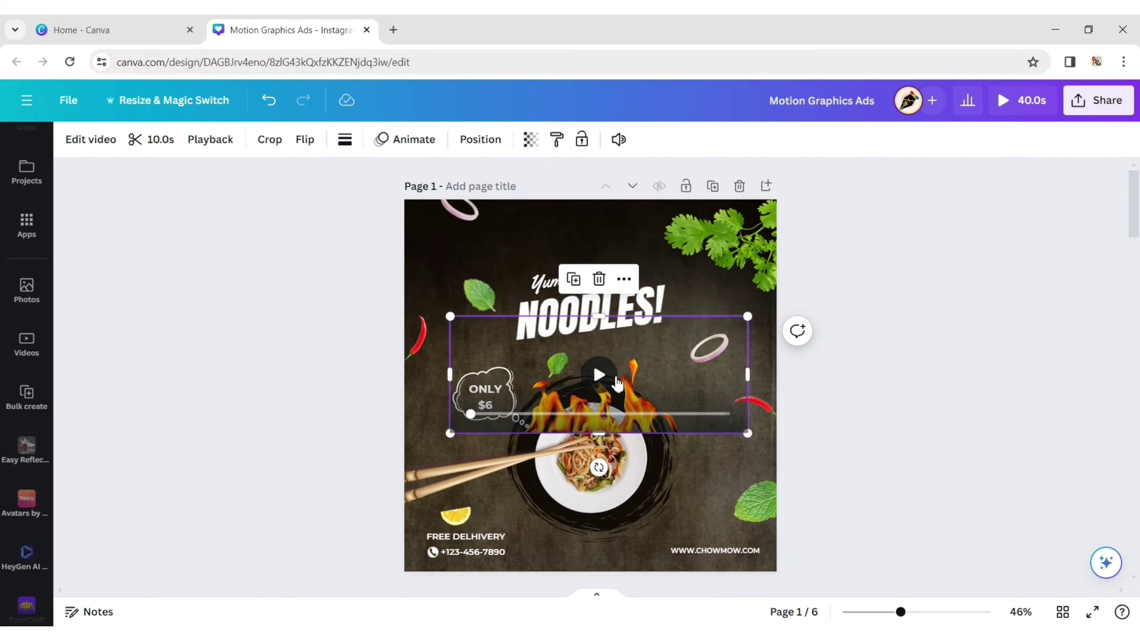
click(599, 375)
click(600, 377)
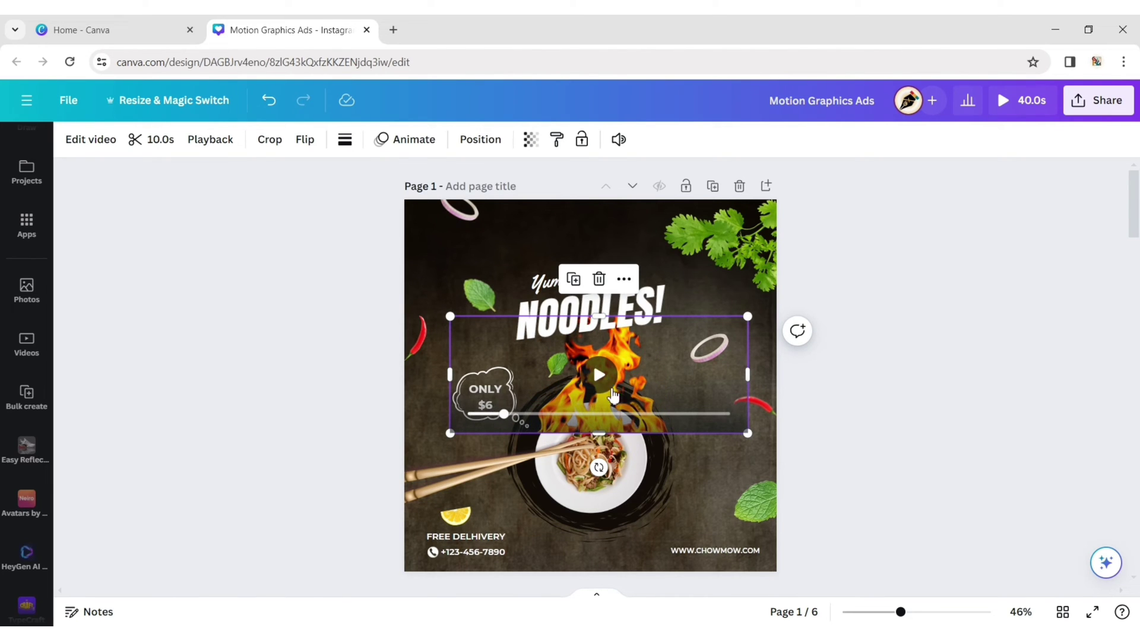
mouse_move(690, 350)
mouse_down()
mouse_move(654, 334)
mouse_move(683, 349)
mouse_move(666, 387)
mouse_move(720, 355)
mouse_move(675, 353)
mouse_up()
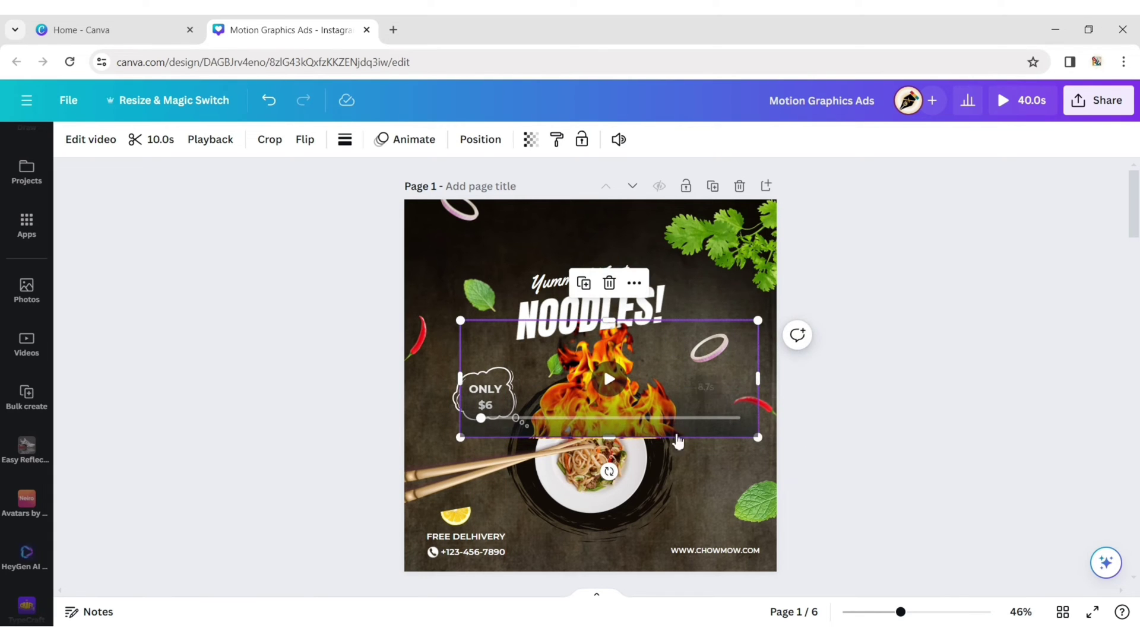
Step: Place copies of the fire clip, rotated a quarter turn, along the plate's right and left rims, flipping the left one vertically
key(ctrl+z)
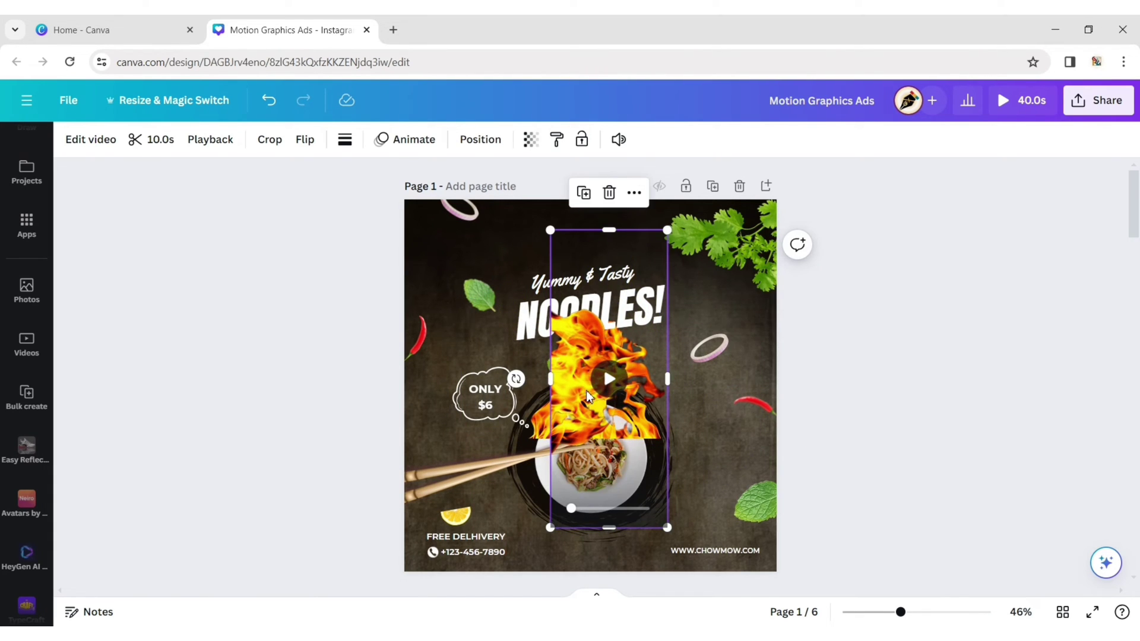
drag(582, 409, 500, 440)
click(304, 139)
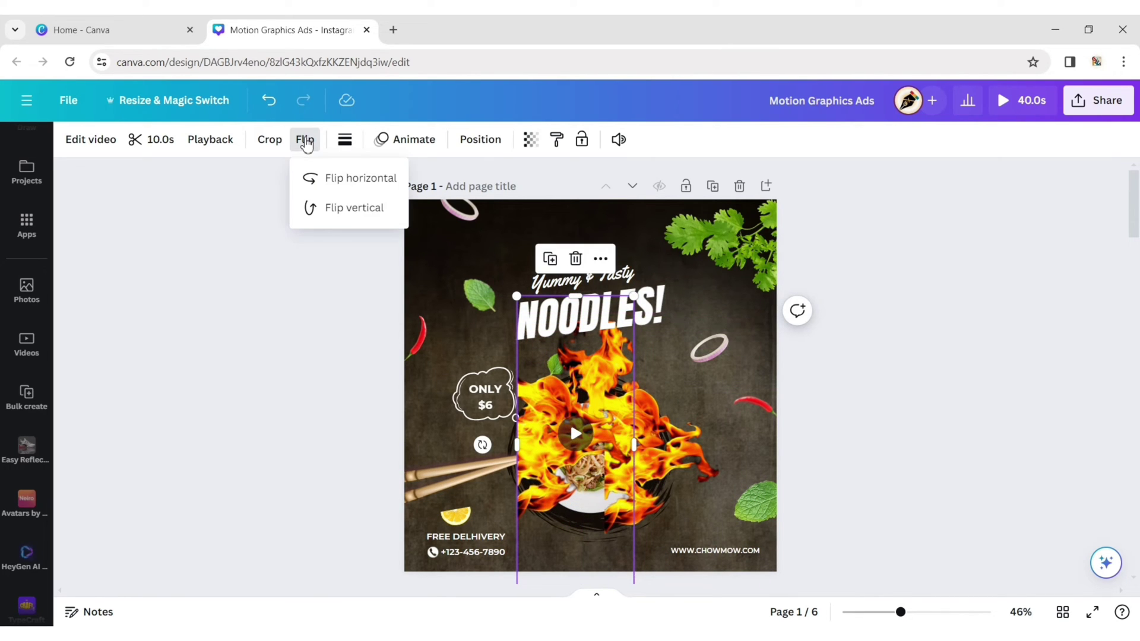
click(326, 216)
click(611, 472)
drag(612, 472, 559, 487)
Step: Duplicate the upper fire clip, flip the copy vertically and place it along the plate's bottom rim
click(591, 373)
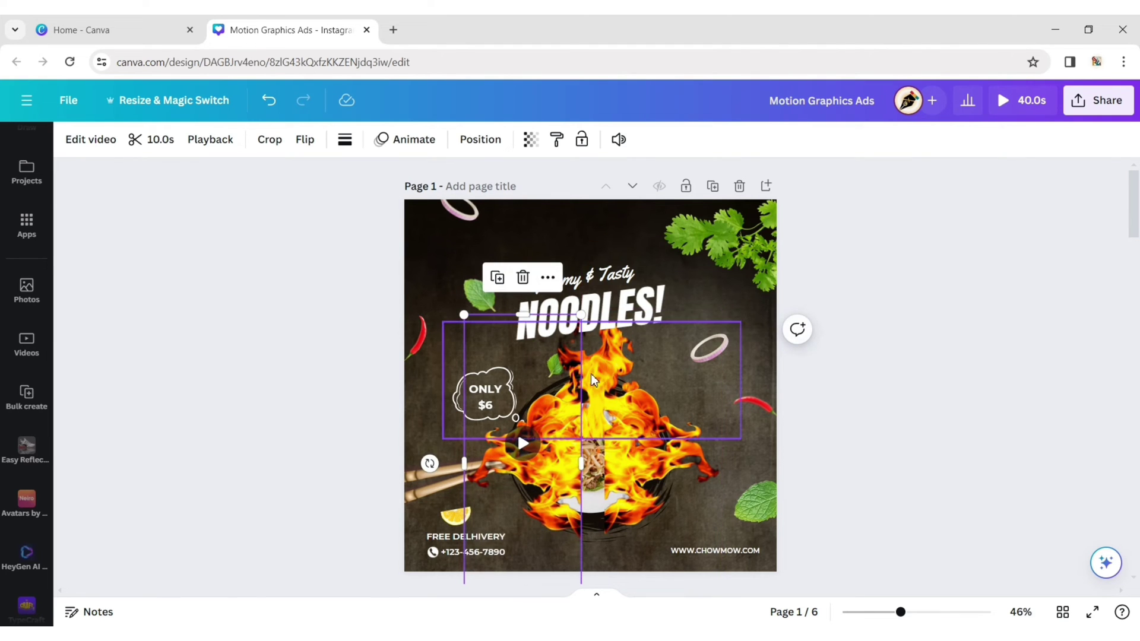
click(567, 286)
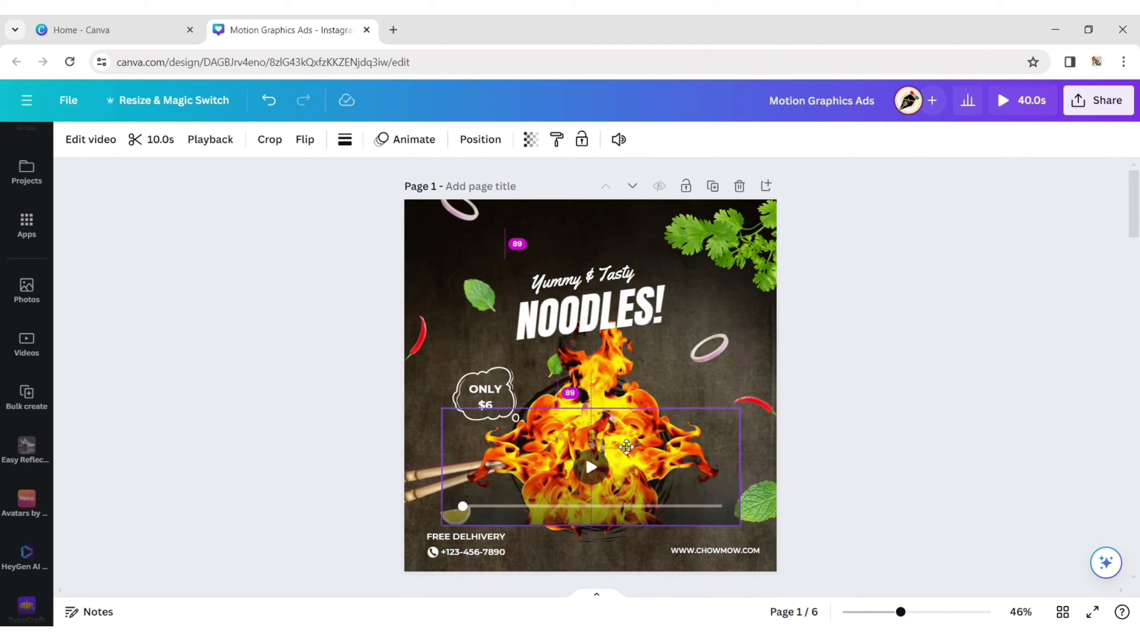
click(309, 143)
click(336, 208)
drag(614, 438, 619, 498)
click(885, 362)
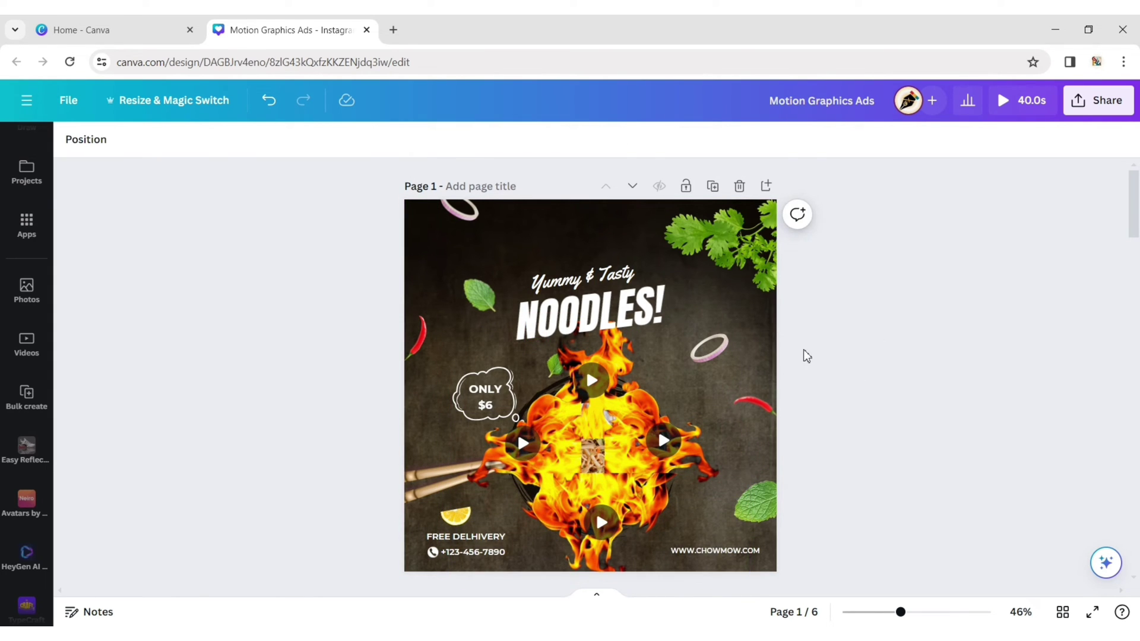
click(659, 484)
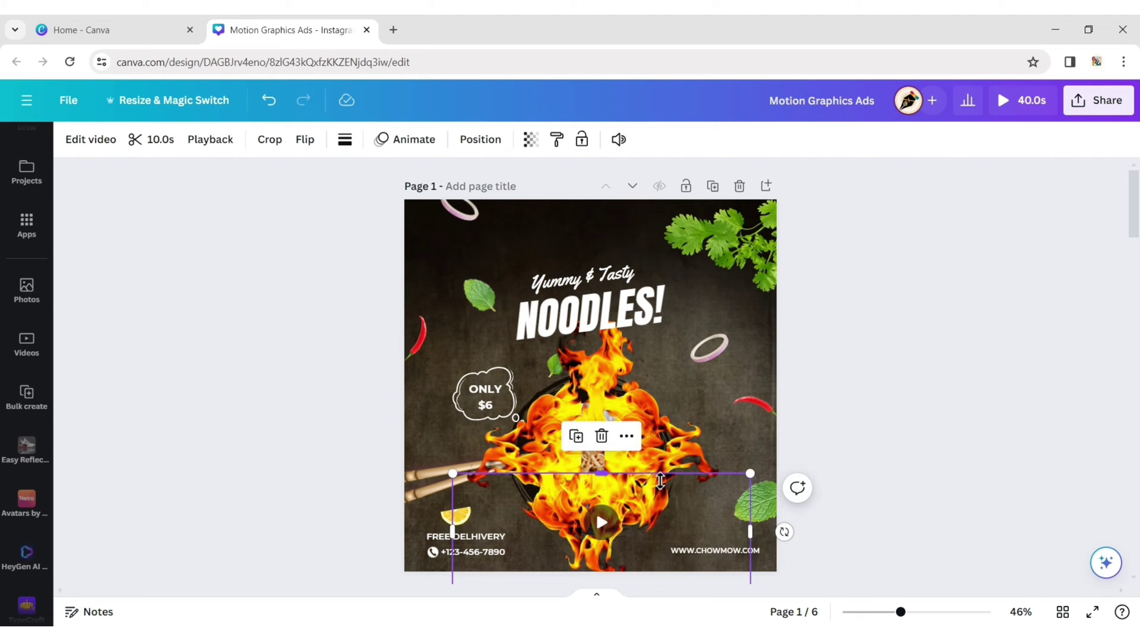
Step: Group the four fire clips around the plate and send the group to the back, behind the noodle plate
shift+click(651, 439)
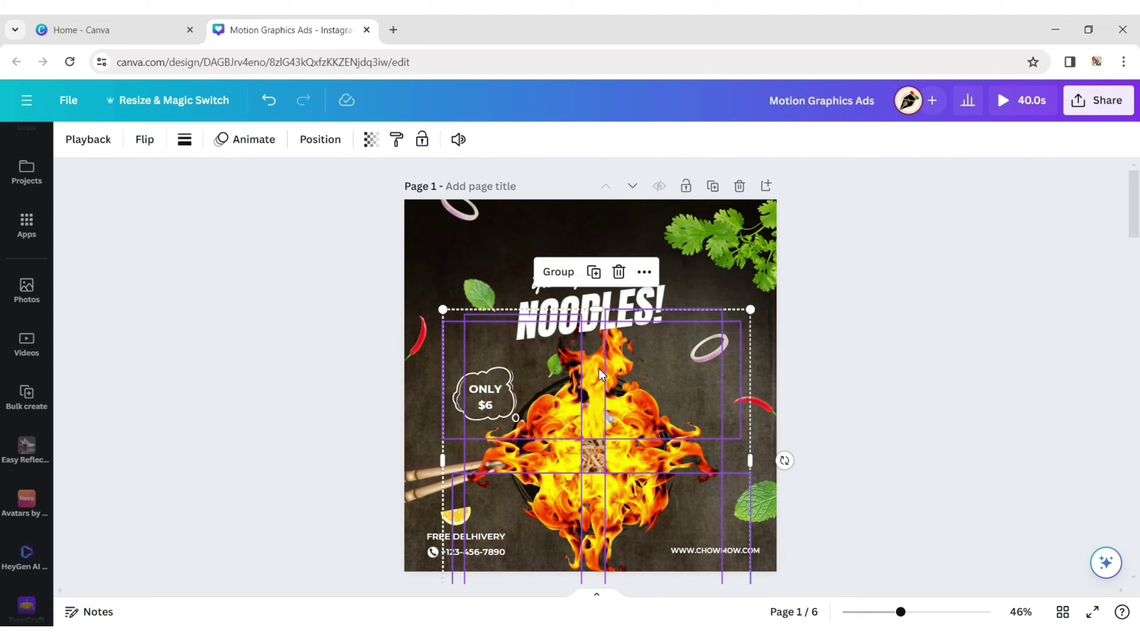
click(559, 272)
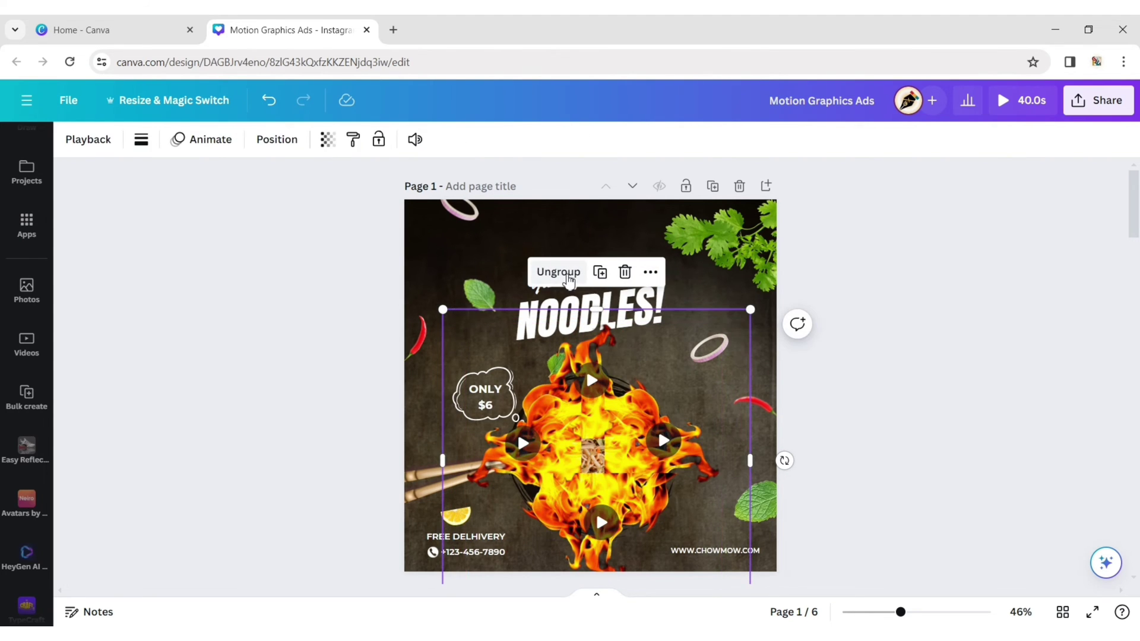
right_click(655, 337)
mouse_move(784, 377)
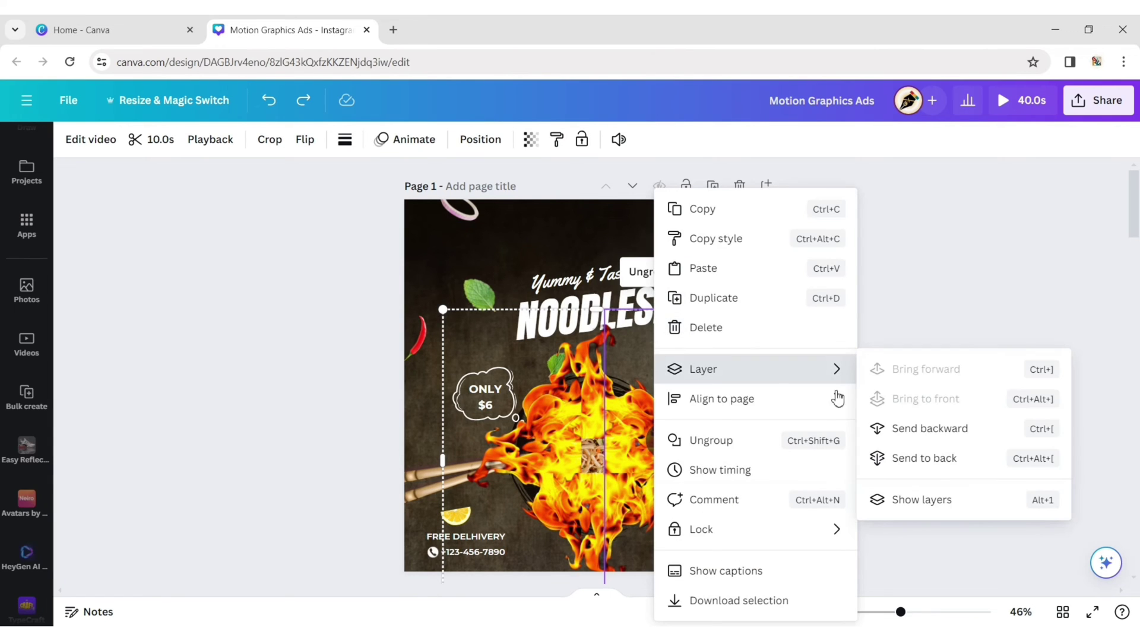
click(909, 463)
click(869, 360)
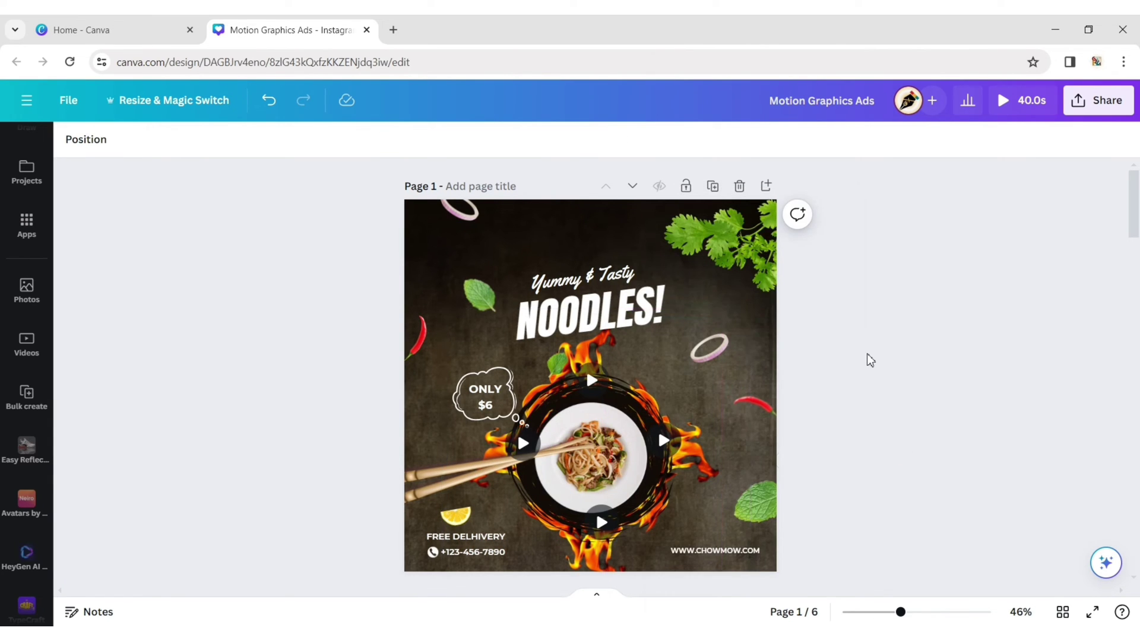
Step: Send the black brush circle around the plate backward so it sits behind the flames
click(635, 399)
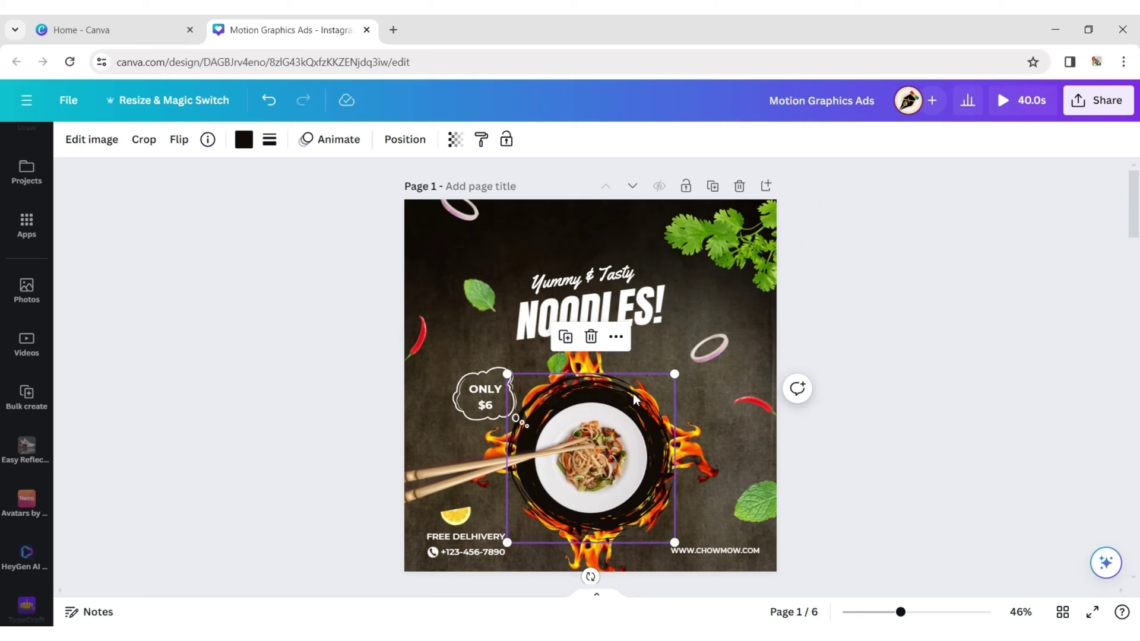
click(616, 337)
mouse_move(713, 351)
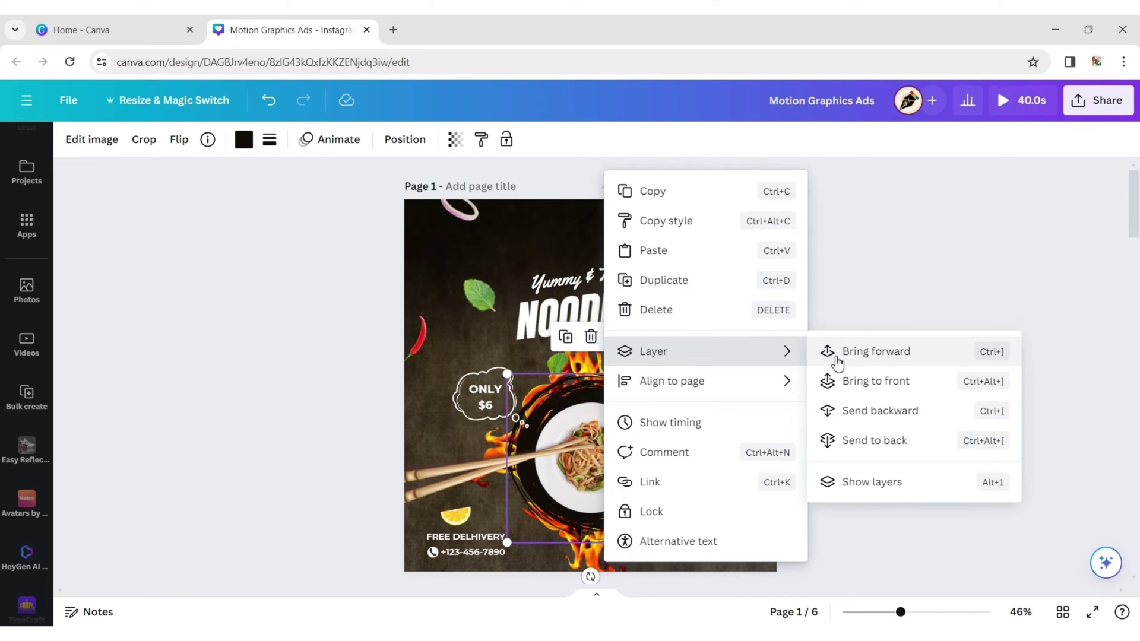
click(855, 416)
click(856, 418)
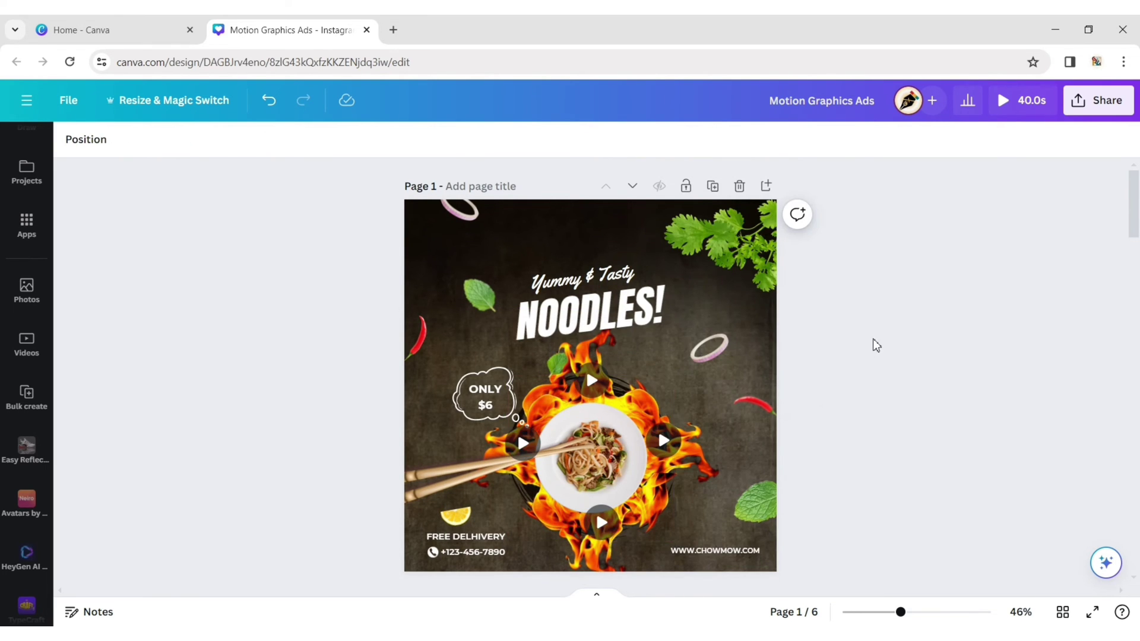
Step: Enlarge the noodle plate photo slightly and recentre it within the ring of flames
click(610, 459)
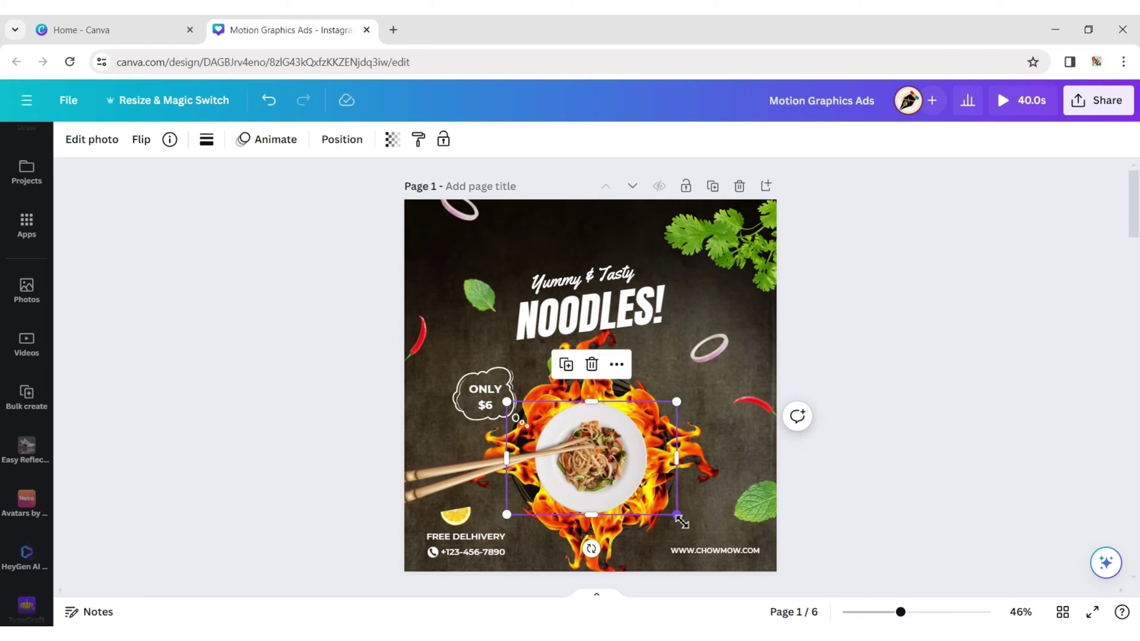
drag(677, 515, 690, 523)
drag(610, 467, 603, 458)
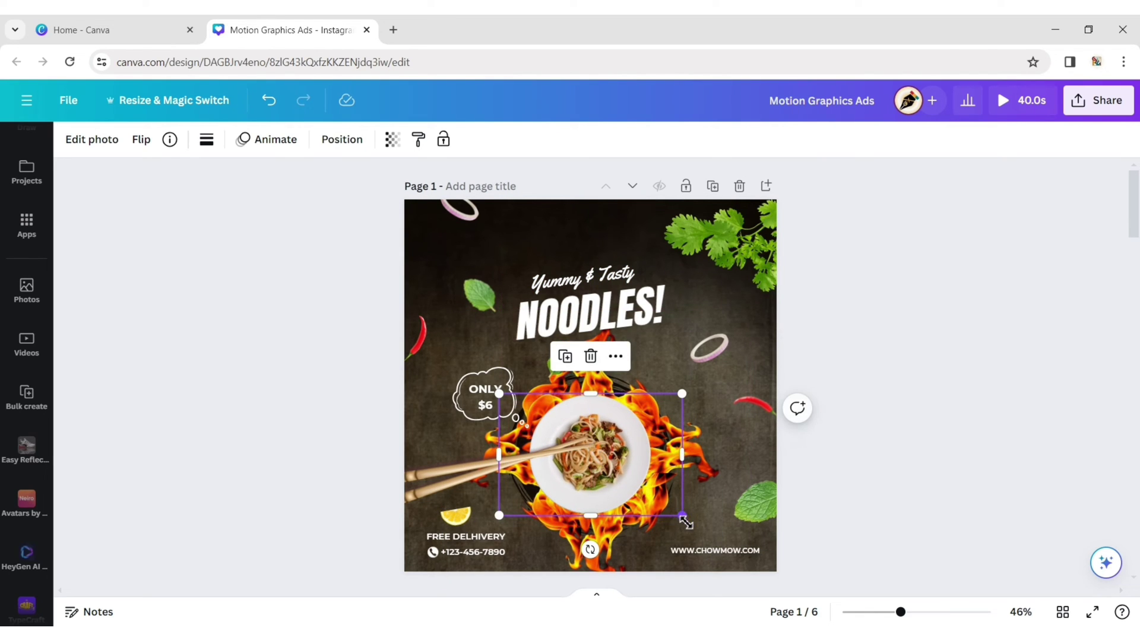
Step: Scale the fire group down slightly and centre it around the plate
click(697, 455)
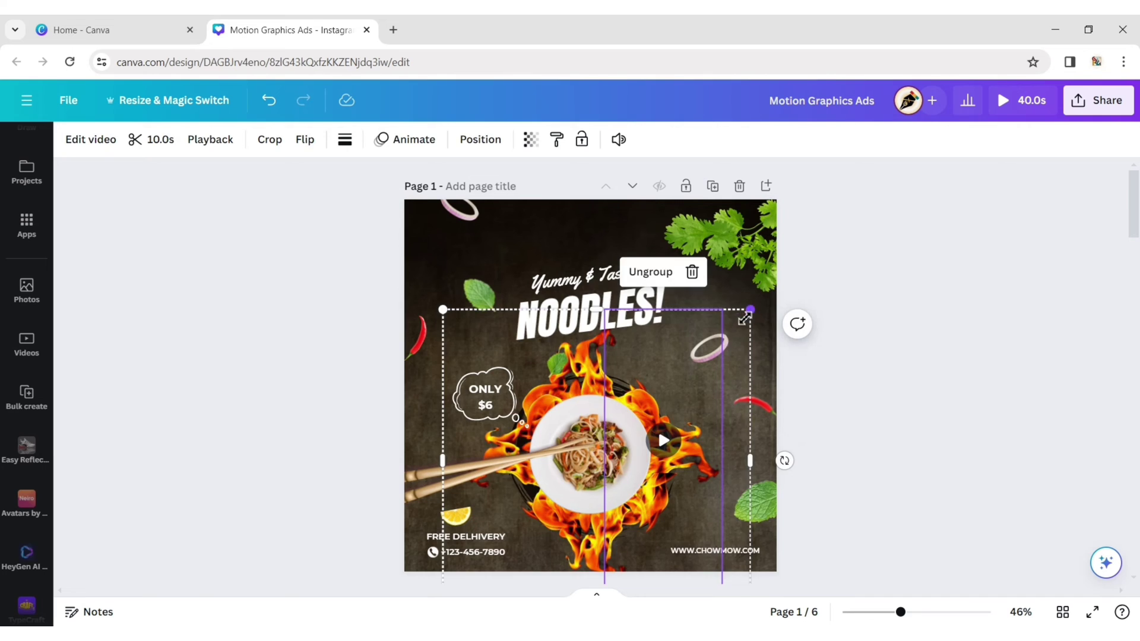
click(626, 476)
click(585, 516)
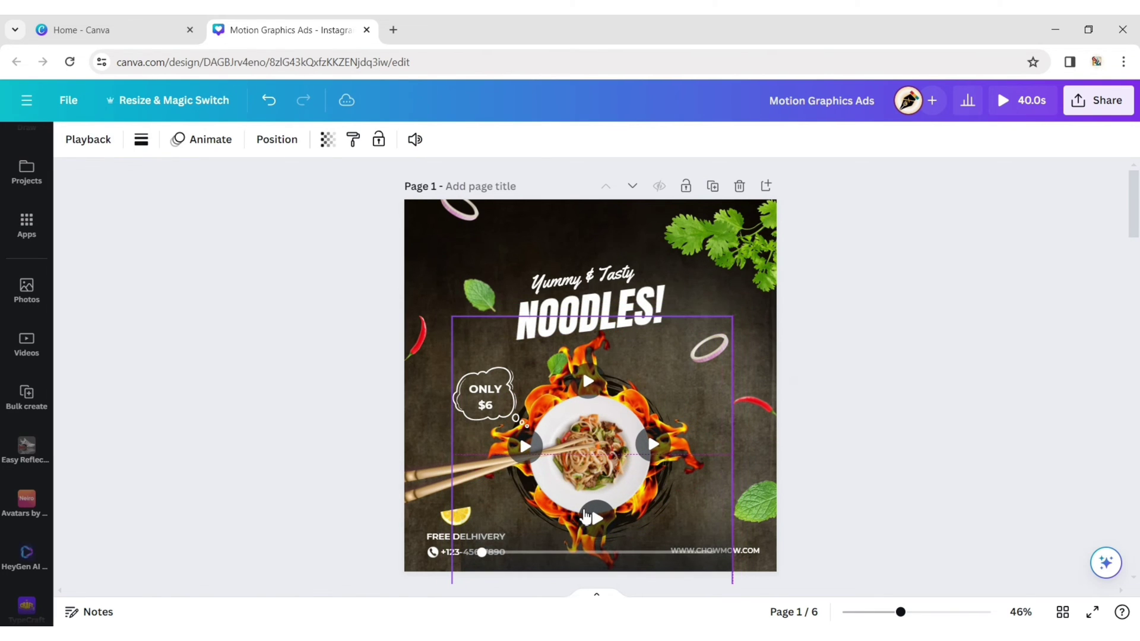
click(921, 381)
Step: Apply the Drift animation to the coriander in the design's upper corner, with its direction set to left
click(752, 284)
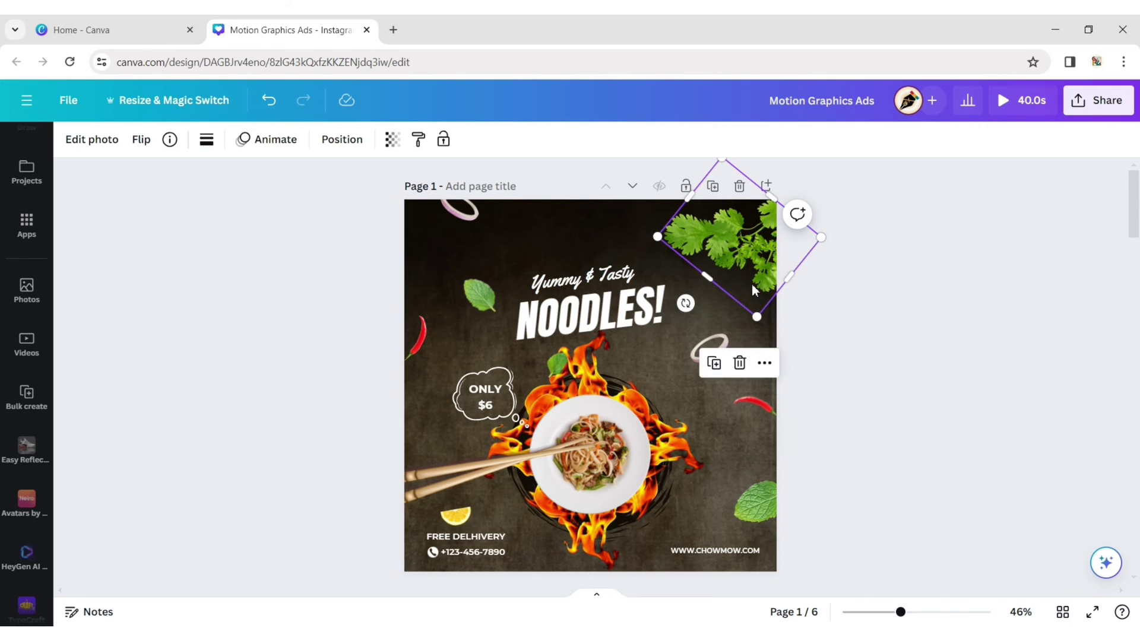
click(261, 140)
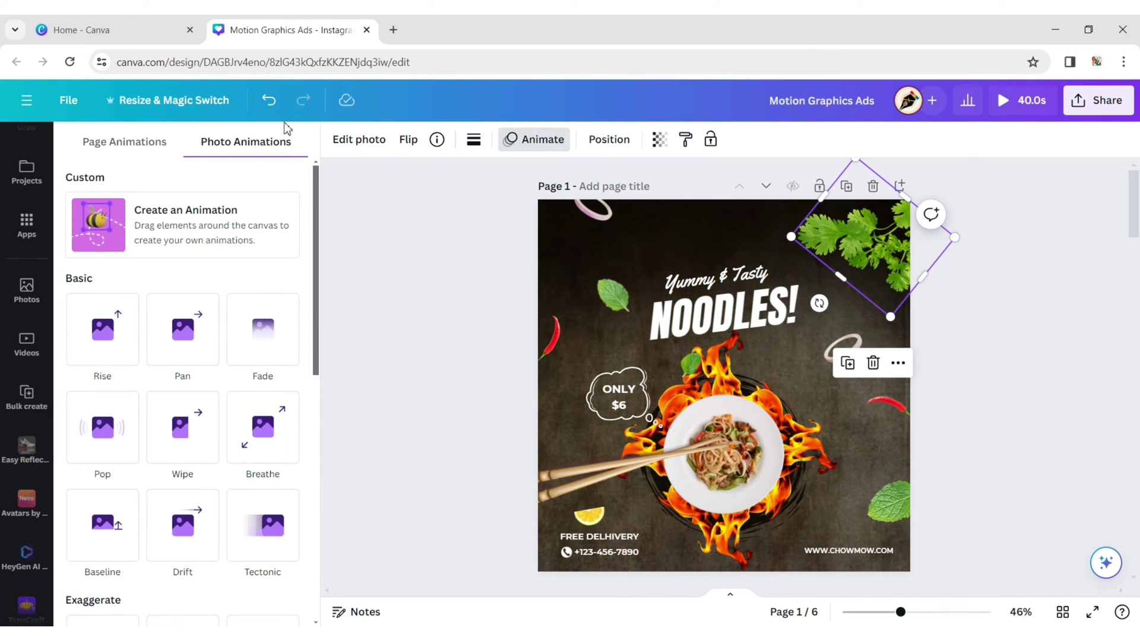
click(182, 533)
scroll(118, 496, down, 4)
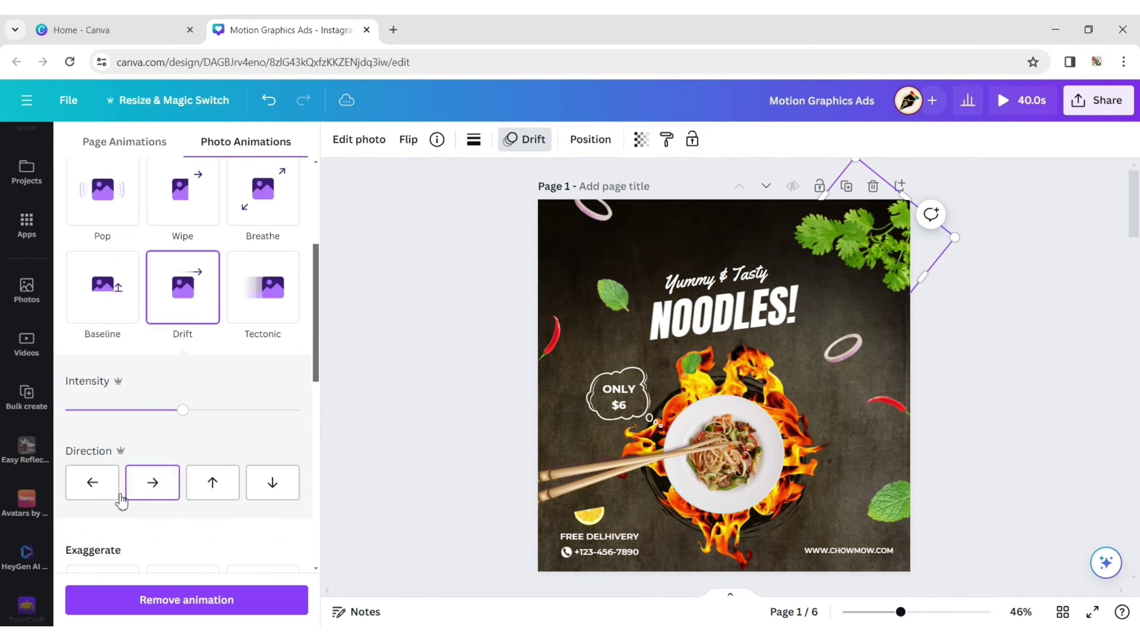
click(94, 490)
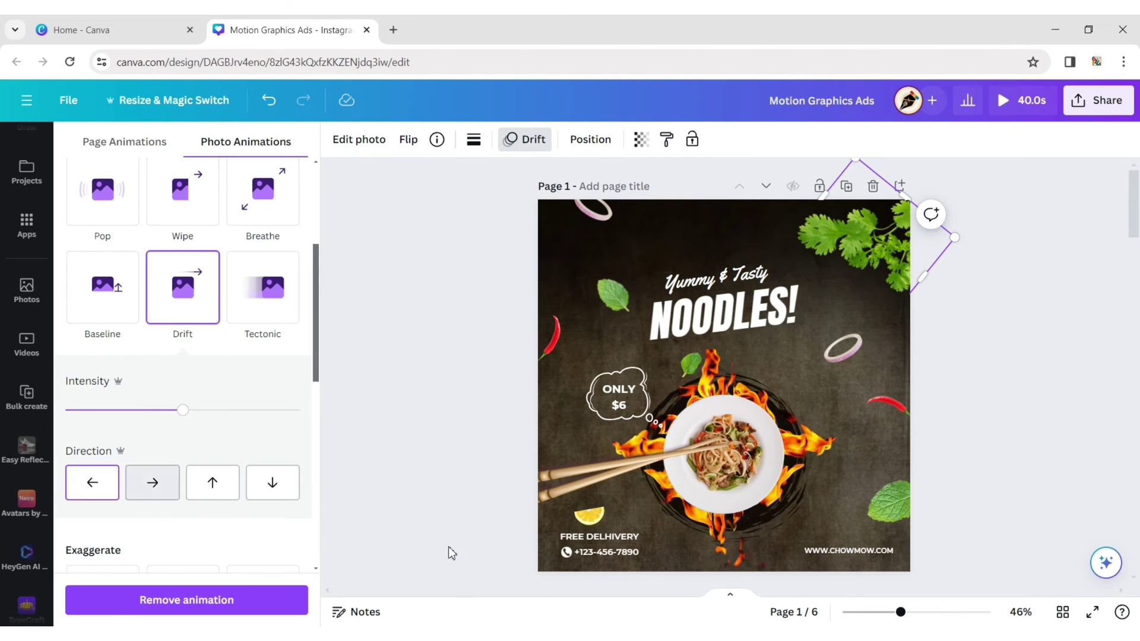
Step: Apply the Drift animation to the chopsticks and the Tectonic animation to the red chilli beside the left leaf
click(561, 480)
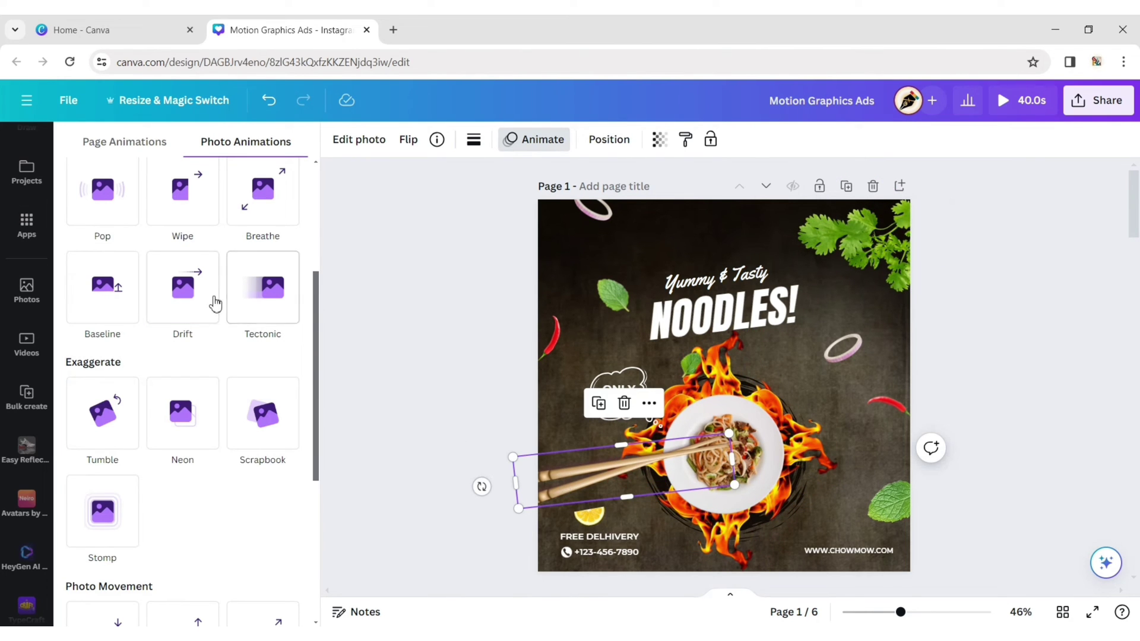
click(196, 295)
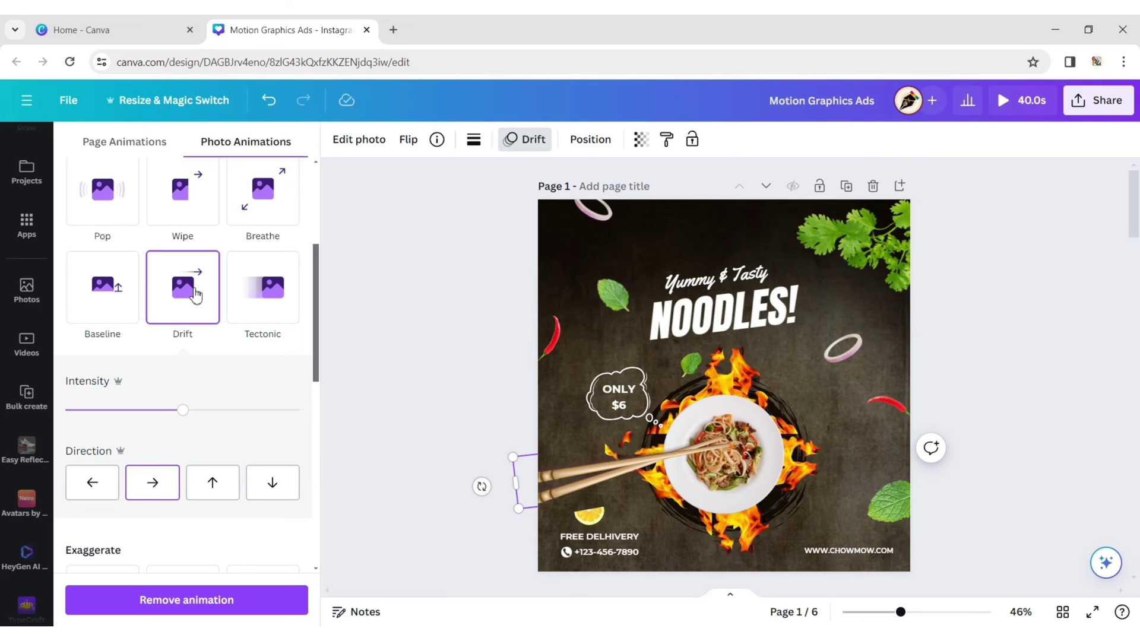
click(552, 339)
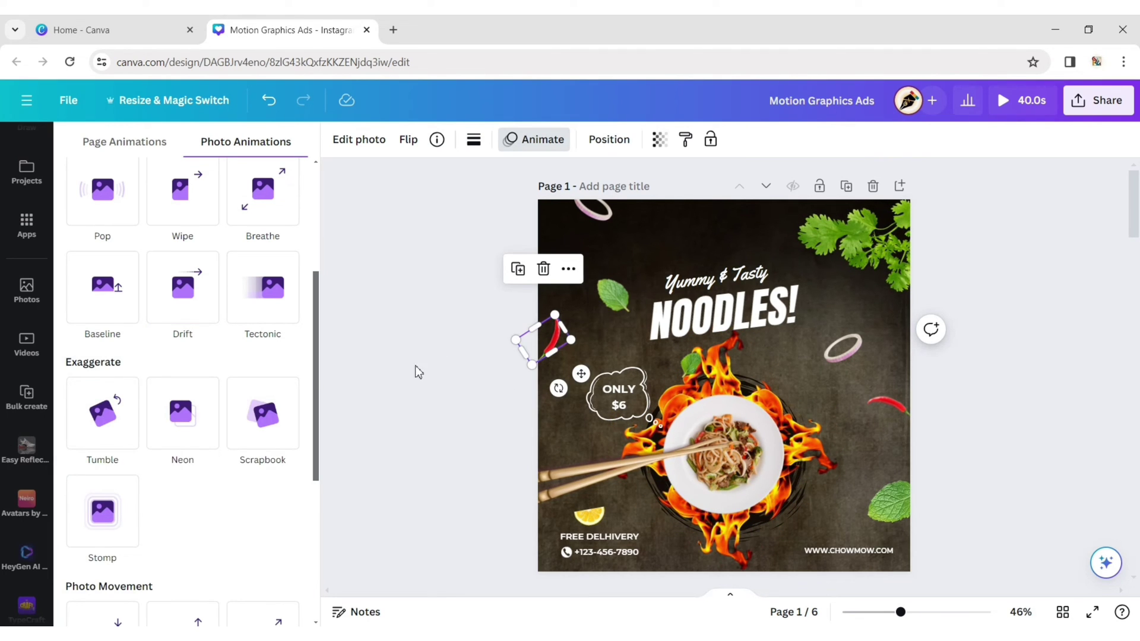
drag(315, 362, 316, 300)
click(262, 417)
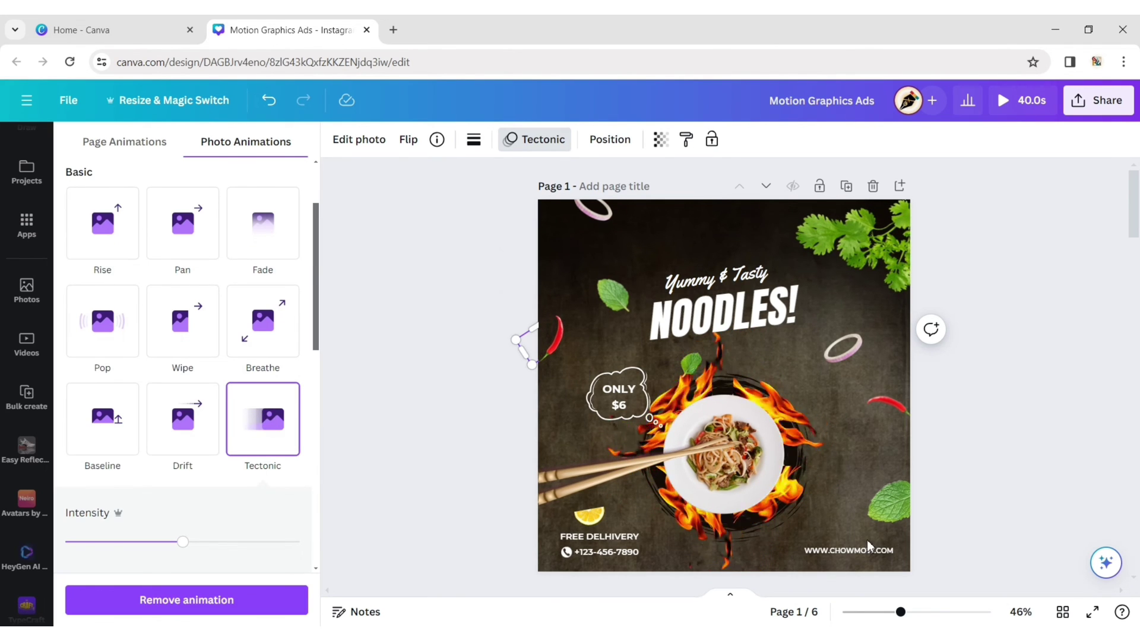
Step: Apply the Pan animation to the large mint leaf above the website address, moving left at a reduced speed
click(888, 511)
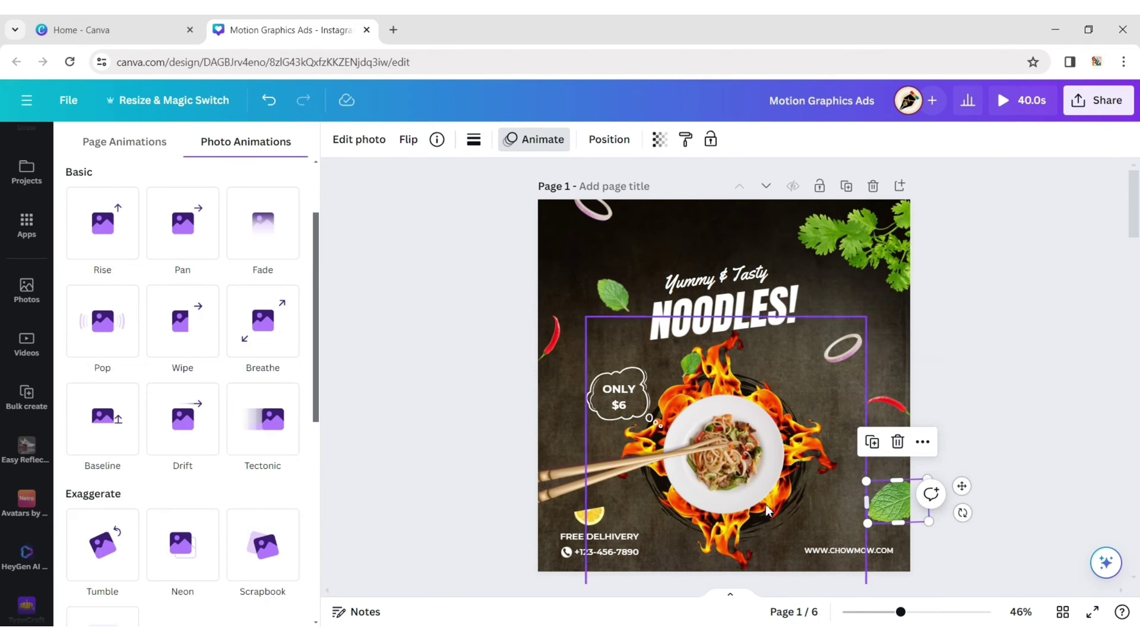
click(183, 238)
click(95, 496)
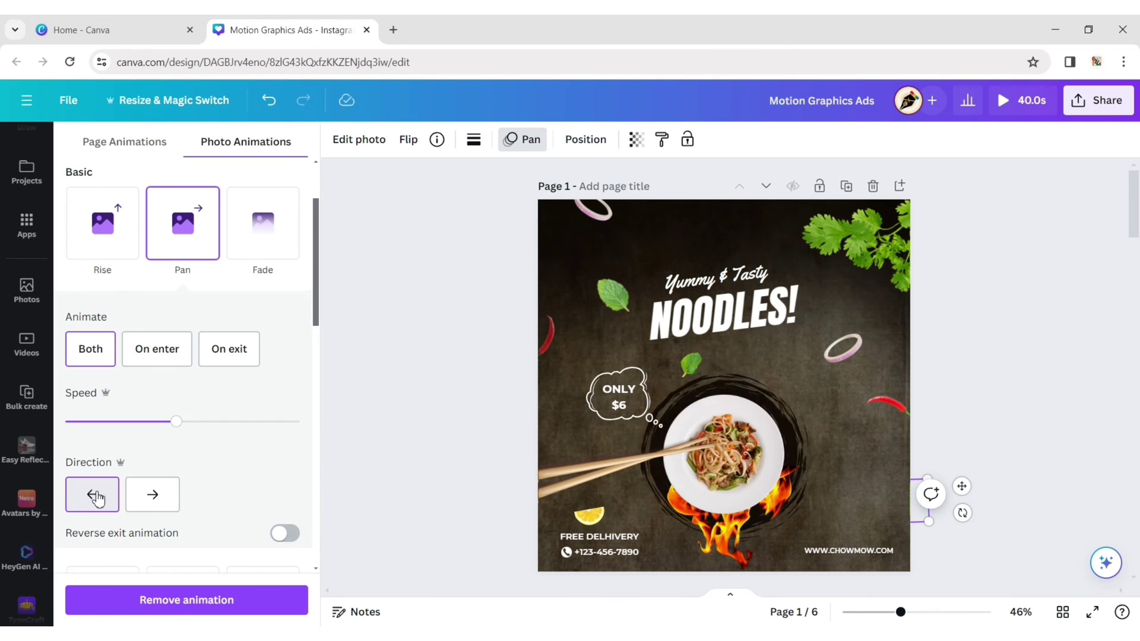
drag(176, 423, 105, 423)
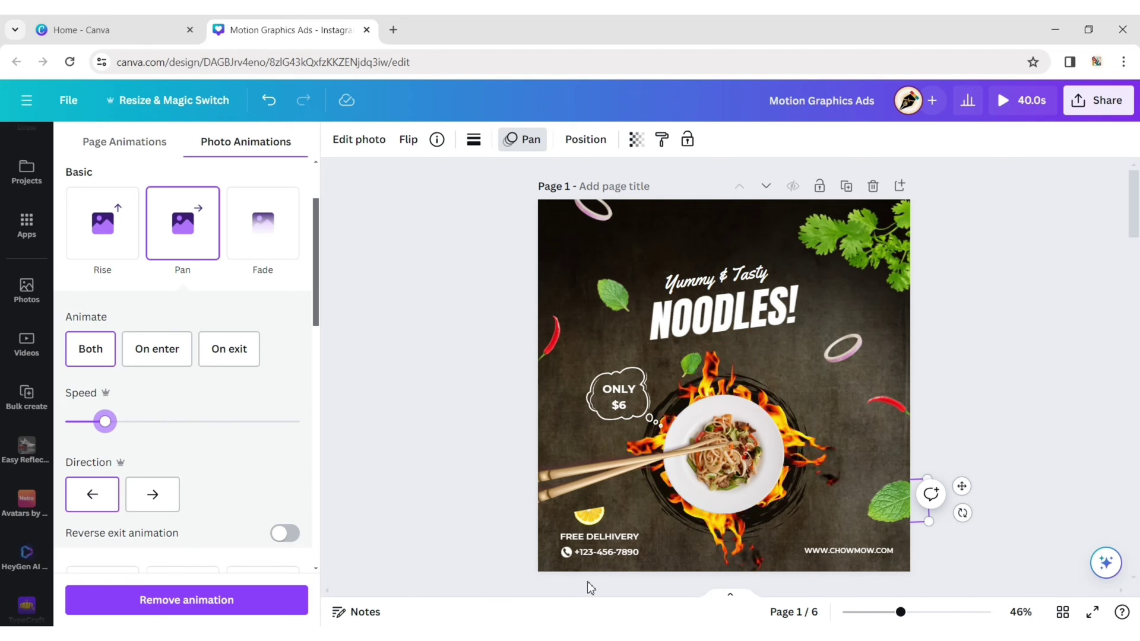
Step: Apply the Wiggle effect to the lemon slice and the small leaf above the plate, and Rotate to the onion ring beside the heading
click(589, 515)
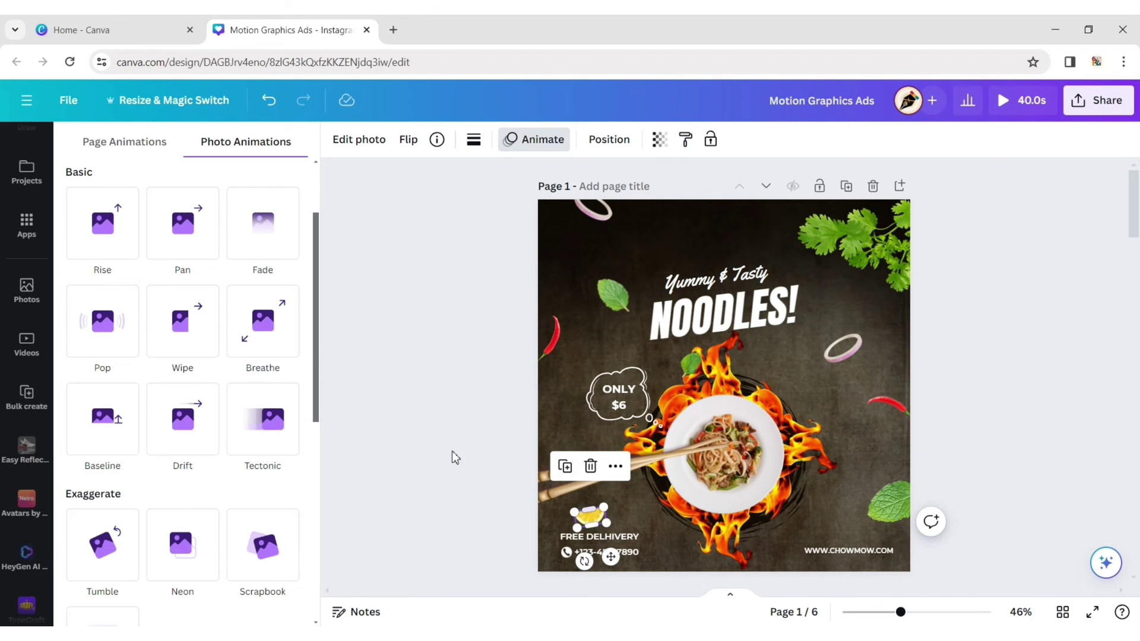
drag(318, 343, 286, 574)
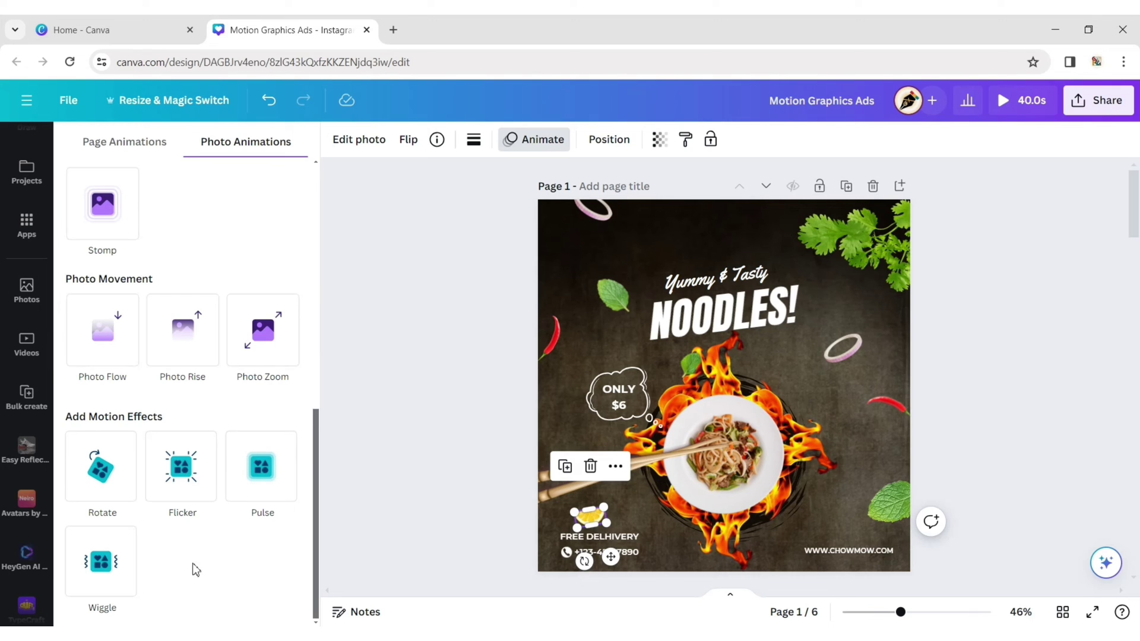
click(101, 562)
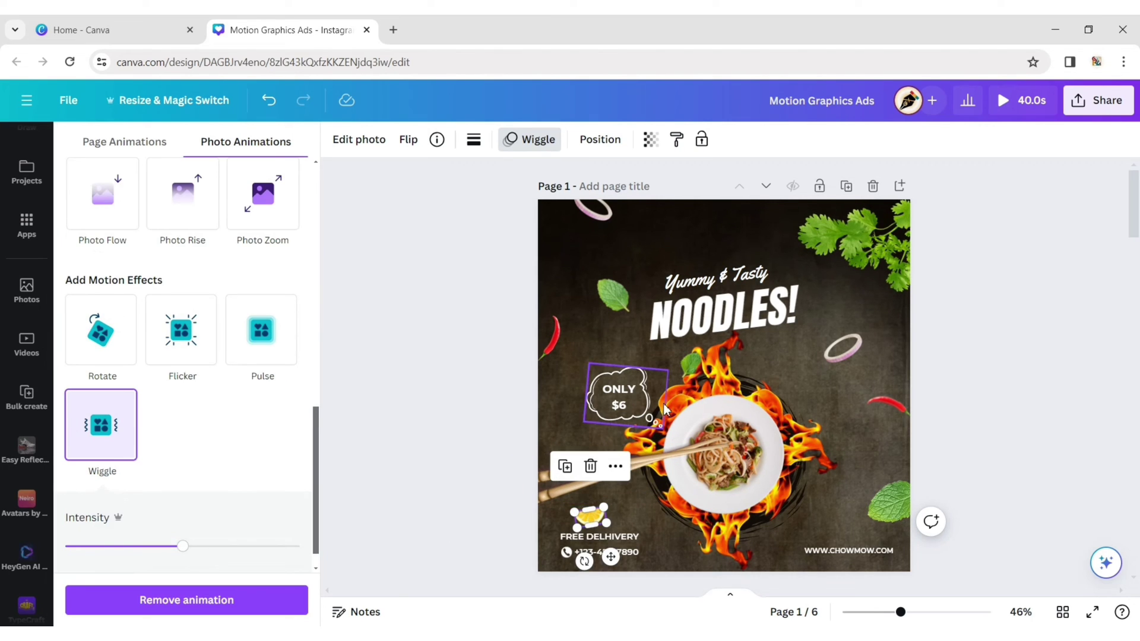
click(689, 372)
click(102, 561)
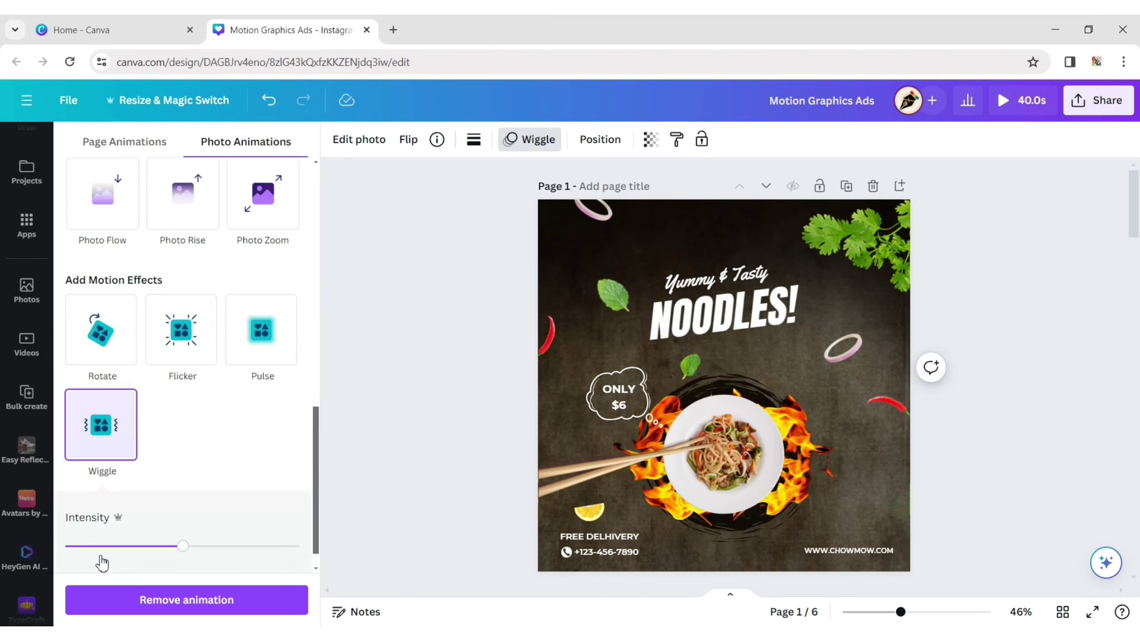
click(835, 360)
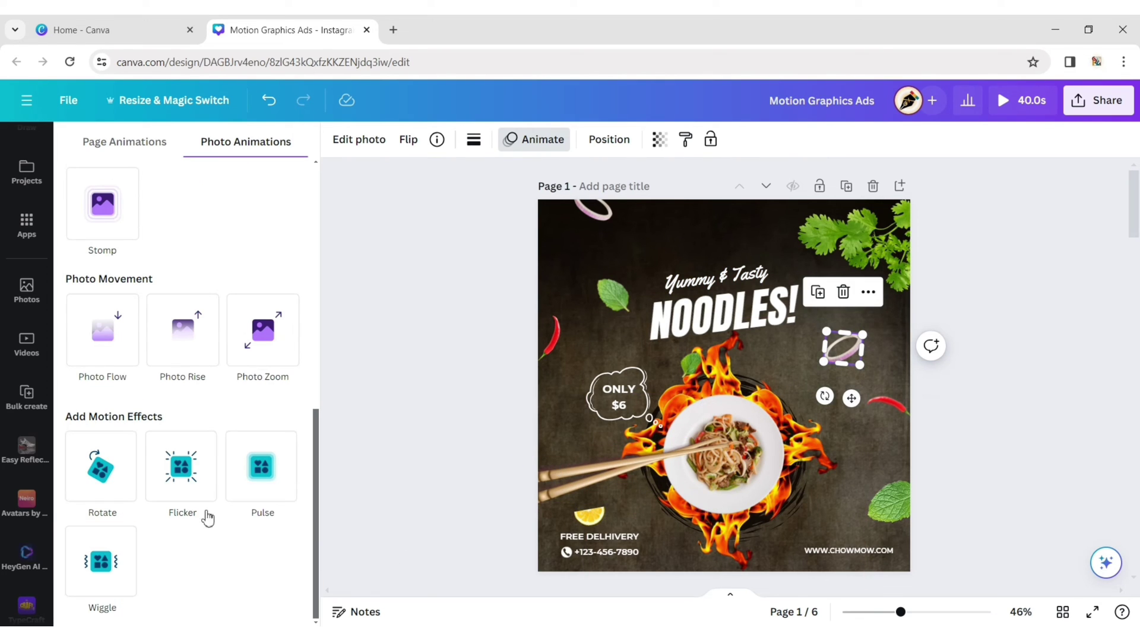
click(101, 469)
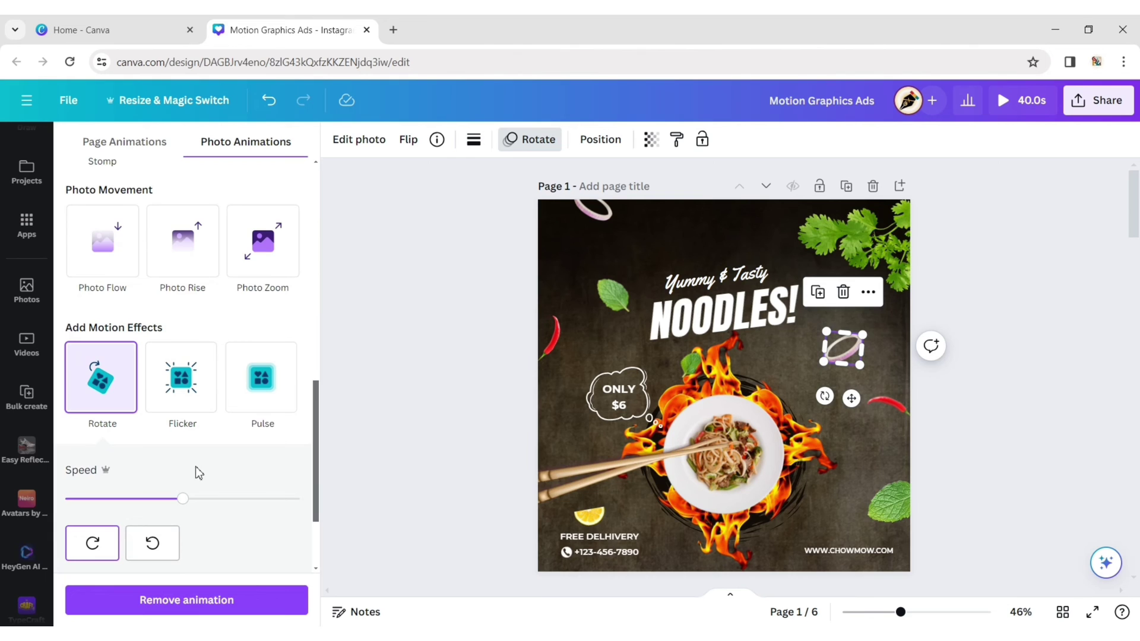
Step: Apply the Pop animation to the "Yummy & Tasty" text and the Burst animation to the "NOODLES!" heading
click(691, 290)
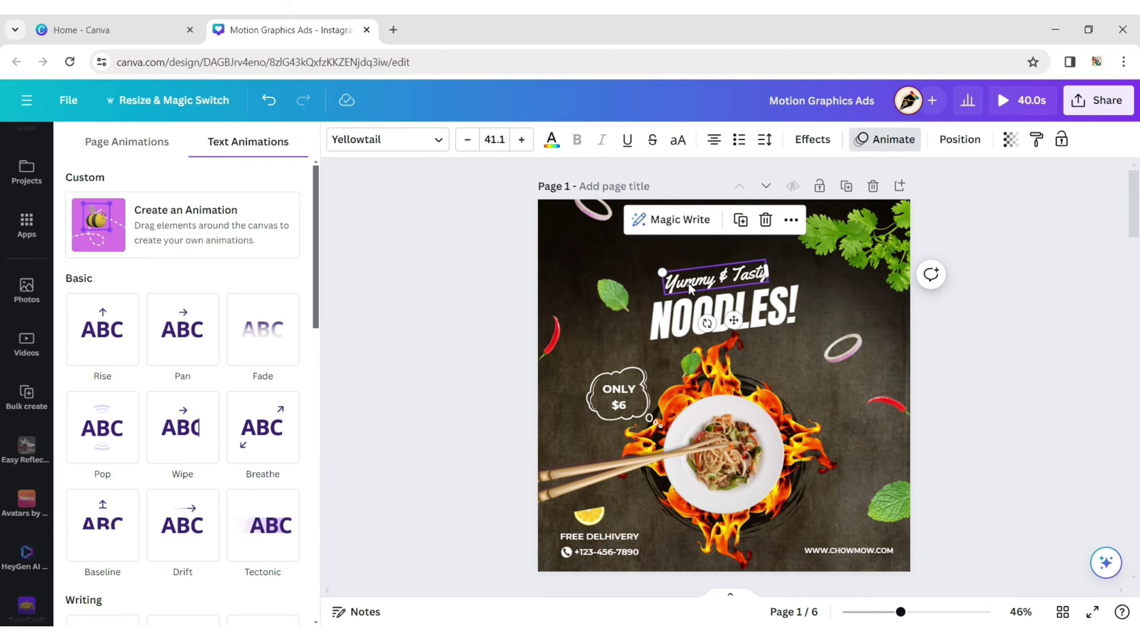
click(102, 427)
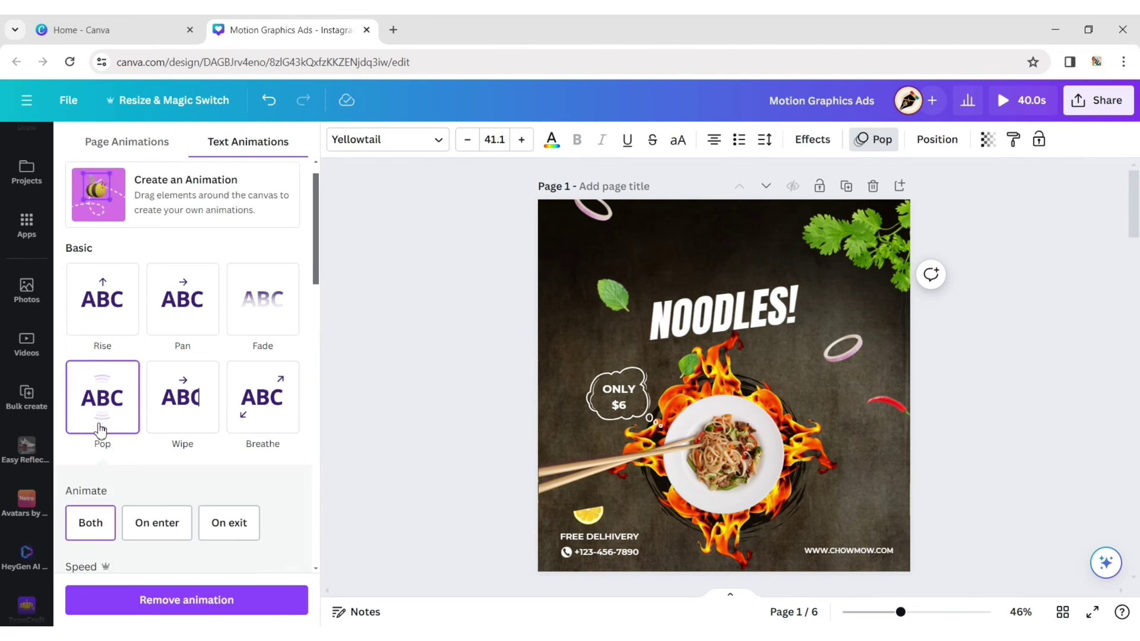
click(690, 315)
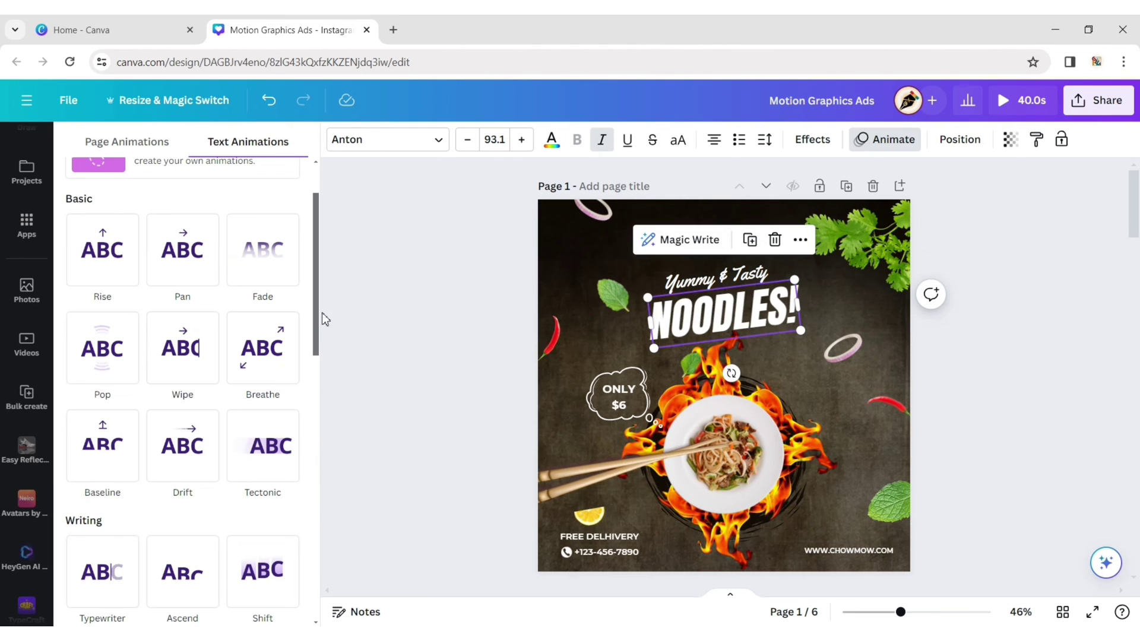
drag(315, 309, 314, 389)
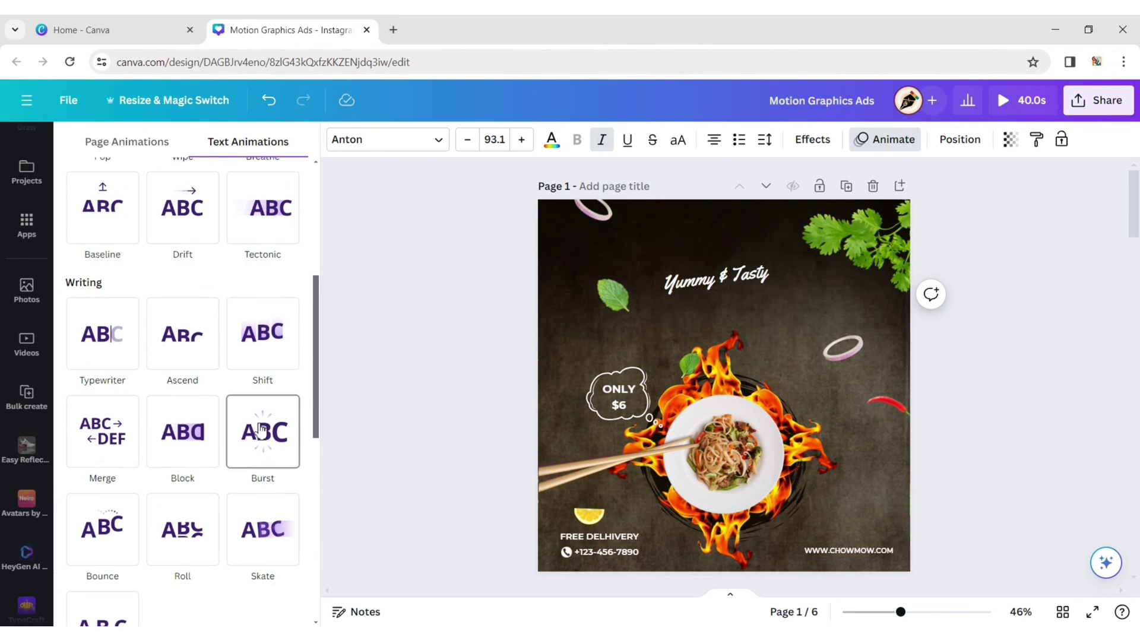
click(260, 429)
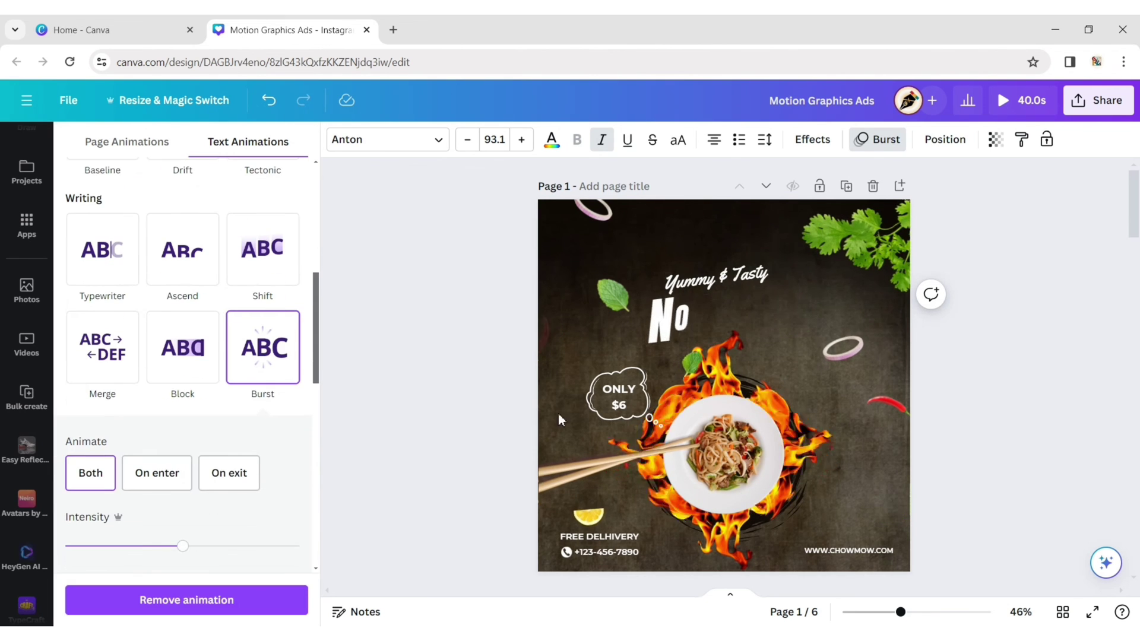
Step: Apply the Pop animation to the price cloud and the Burst animation to the "ONLY $6" text inside it
click(604, 385)
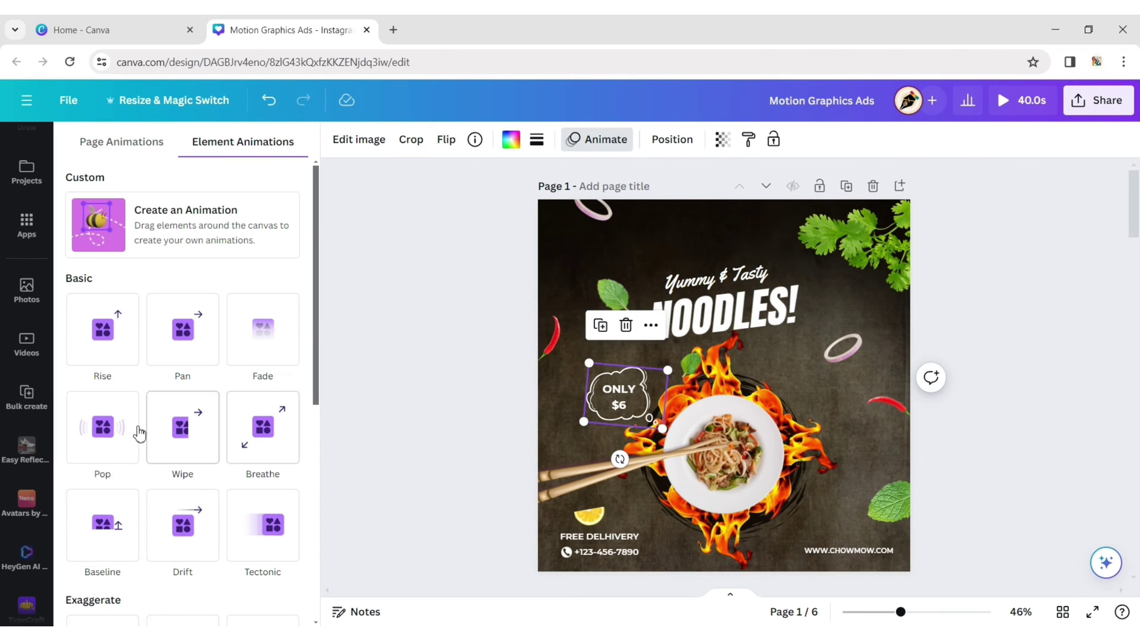
click(102, 429)
click(621, 403)
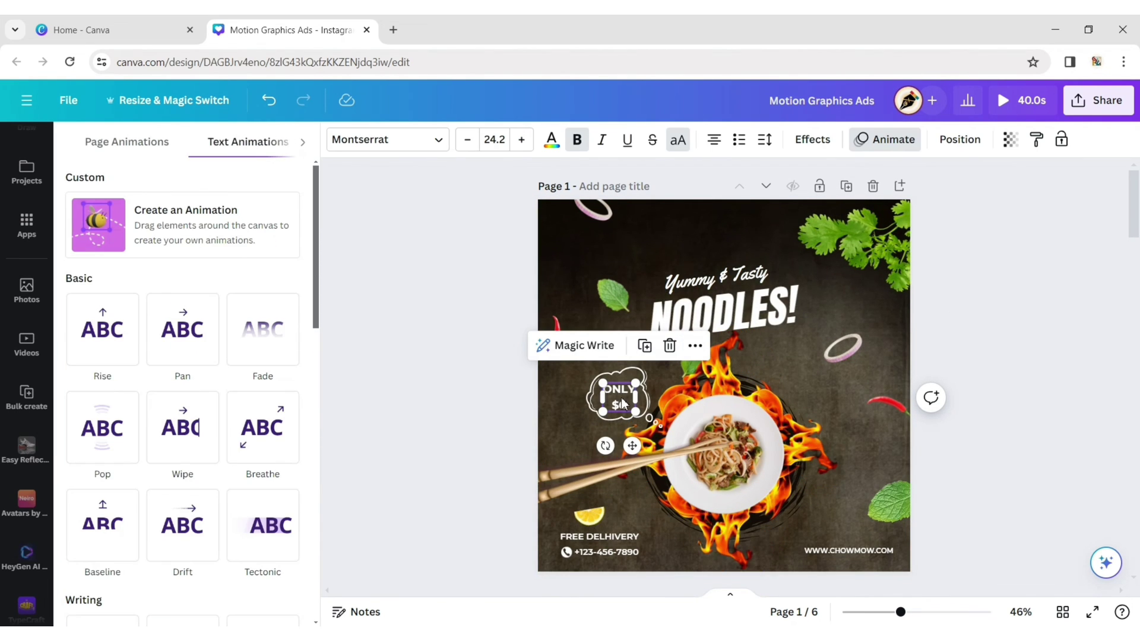
drag(315, 305, 320, 415)
click(273, 435)
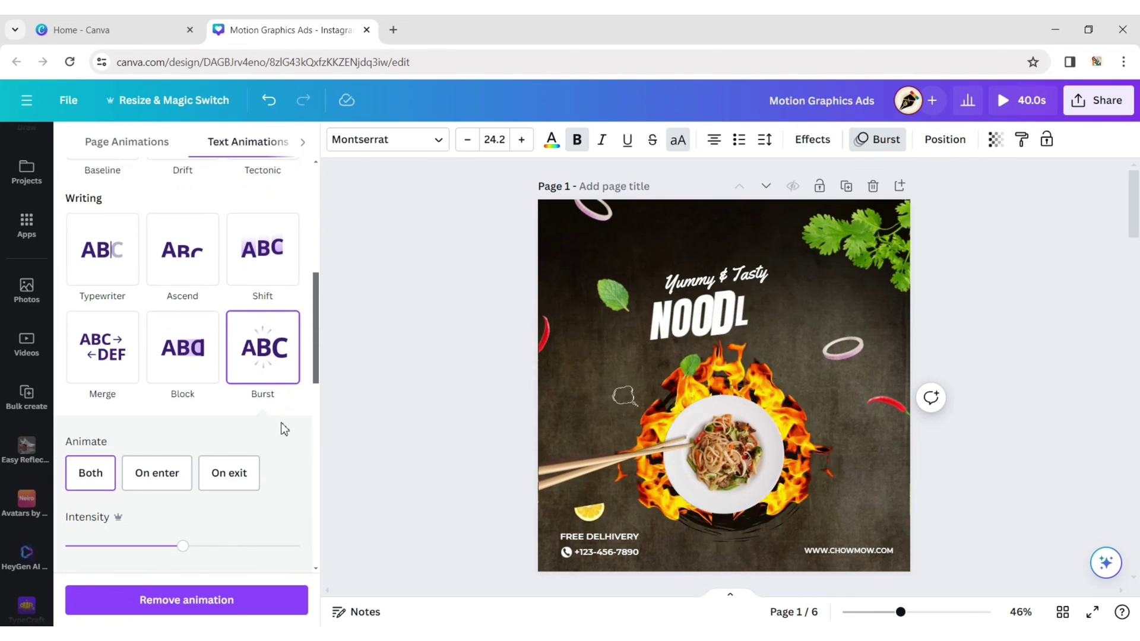
Step: Apply the Breathe animation to the "FREE DELHIVERY" text below the lemon slice
click(618, 538)
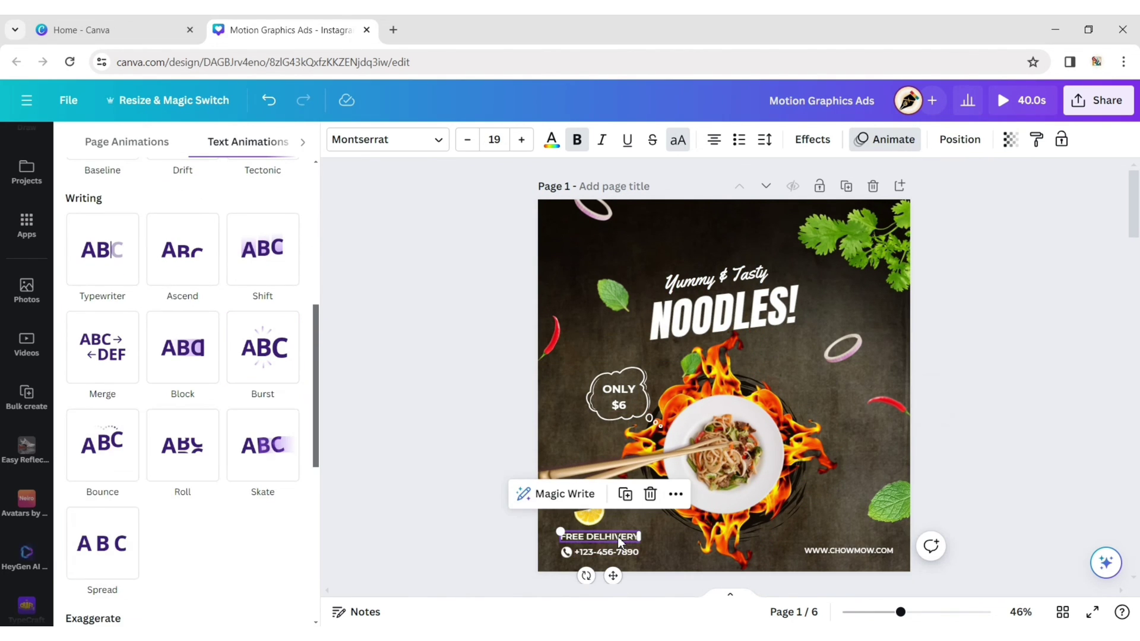
drag(318, 401, 327, 214)
click(255, 449)
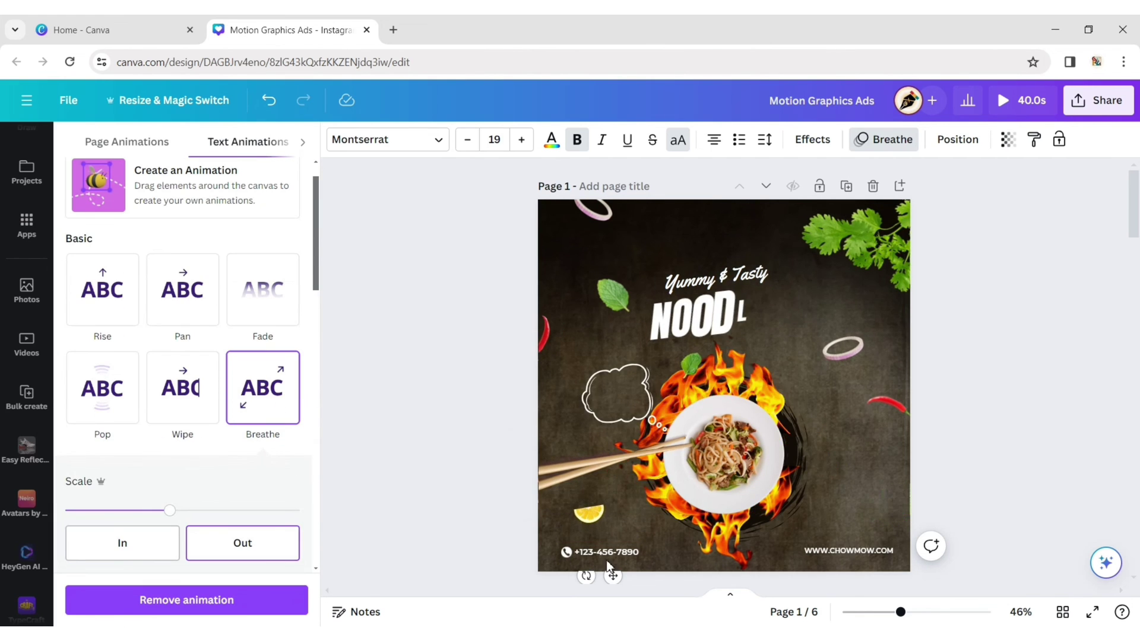
Step: Apply the Pop animation to the phone icon and add the Pulse motion effect to it
click(567, 552)
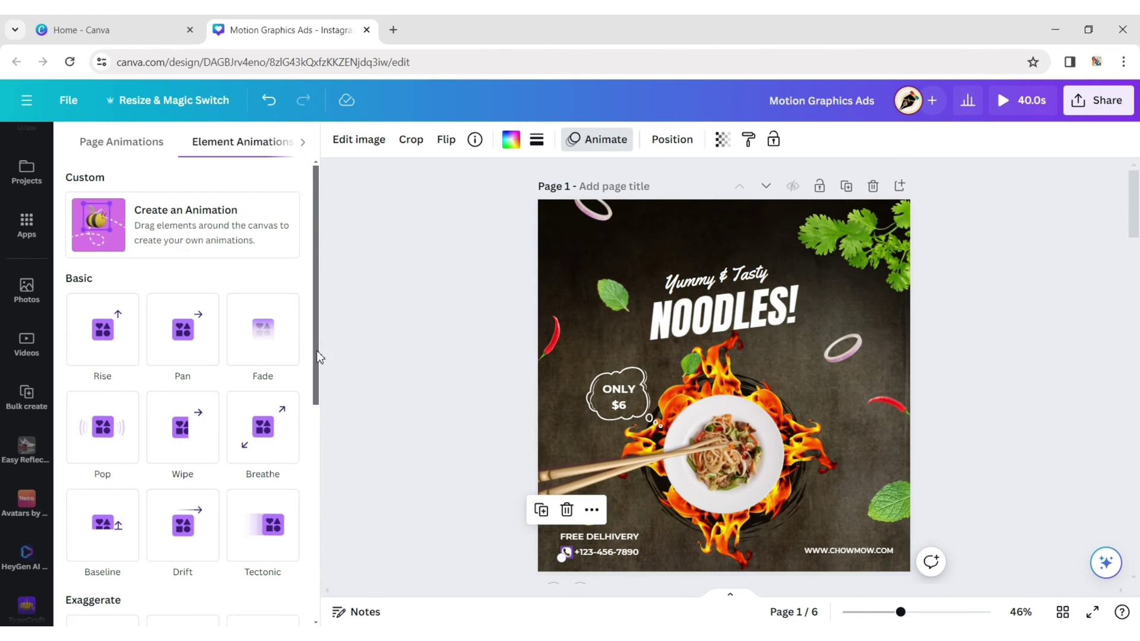
click(99, 434)
drag(315, 326, 314, 579)
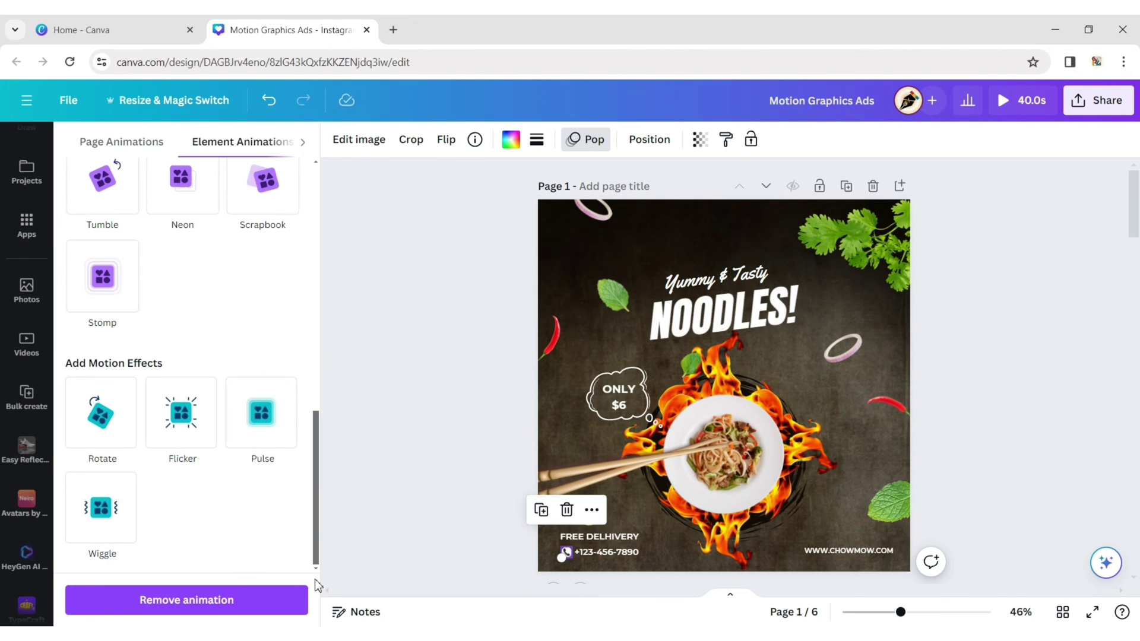
click(257, 422)
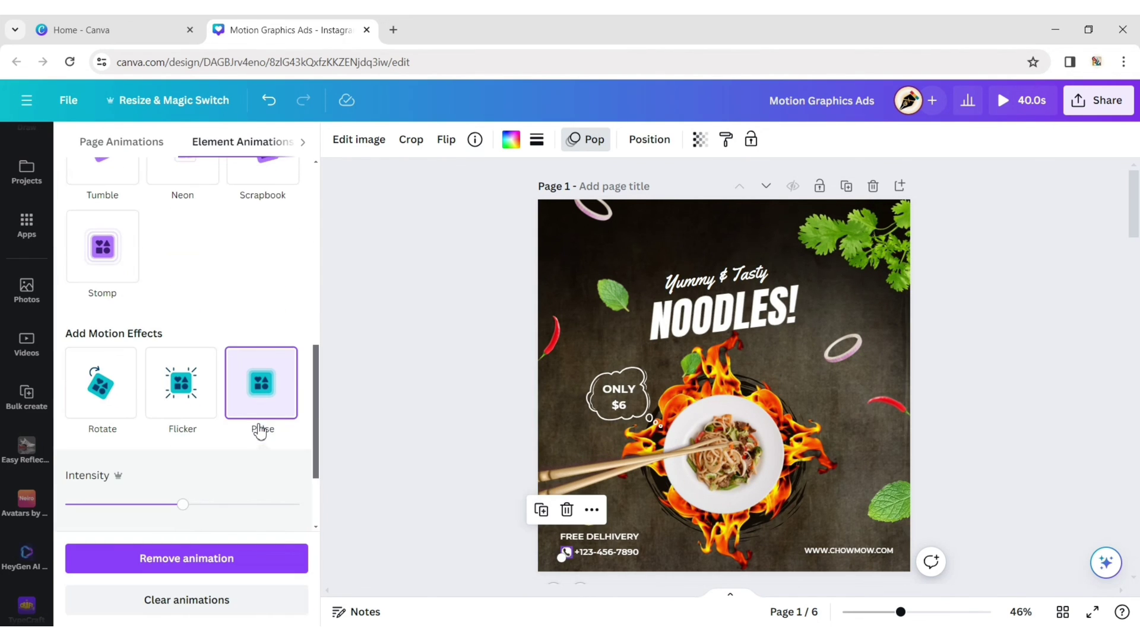
Step: Apply the Roll animation to the phone number text and to the website address
click(606, 556)
drag(319, 266, 319, 479)
click(183, 342)
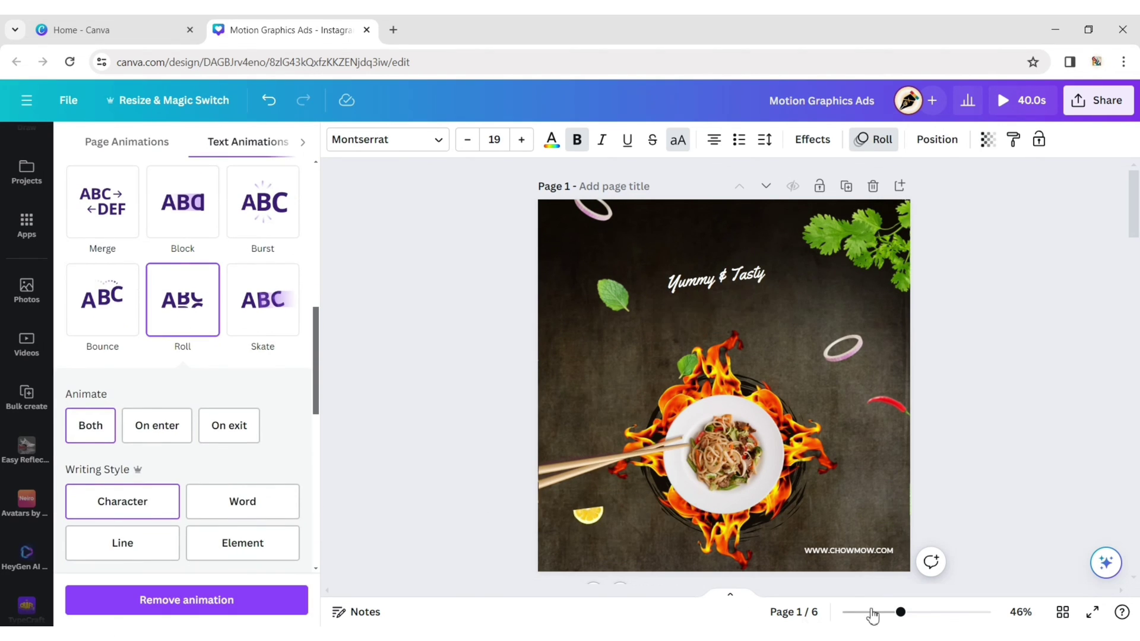
click(845, 550)
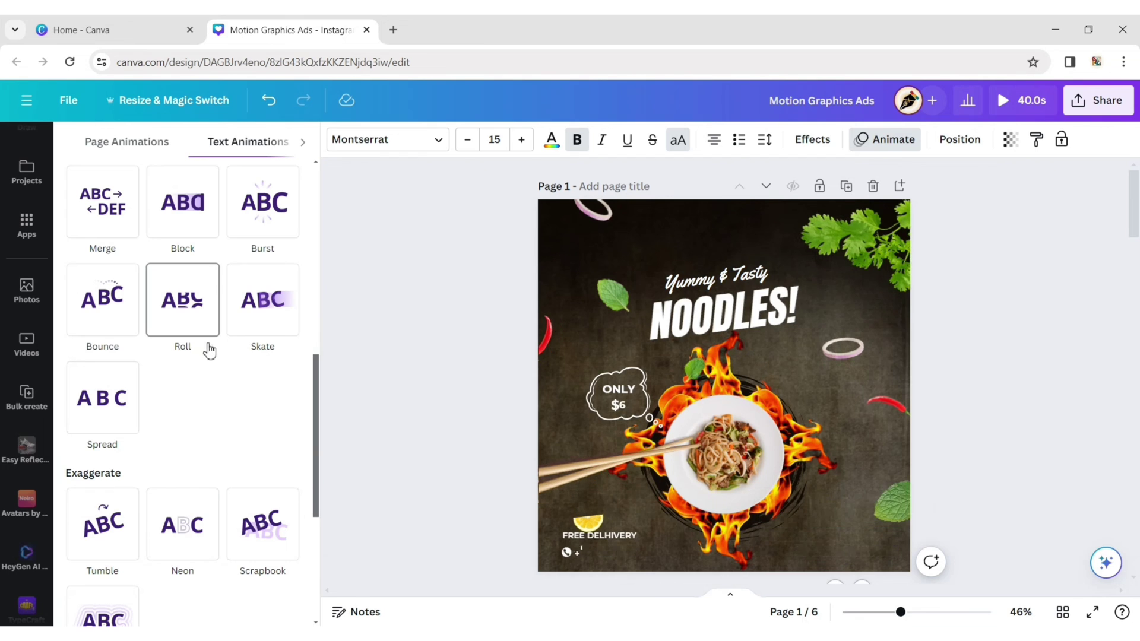
click(188, 308)
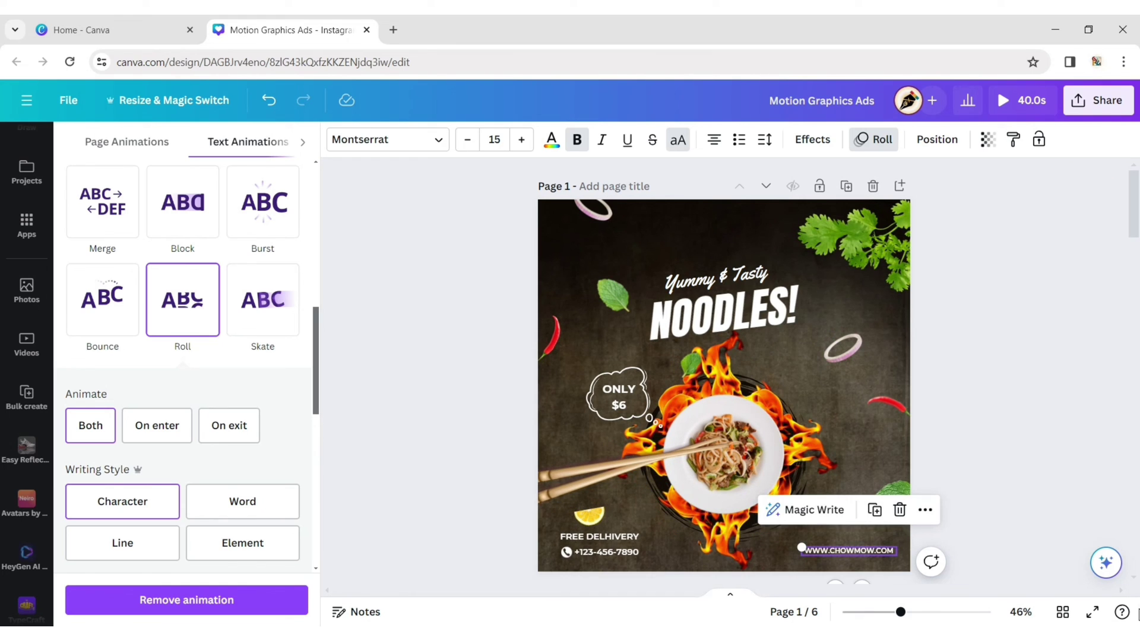
Step: Add the Rotate motion effect to the noodle plate photo
click(659, 433)
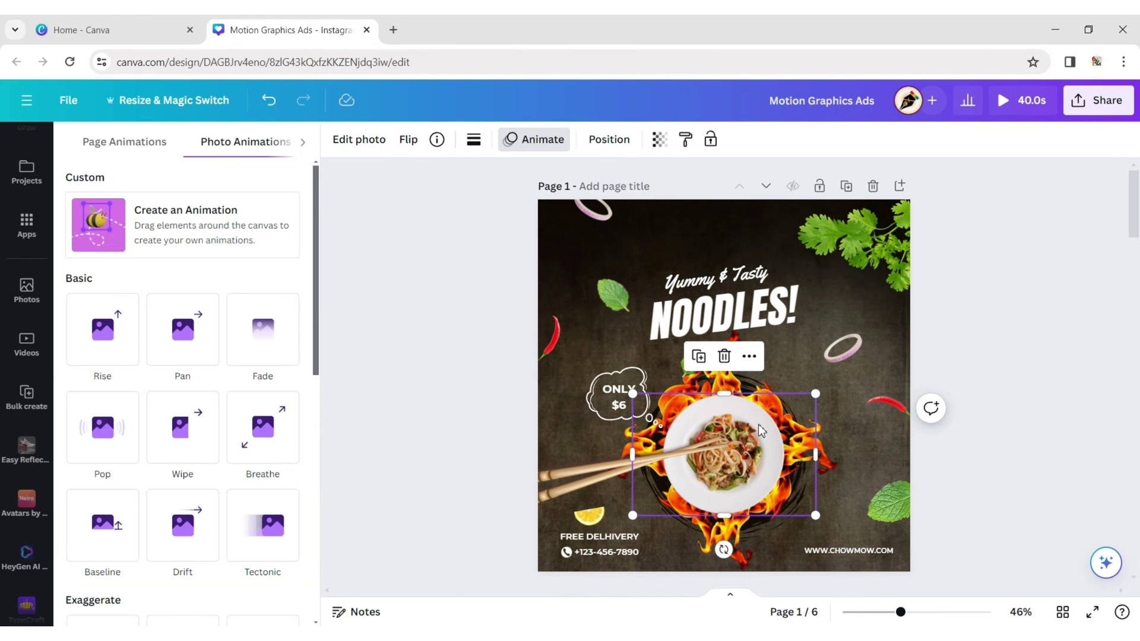
scroll(316, 304, down, 10)
click(104, 469)
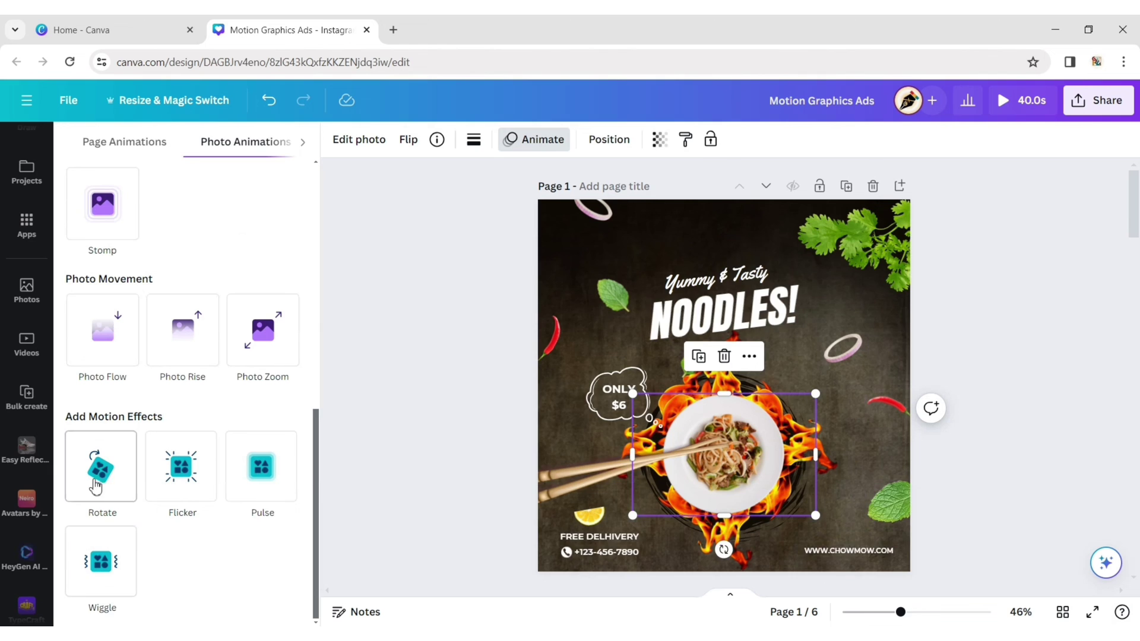